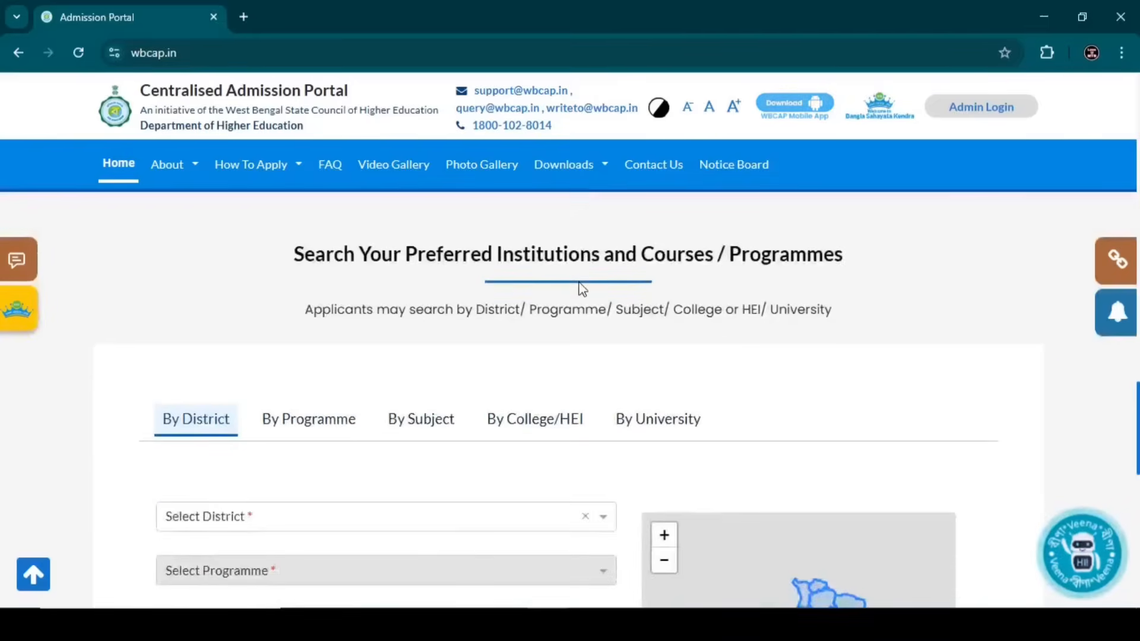
scroll(581, 288, "down", 1)
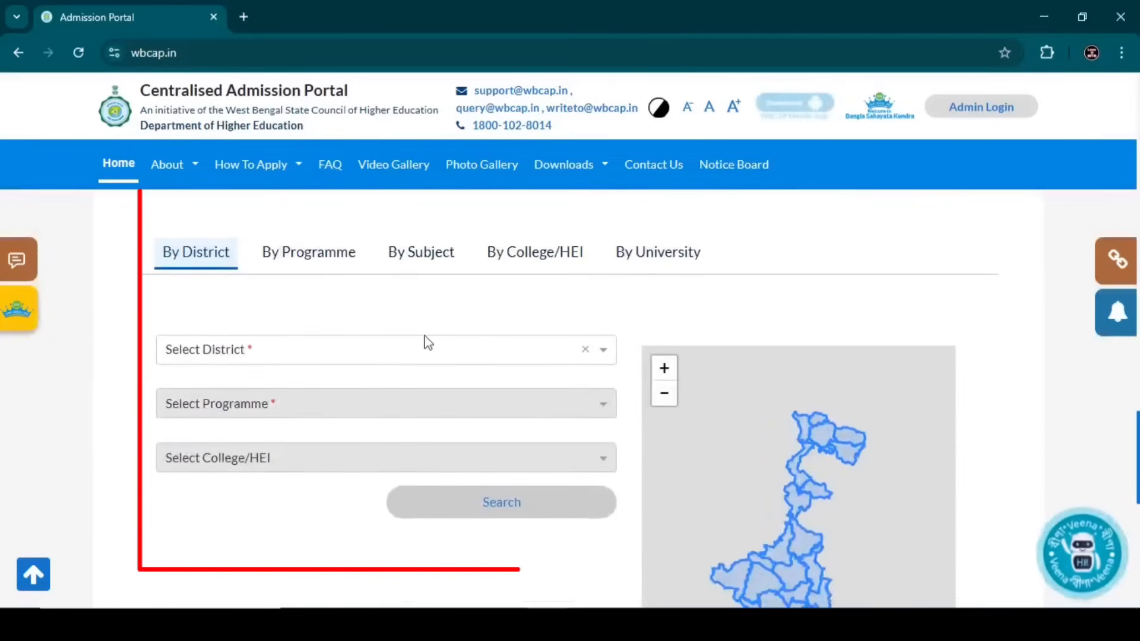
- Search Cooch Behar district, 4-Year B.A. (Hons./Hons. with Research), Coochbehar College, Cooch Behar for its courses
left_click(321, 358)
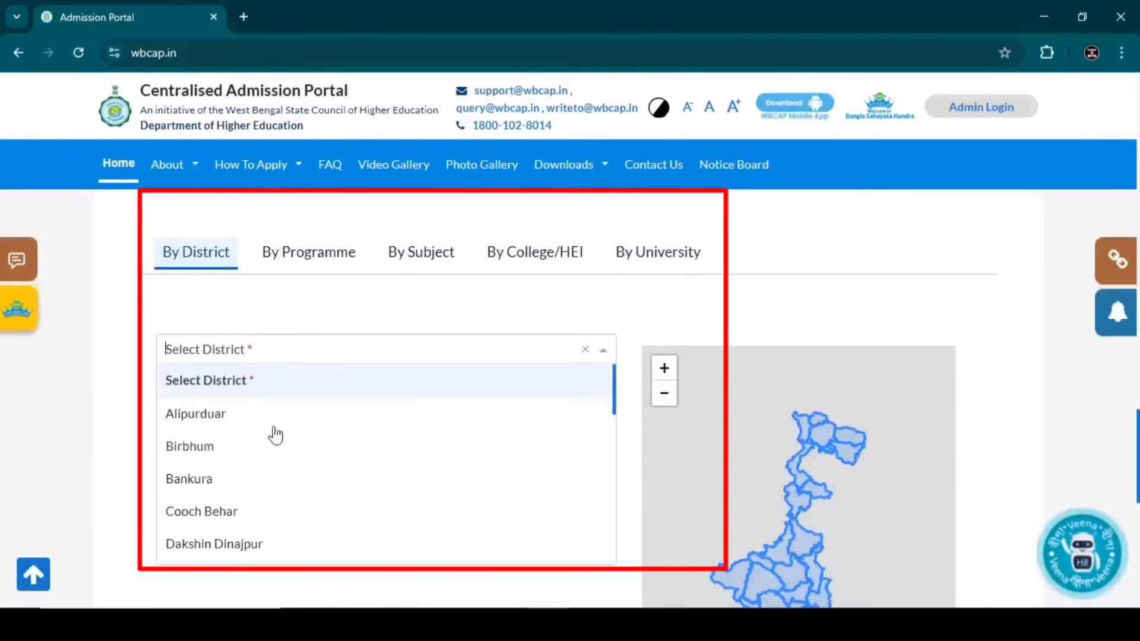
left_click(250, 511)
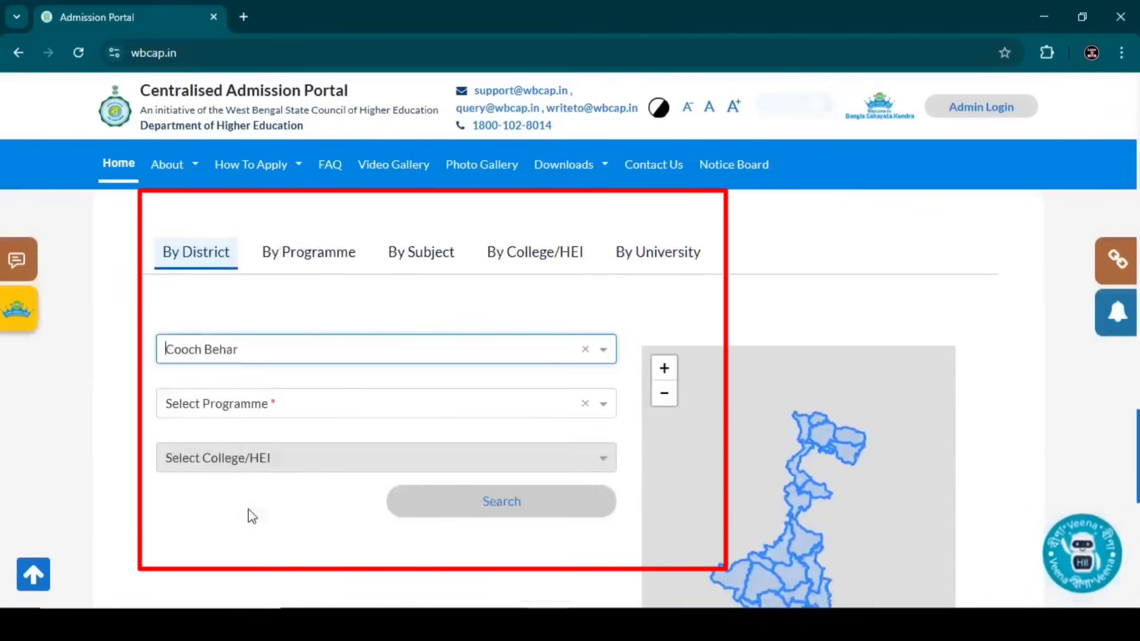
left_click(252, 404)
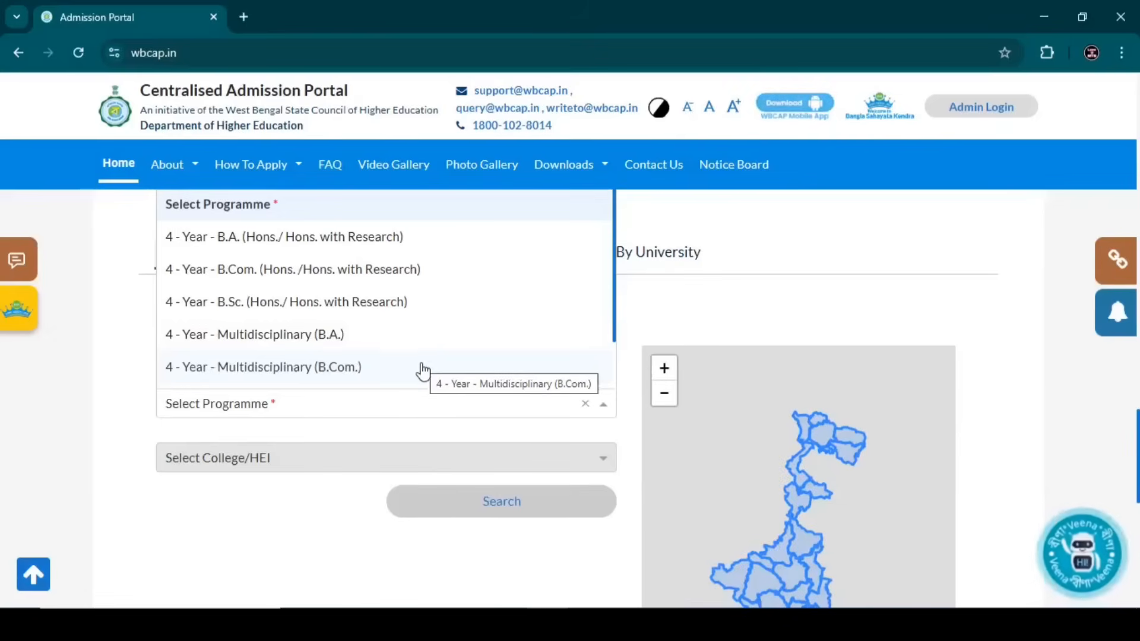
left_click(243, 239)
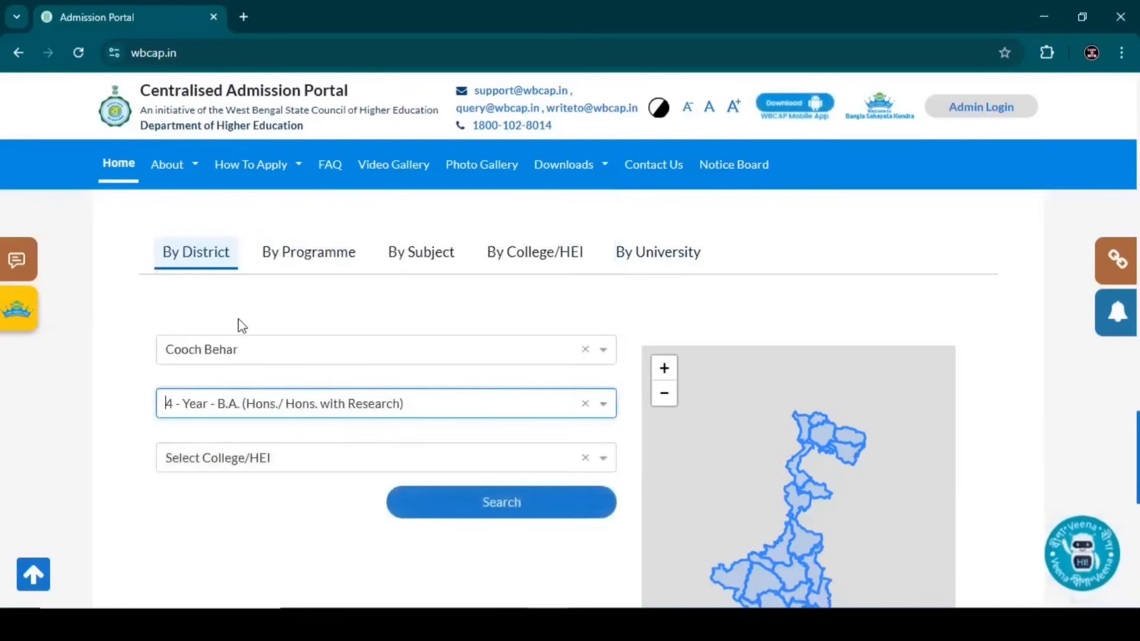
left_click(253, 460)
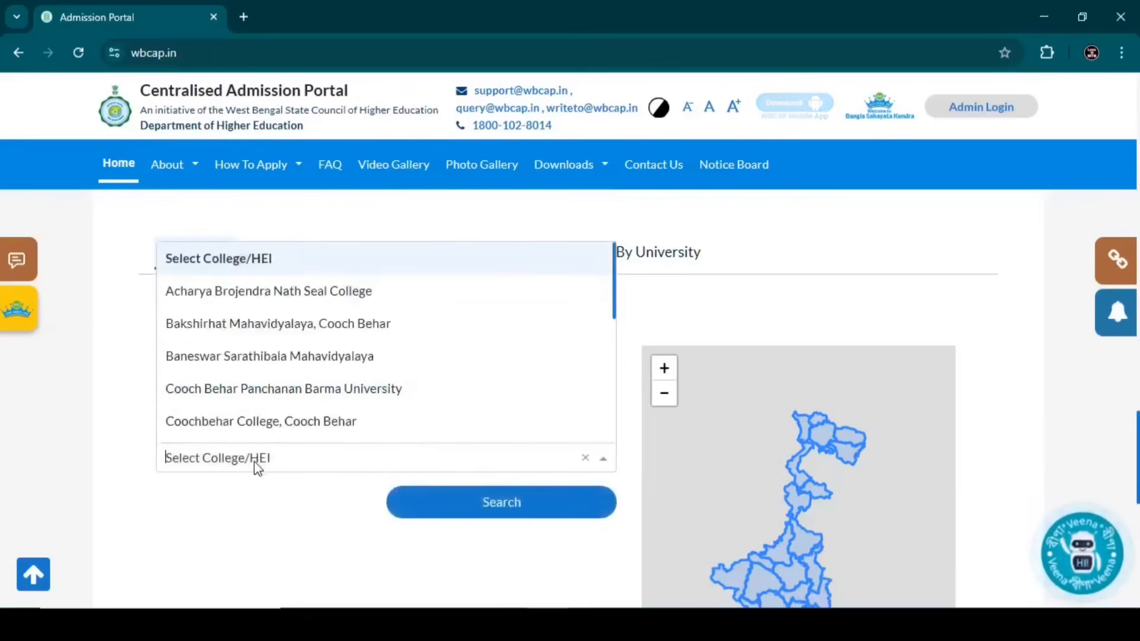
left_click(245, 426)
left_click(425, 501)
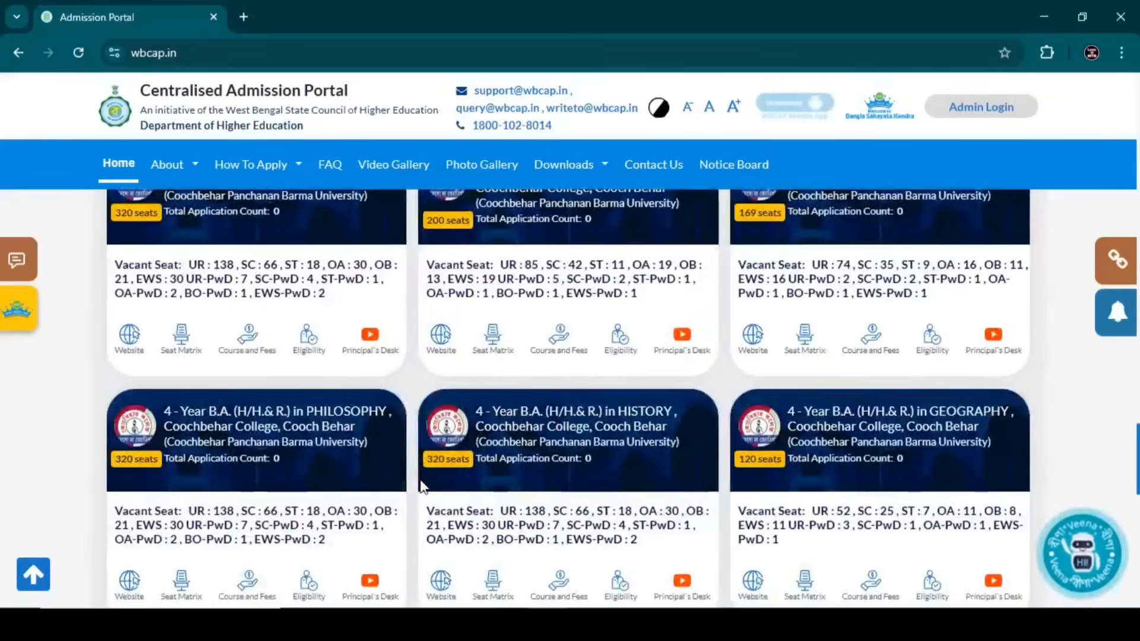
scroll(423, 487, "up", 1)
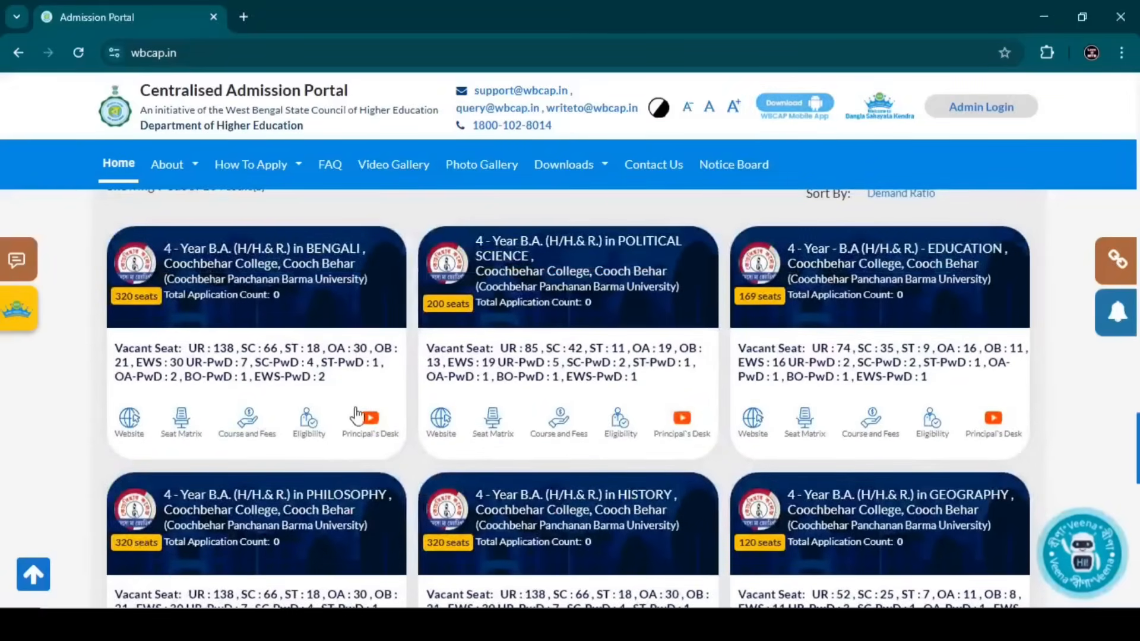
left_click(193, 428)
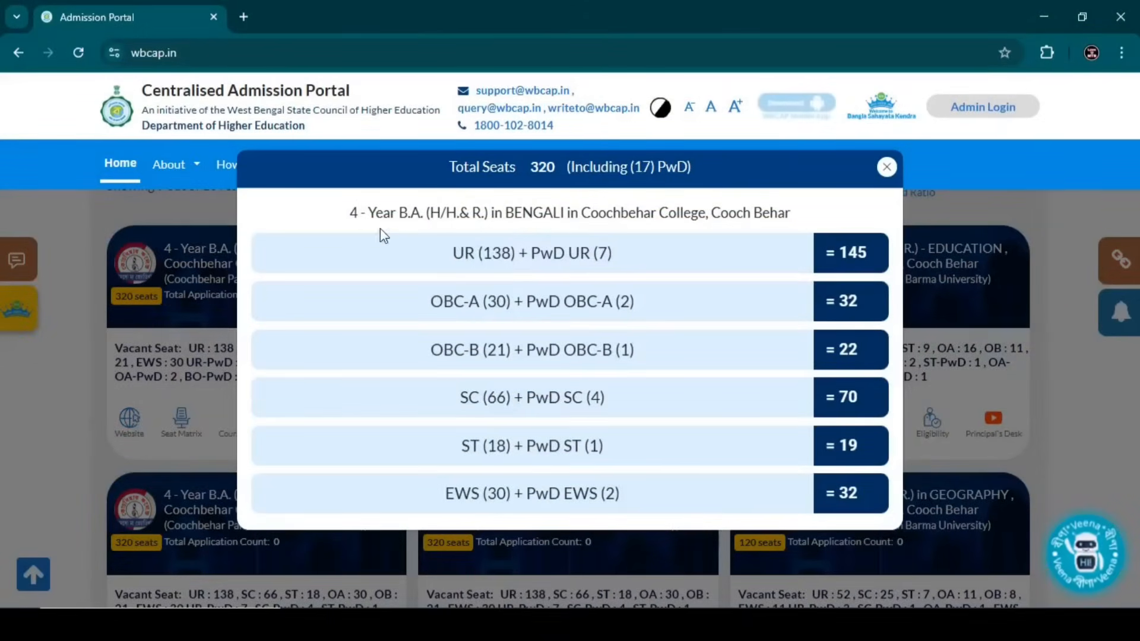
left_click_drag(350, 213, 791, 217)
left_click(791, 218)
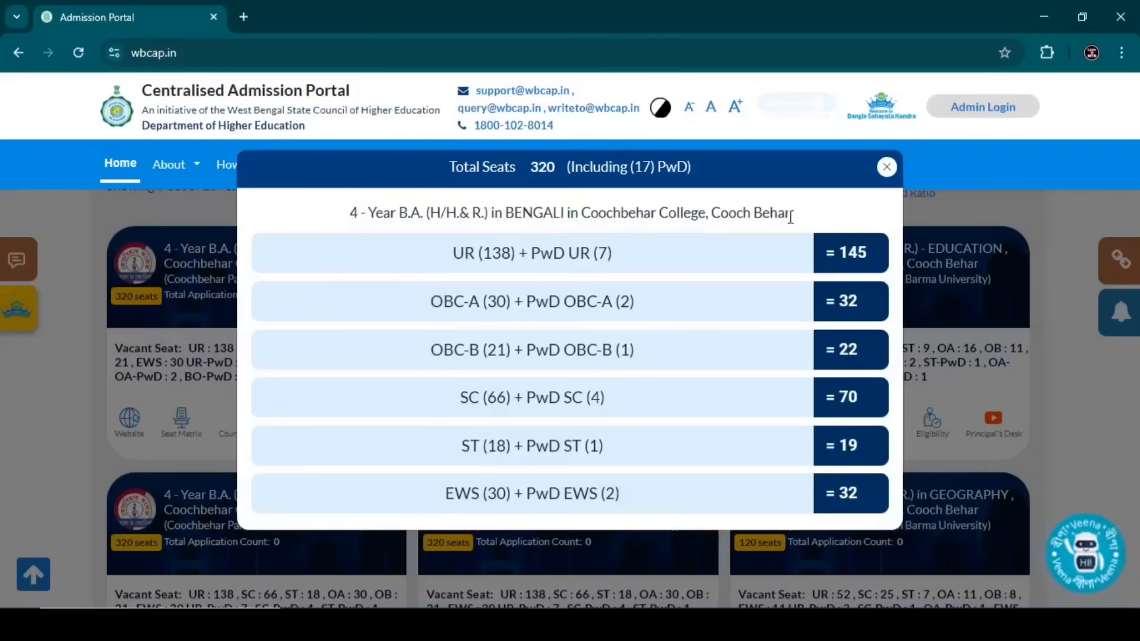
left_click(886, 167)
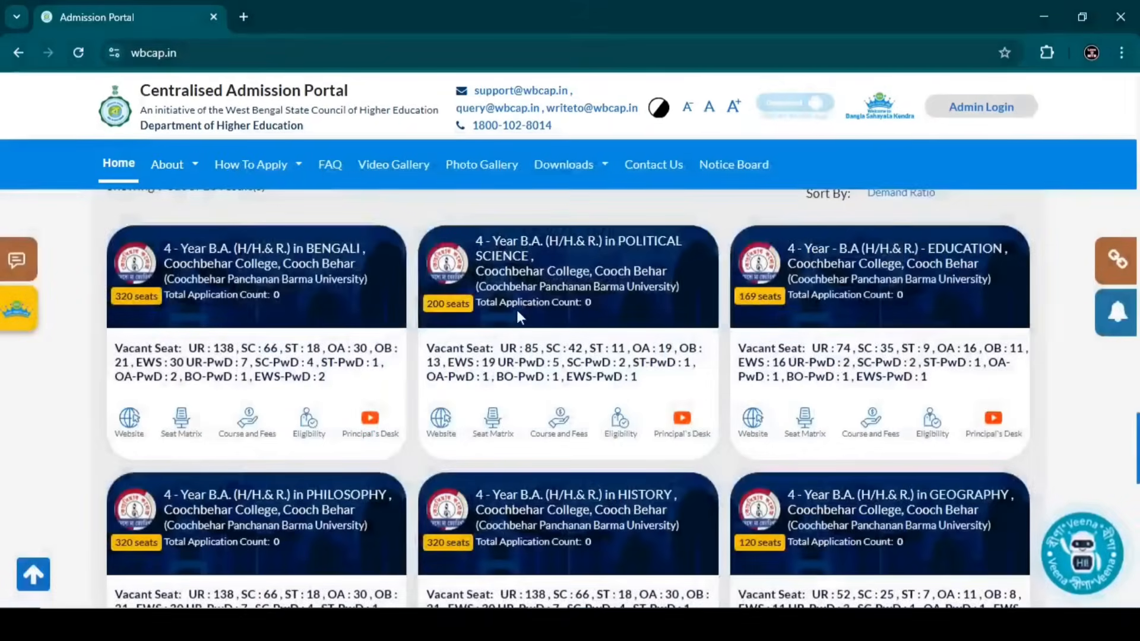
left_click(307, 429)
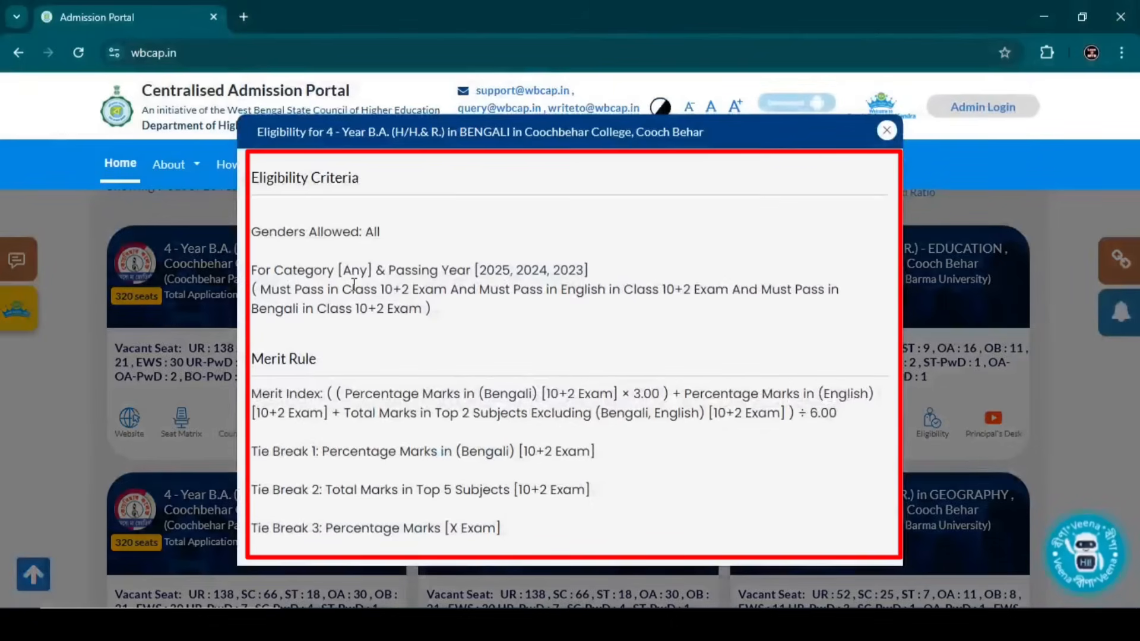
left_click(886, 130)
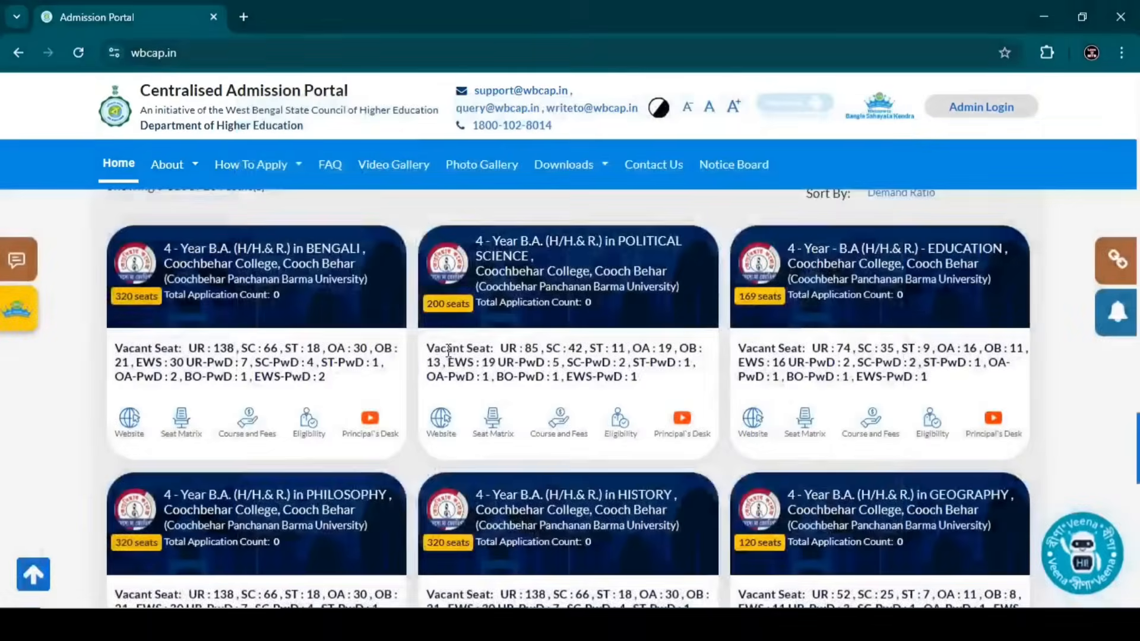
left_click(252, 432)
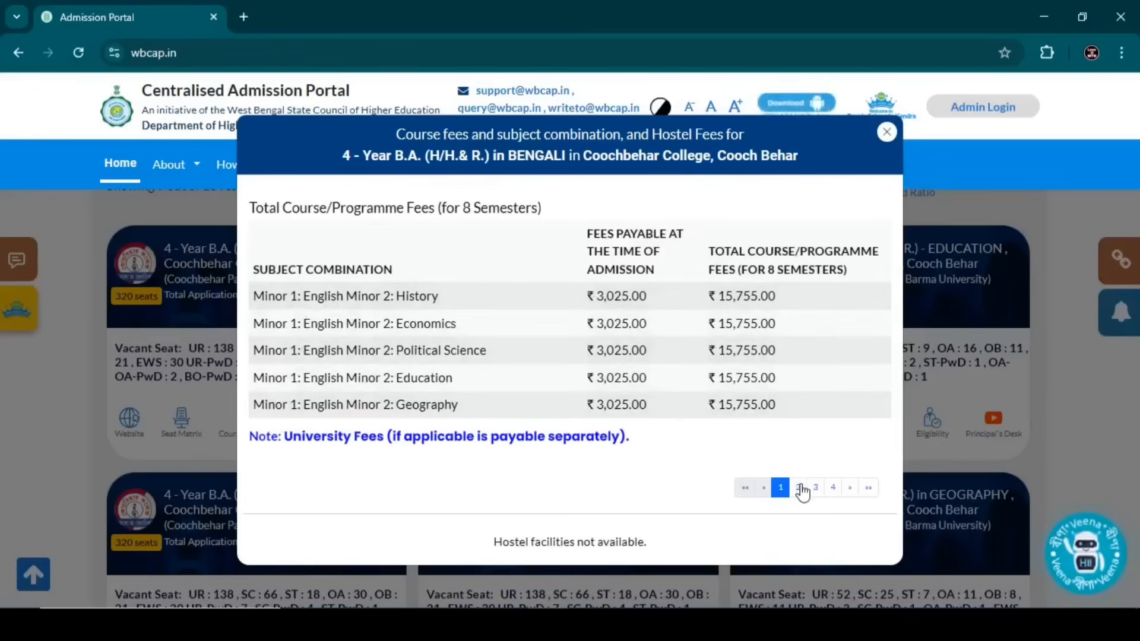
left_click(801, 489)
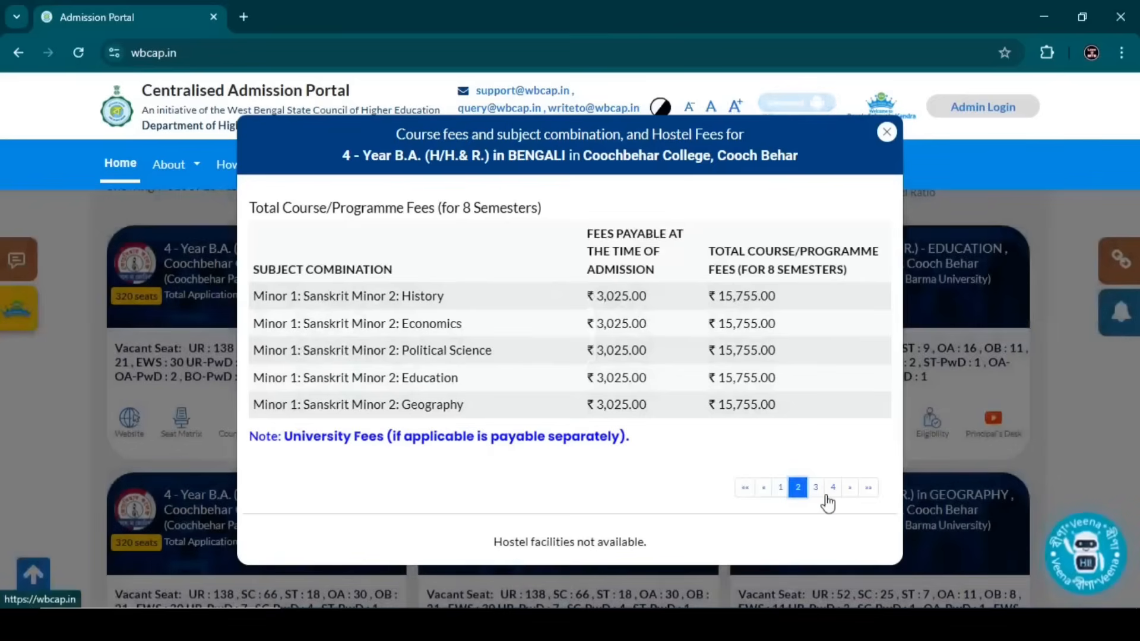
left_click(814, 488)
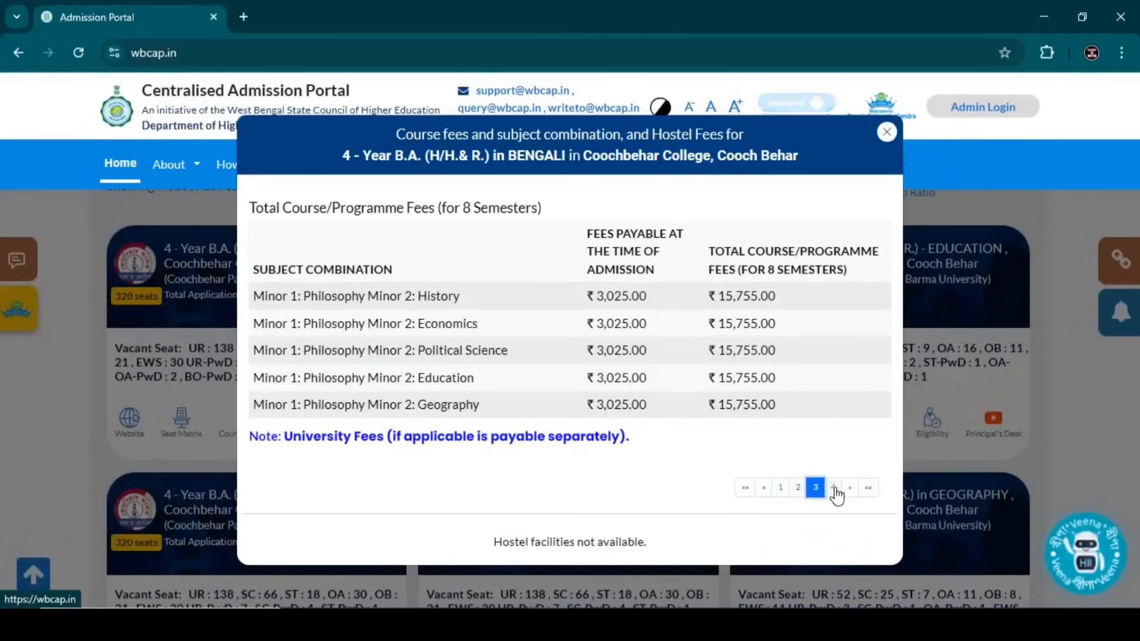
left_click(834, 490)
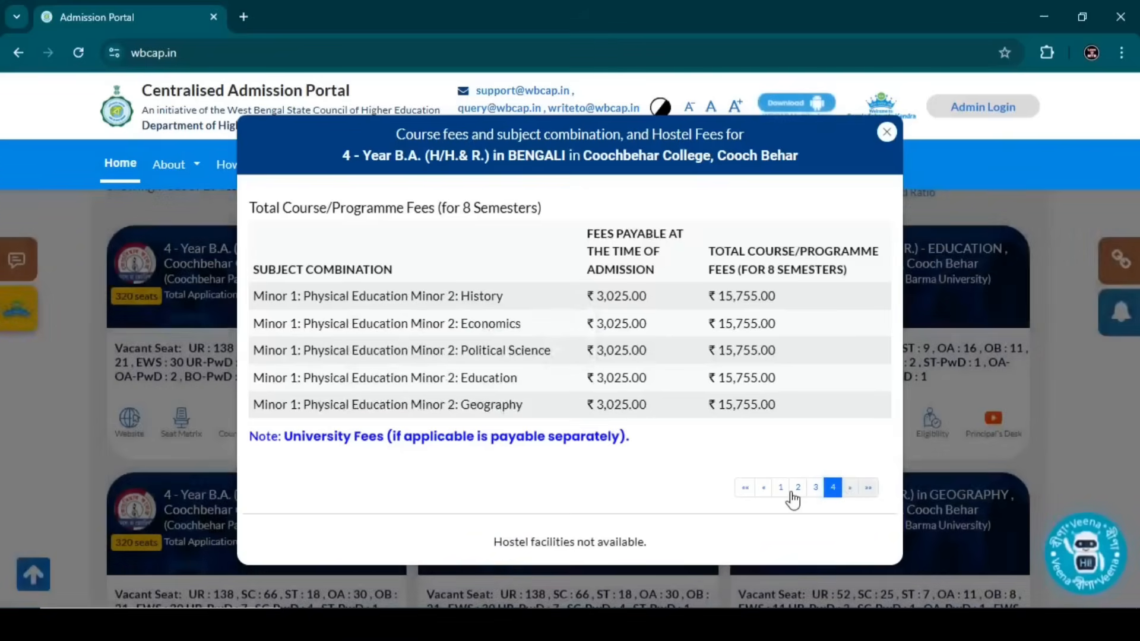
left_click(780, 489)
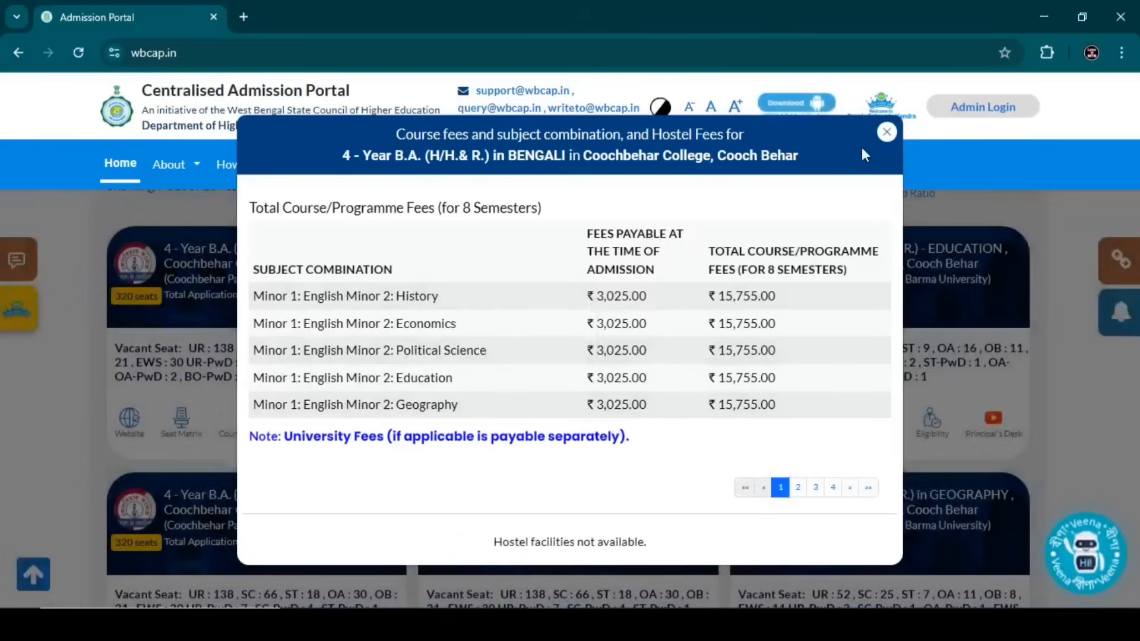
left_click(887, 132)
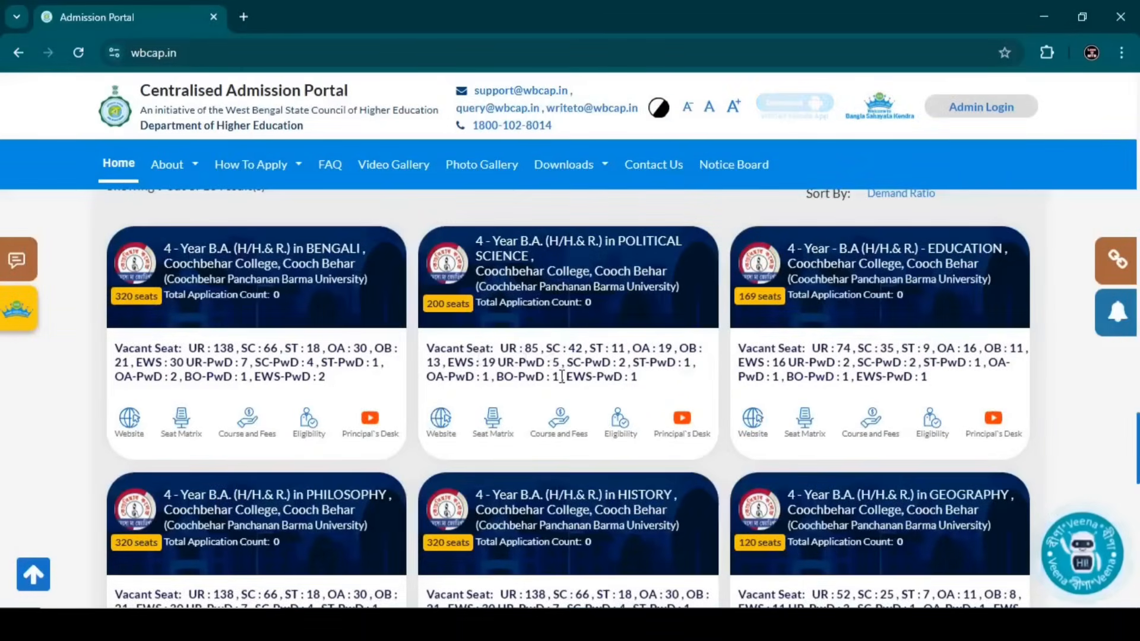
- Review the POLITICAL SCIENCE seat matrix, eligibility rules and course fees, closing each afterwards
left_click(492, 422)
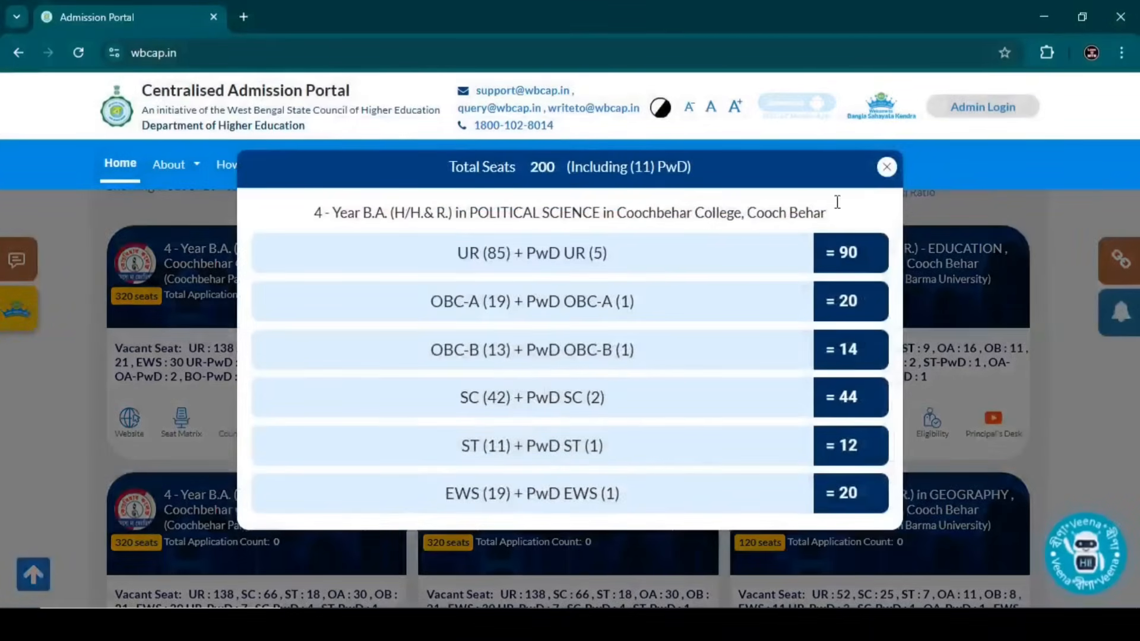
left_click(886, 166)
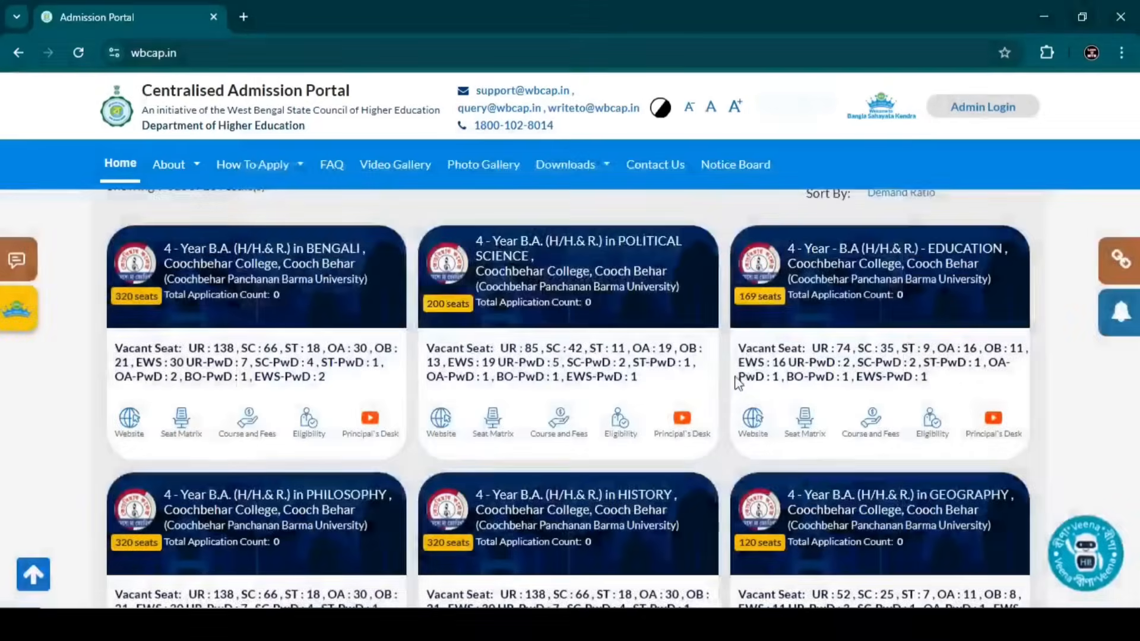
left_click(616, 425)
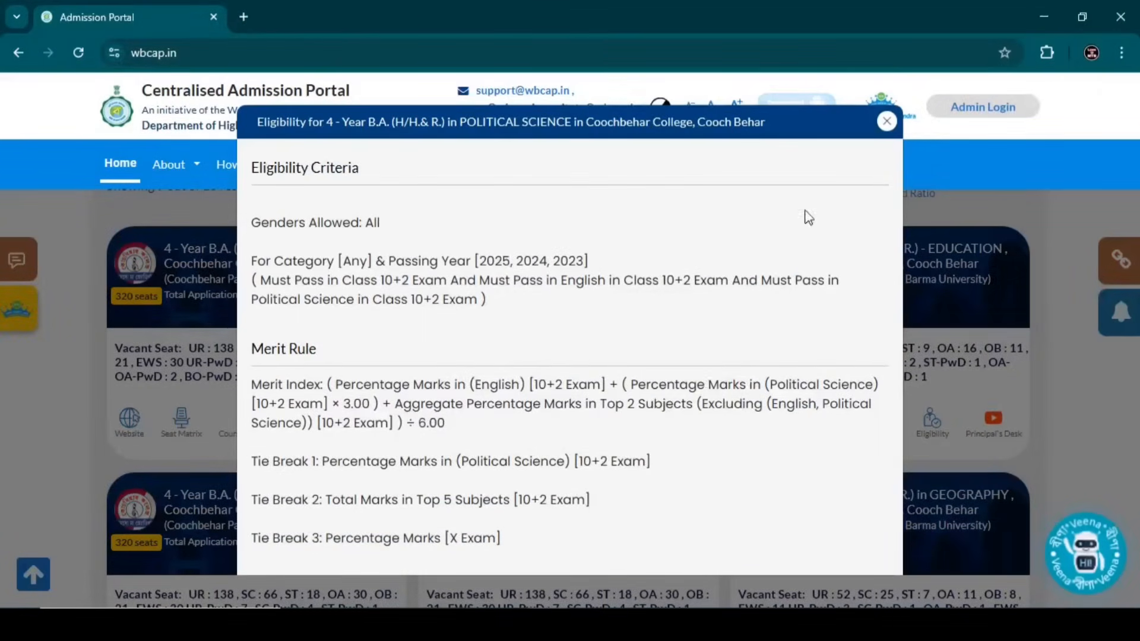
left_click(886, 122)
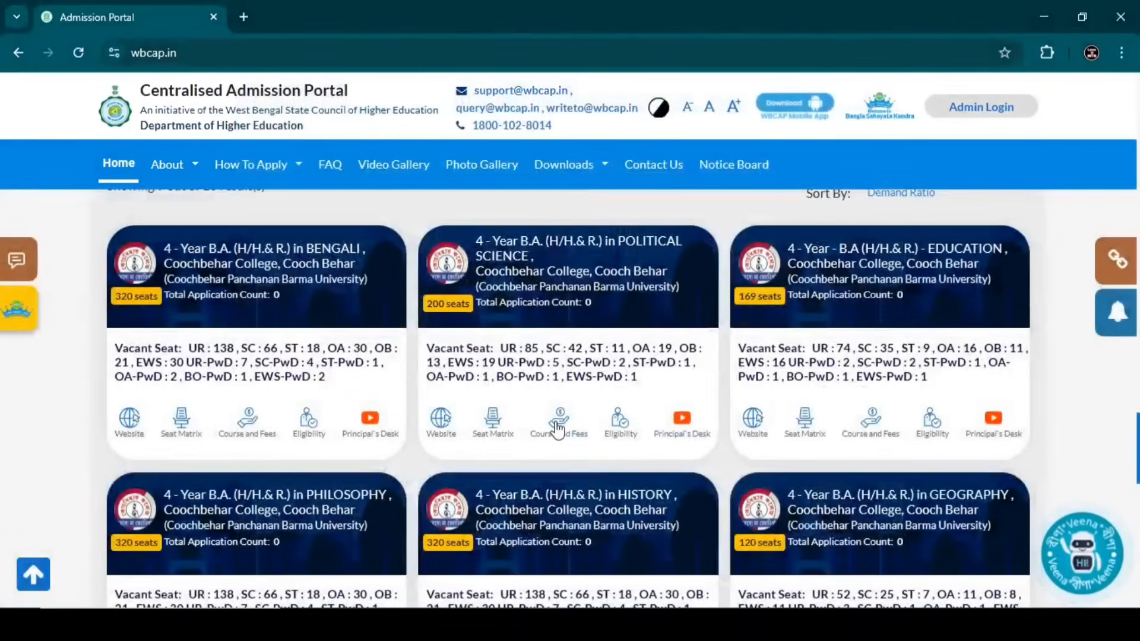
left_click(557, 424)
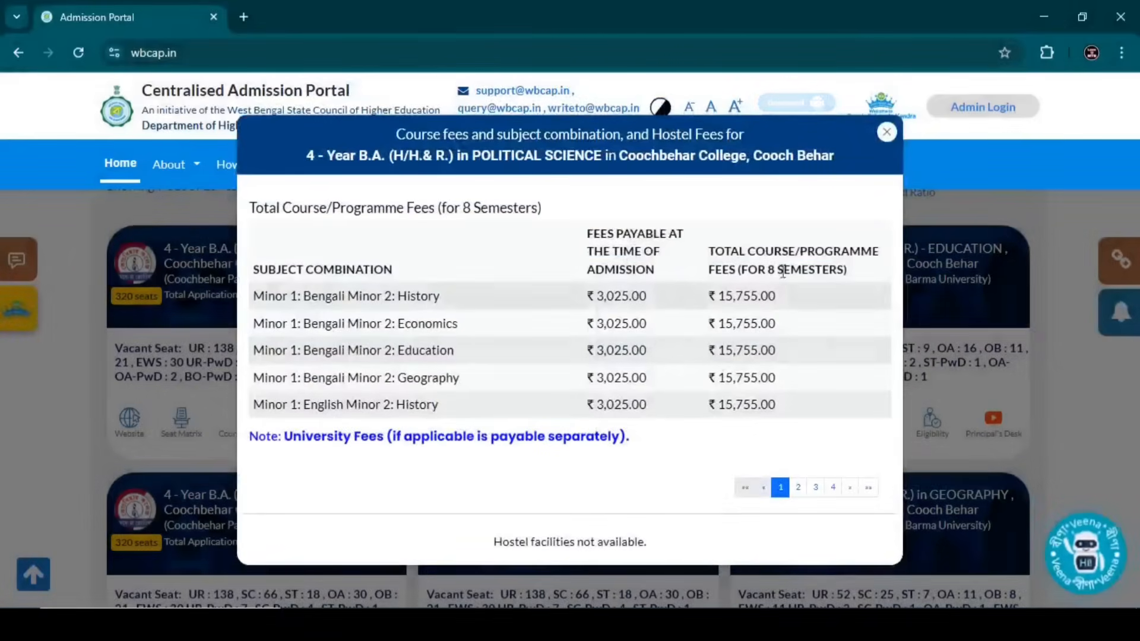
left_click(886, 131)
scroll(285, 371, "up", 10)
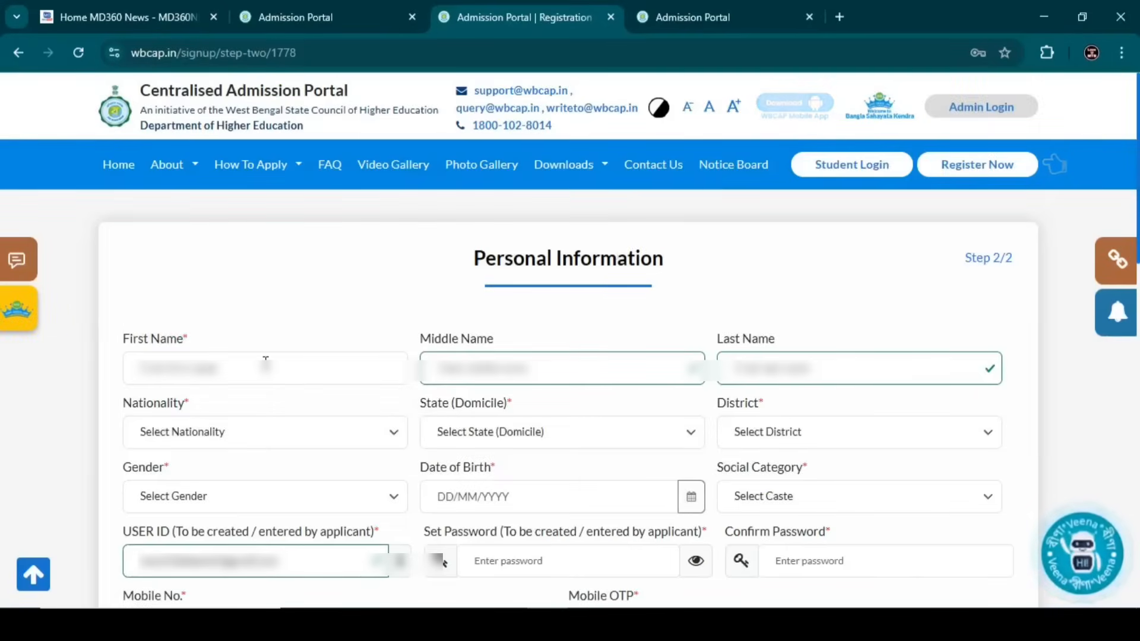
- Enter the applicant's first and last name and set nationality to Indian
left_click(230, 383)
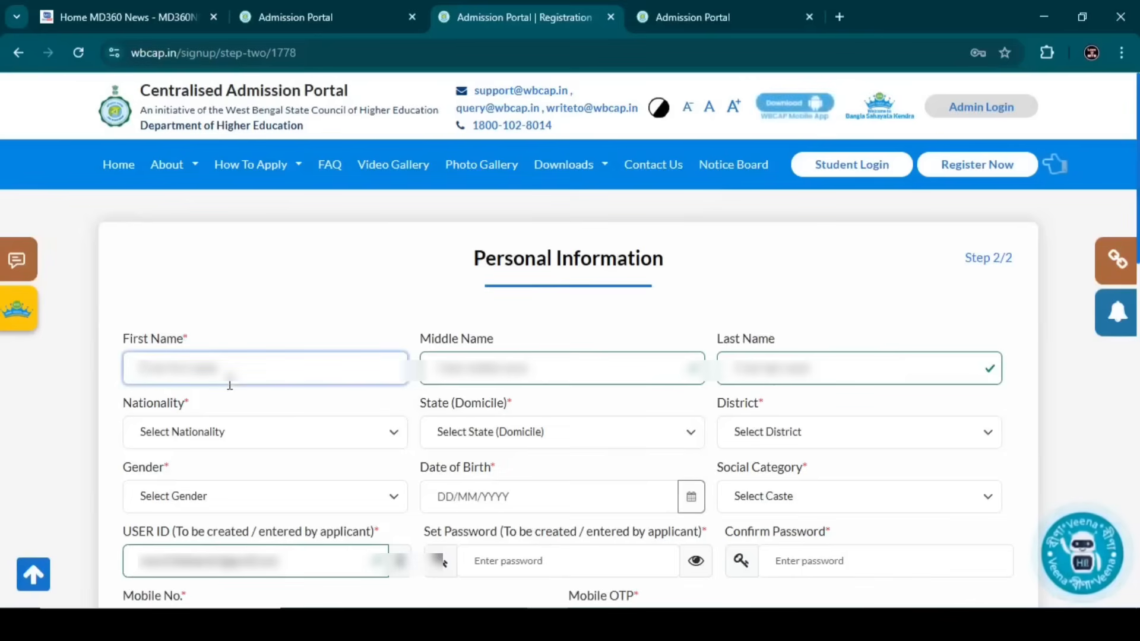
type("TEST")
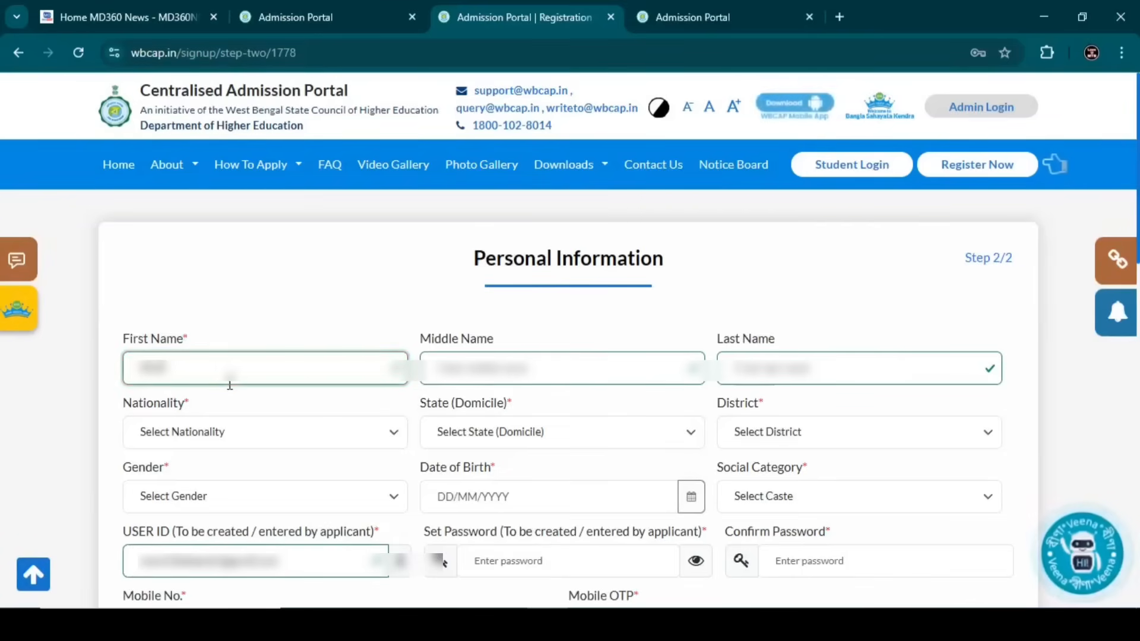
type("A")
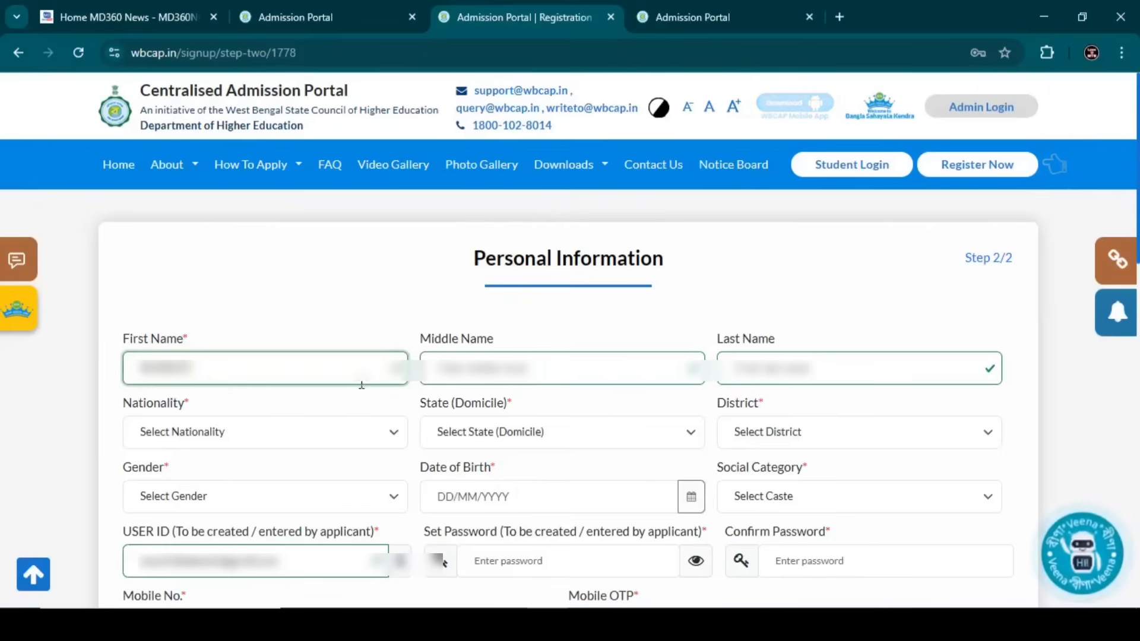
left_click(446, 383)
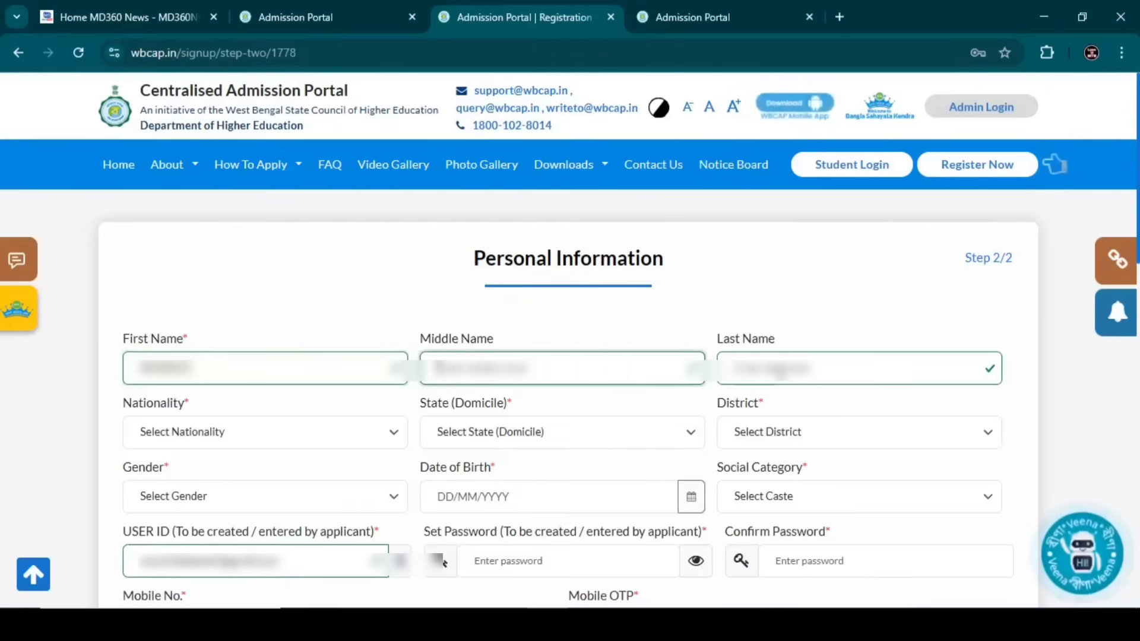
left_click(782, 373)
type("THA")
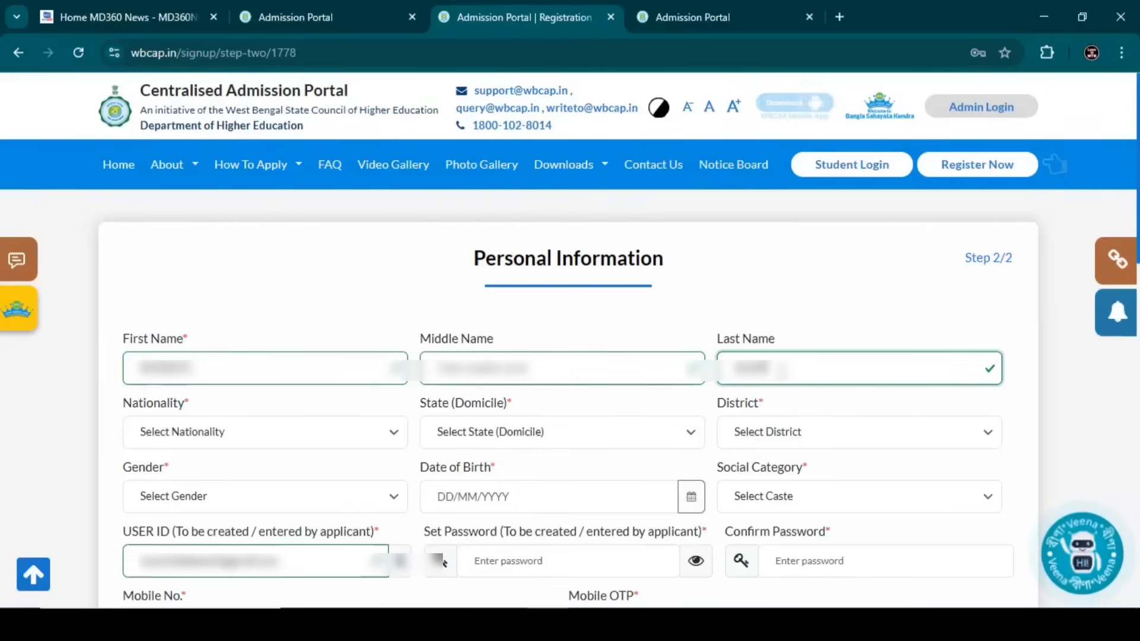
left_click(192, 438)
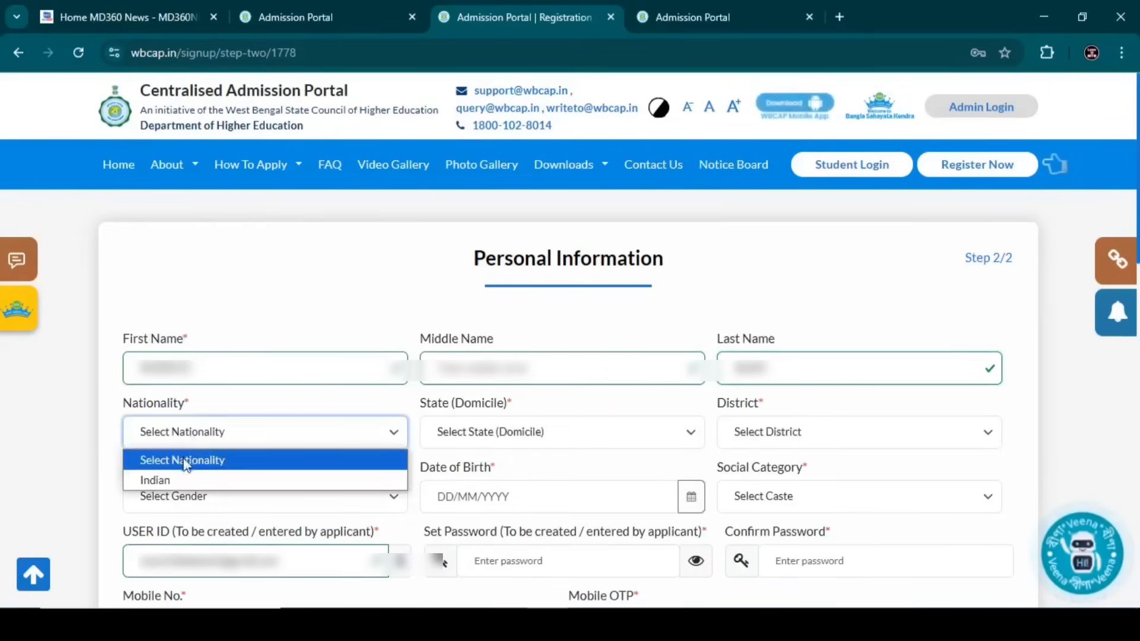
left_click(180, 478)
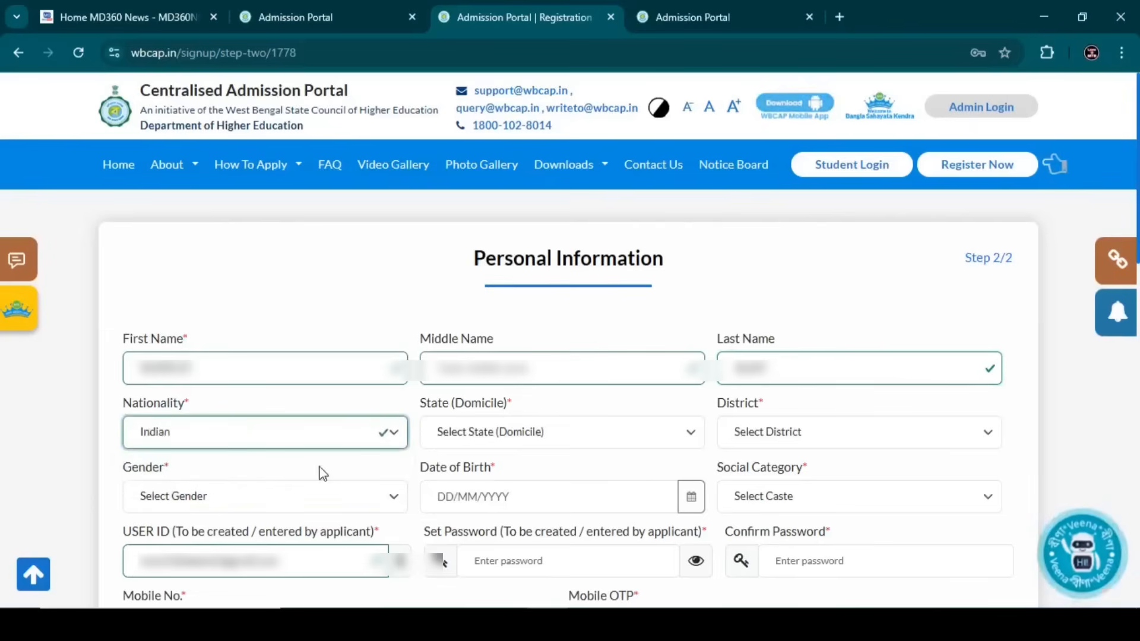
- Set domicile state to West Bengal, district to Cooch Behar, and gender to Male
left_click(501, 441)
scroll(501, 392, "down", 6)
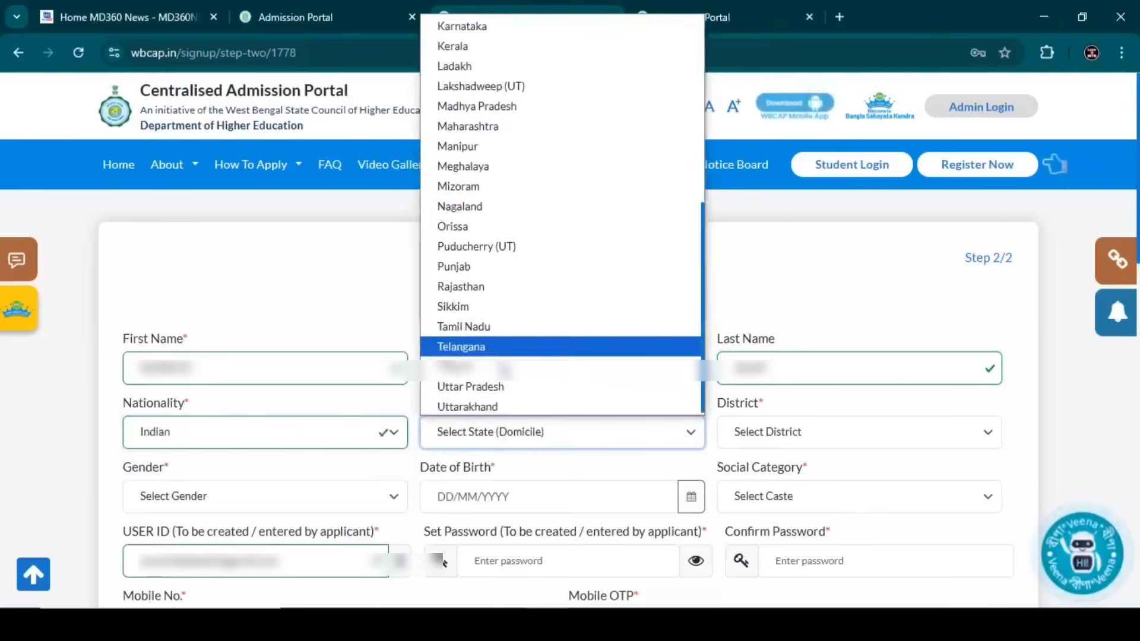
scroll(542, 270, "up", 6)
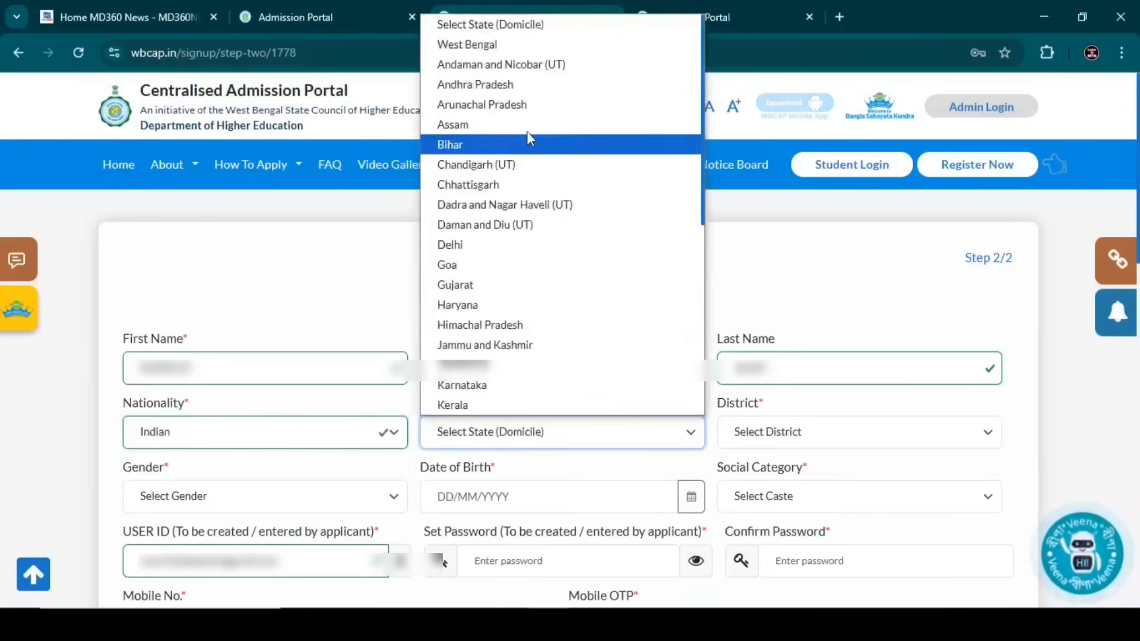
left_click(535, 41)
left_click(773, 436)
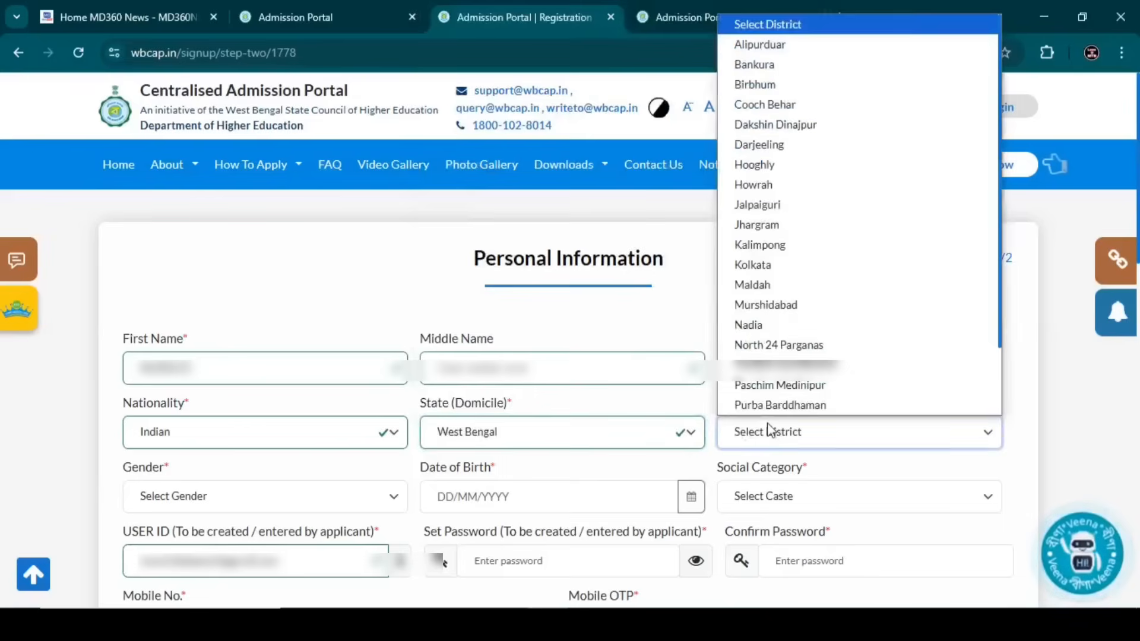
left_click(749, 105)
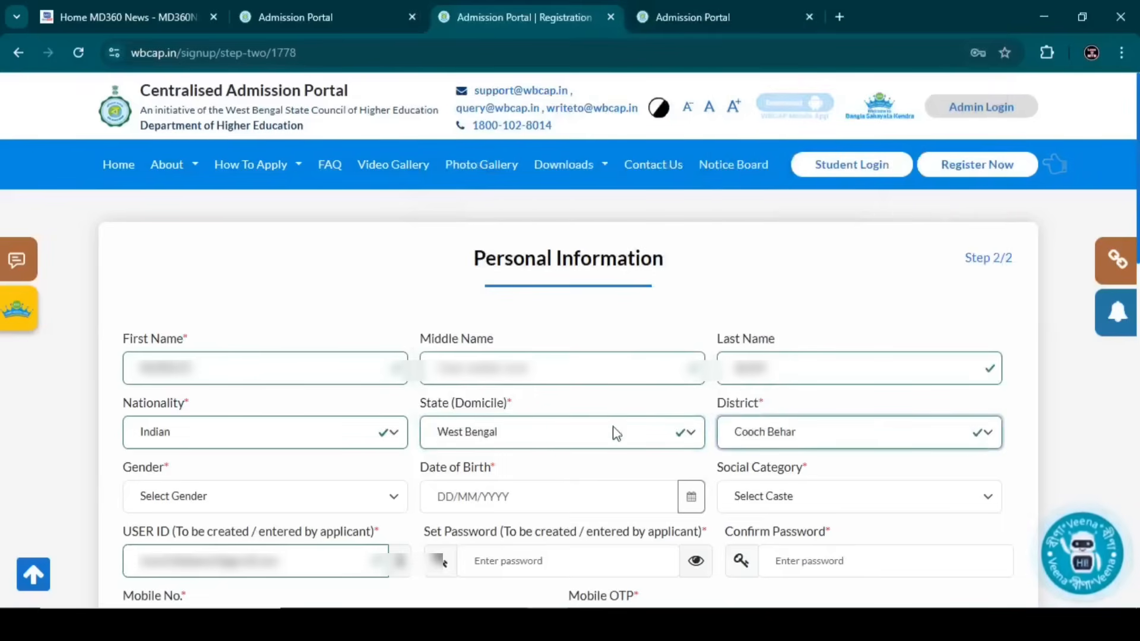
left_click(251, 502)
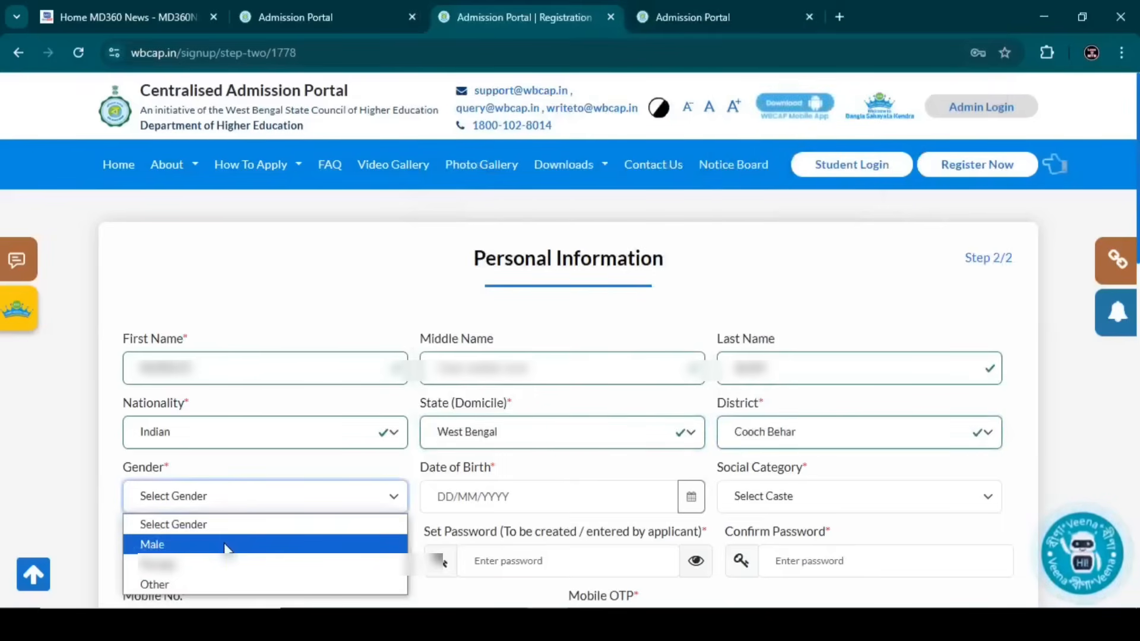
left_click(243, 542)
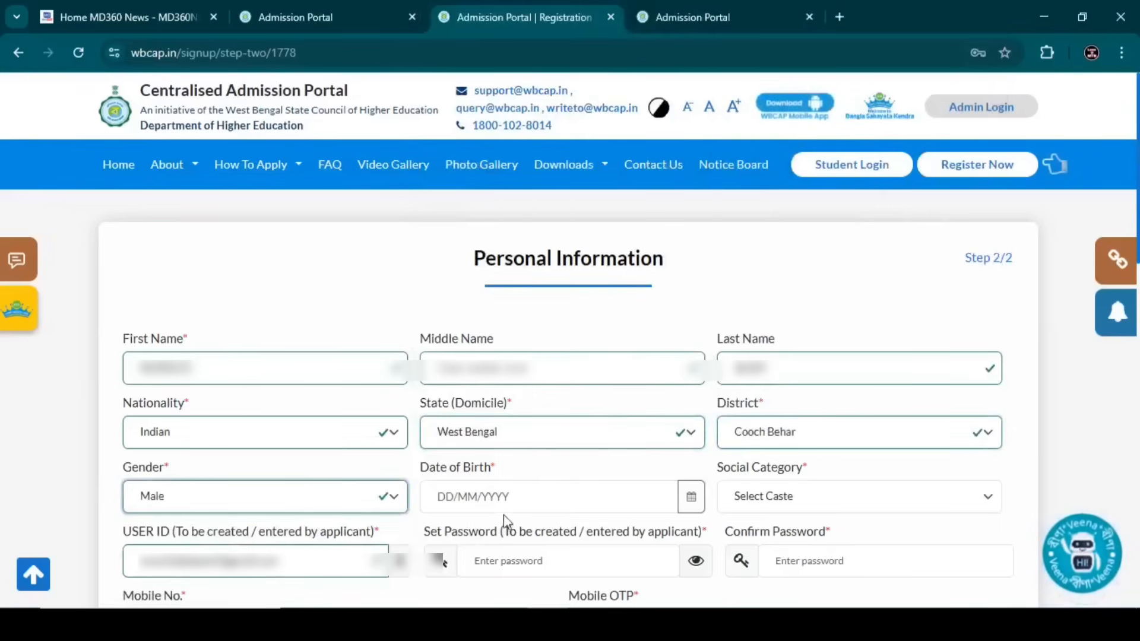
- Set date of birth to 25/06/2006 and social category to OBC-A - WB
left_click(677, 503)
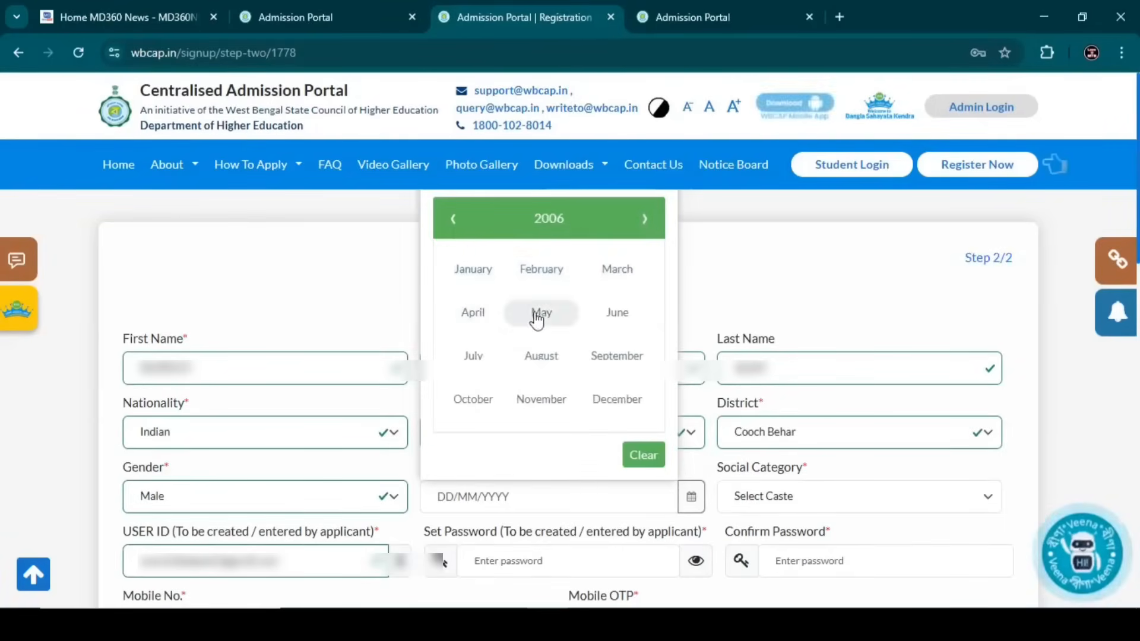
left_click(618, 315)
left_click(459, 382)
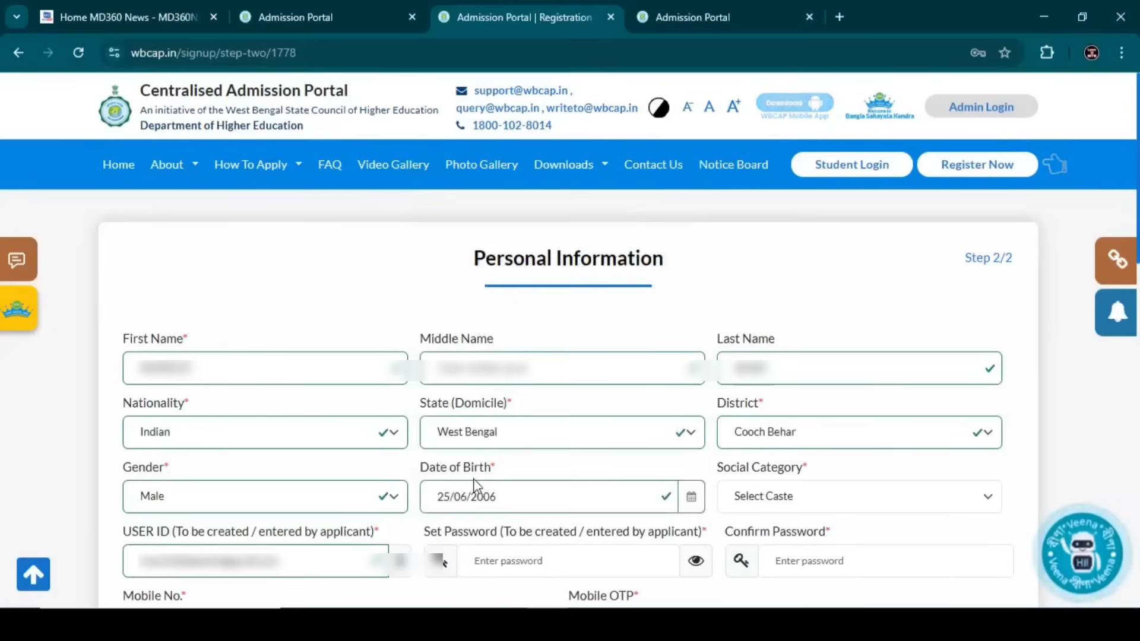
left_click(750, 500)
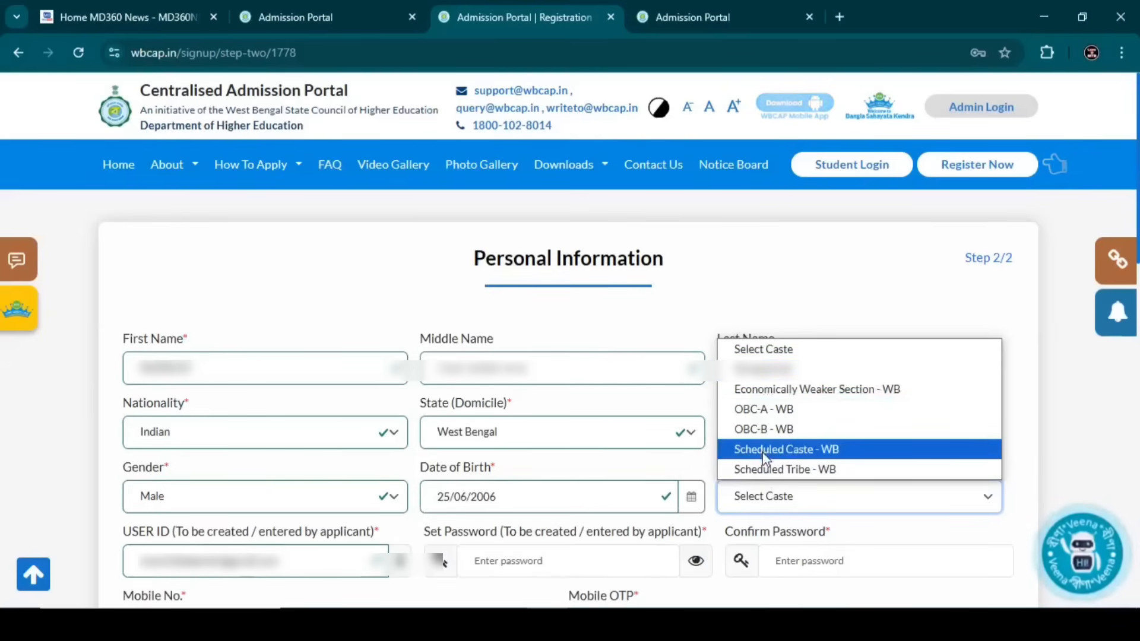
left_click(775, 409)
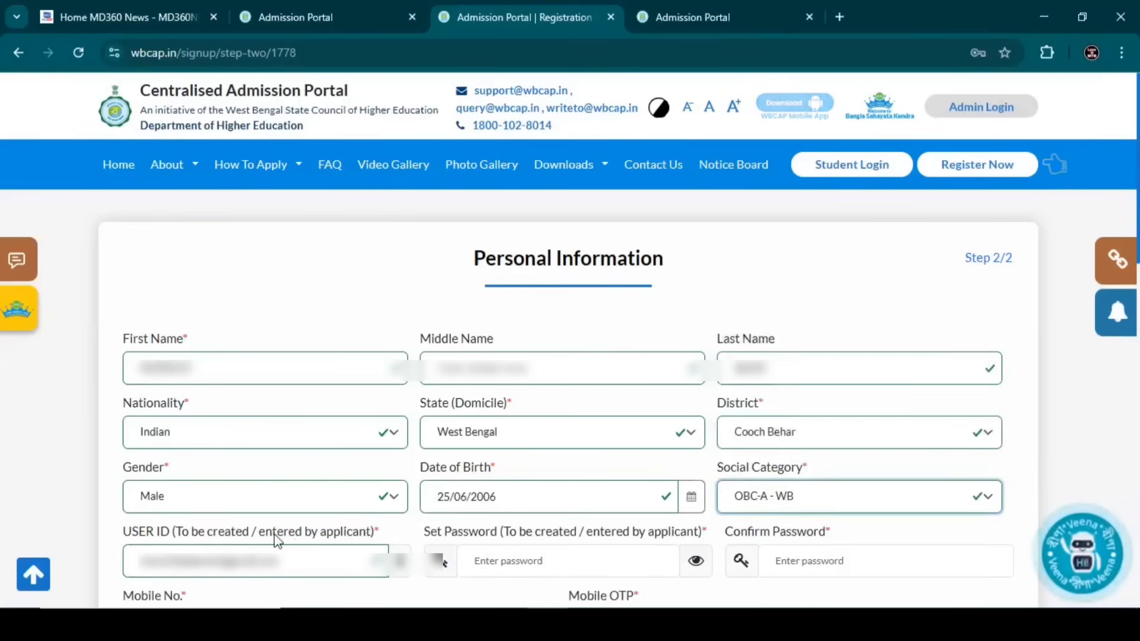
key("Tab")
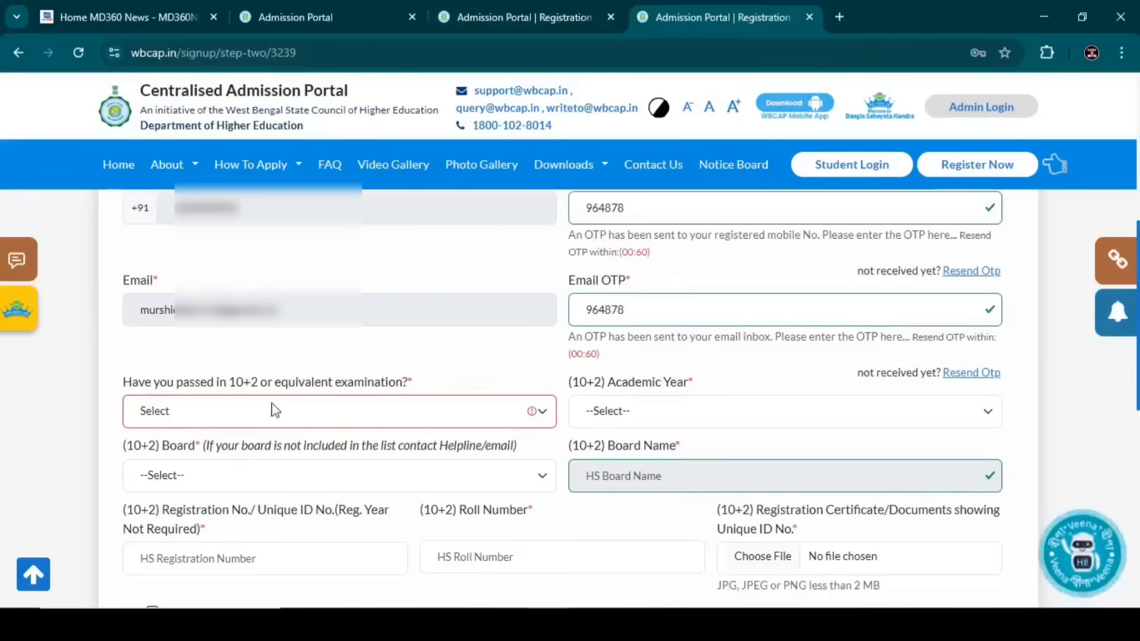
- Choose YES for 'Have you passed 10+2' and 2025 as the (10+2) Academic Year
left_click(244, 421)
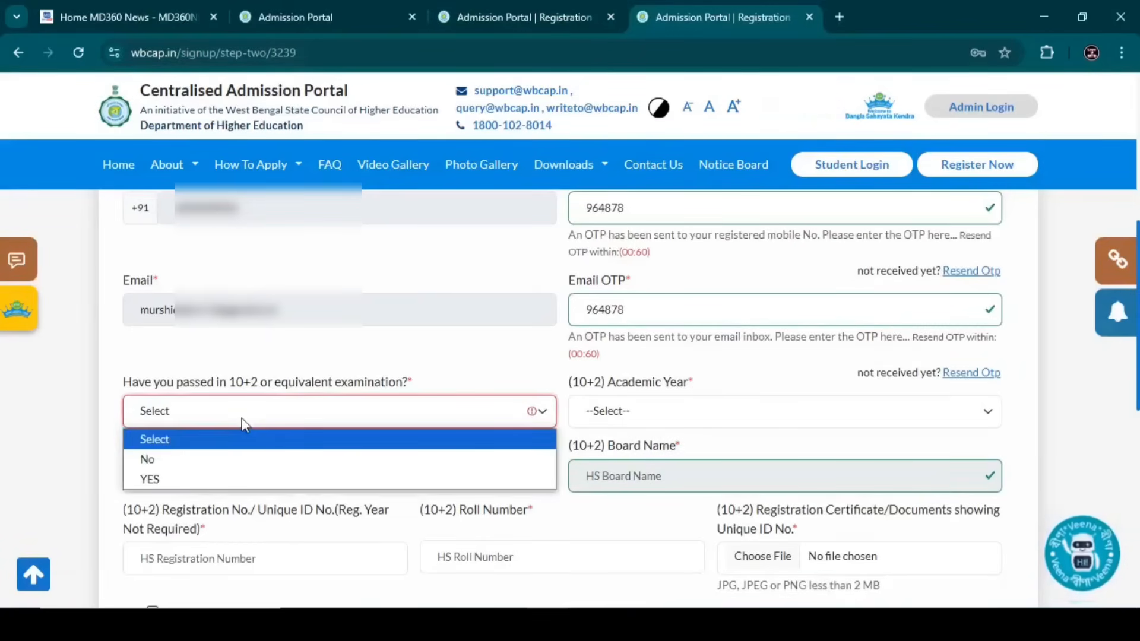
left_click(192, 481)
left_click(653, 411)
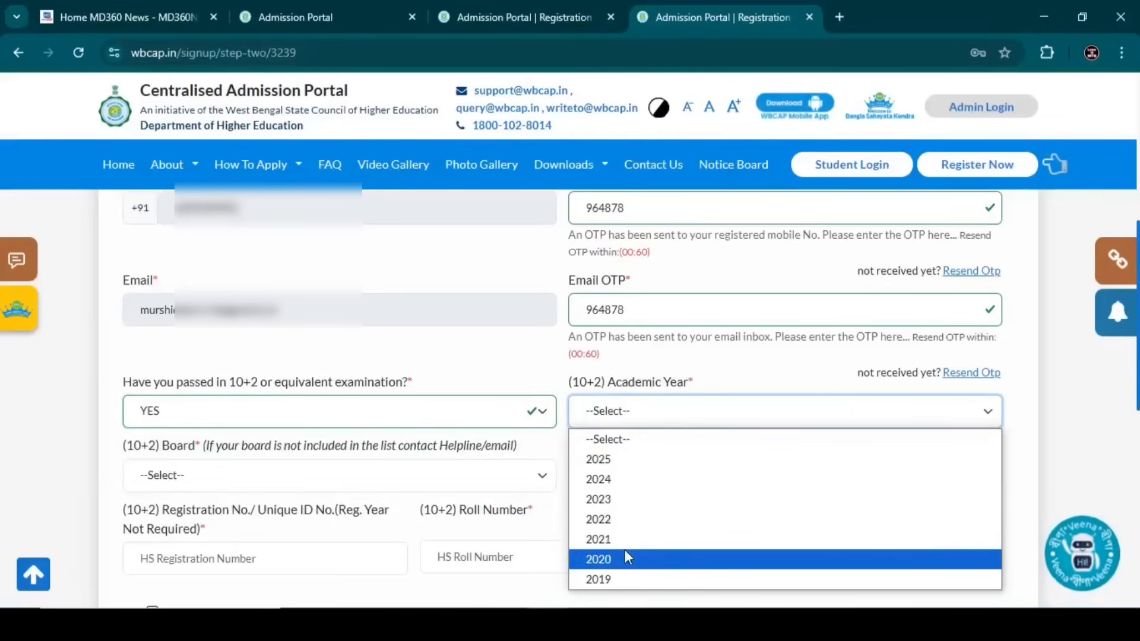
left_click(609, 460)
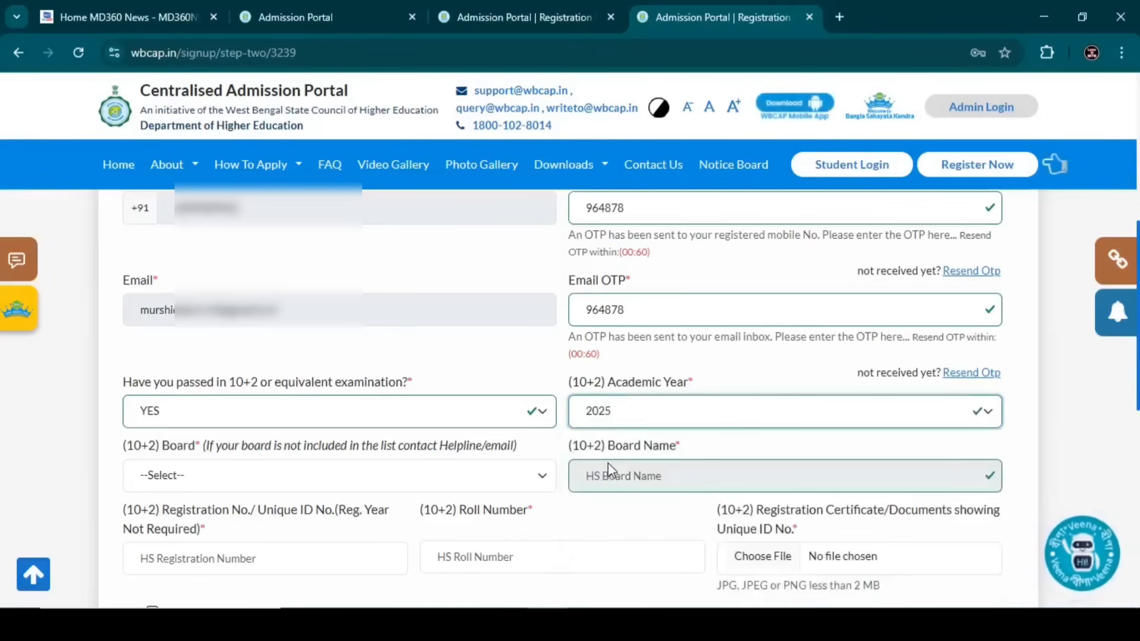
- Select West Bengal Council of Higher Secondary Education in the (10+2) Board dropdown
left_click(172, 481)
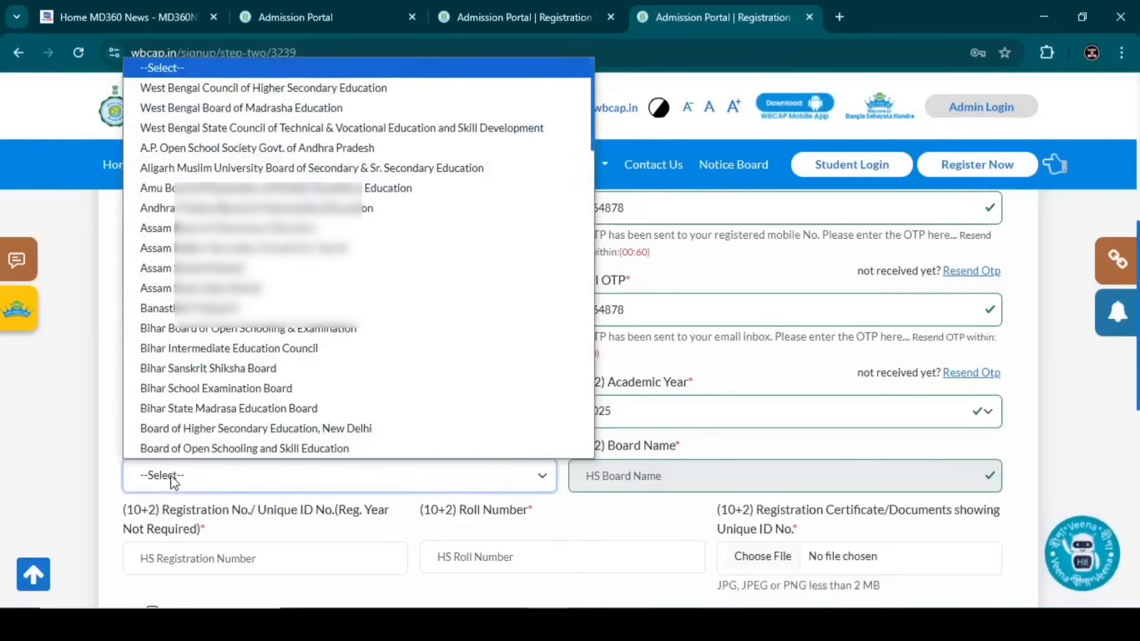
left_click(172, 481)
left_click(172, 481)
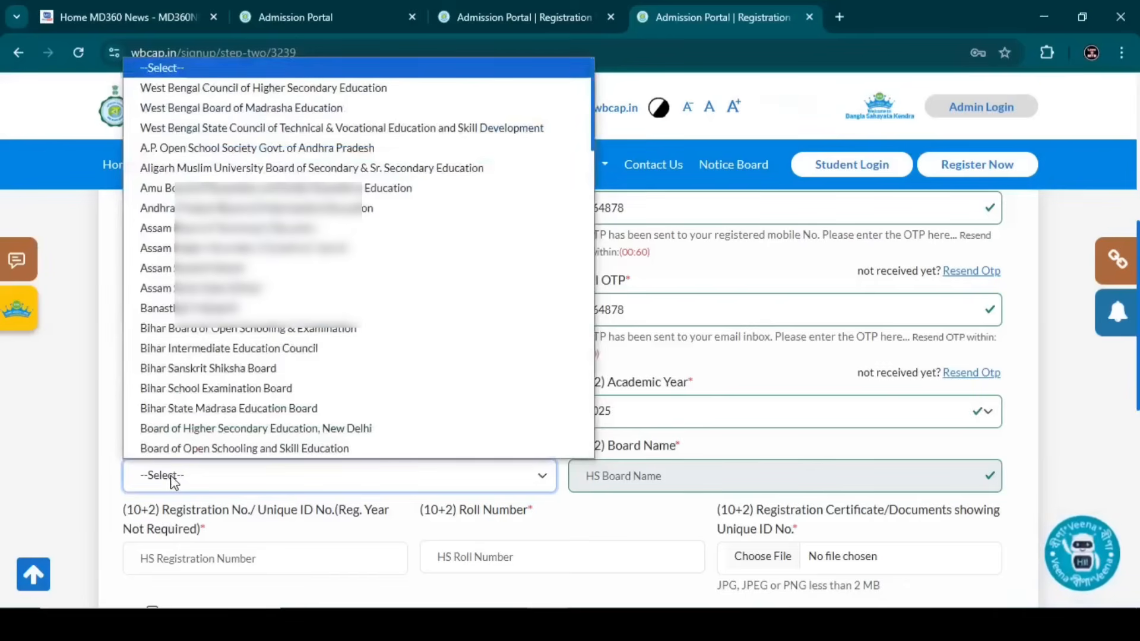
key("Down")
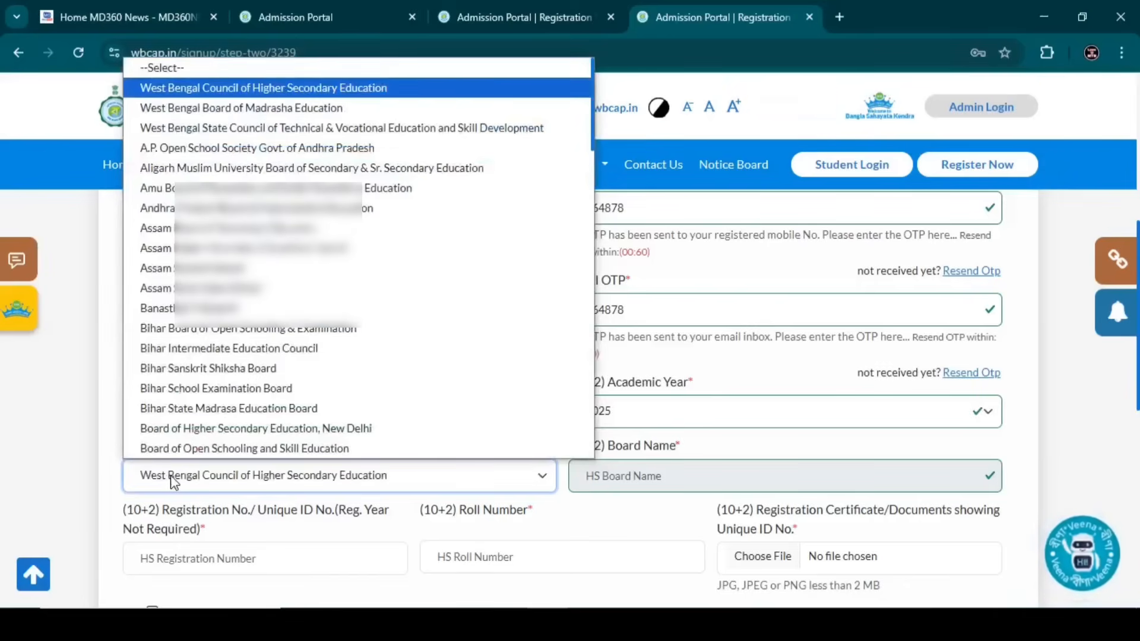
key("Return")
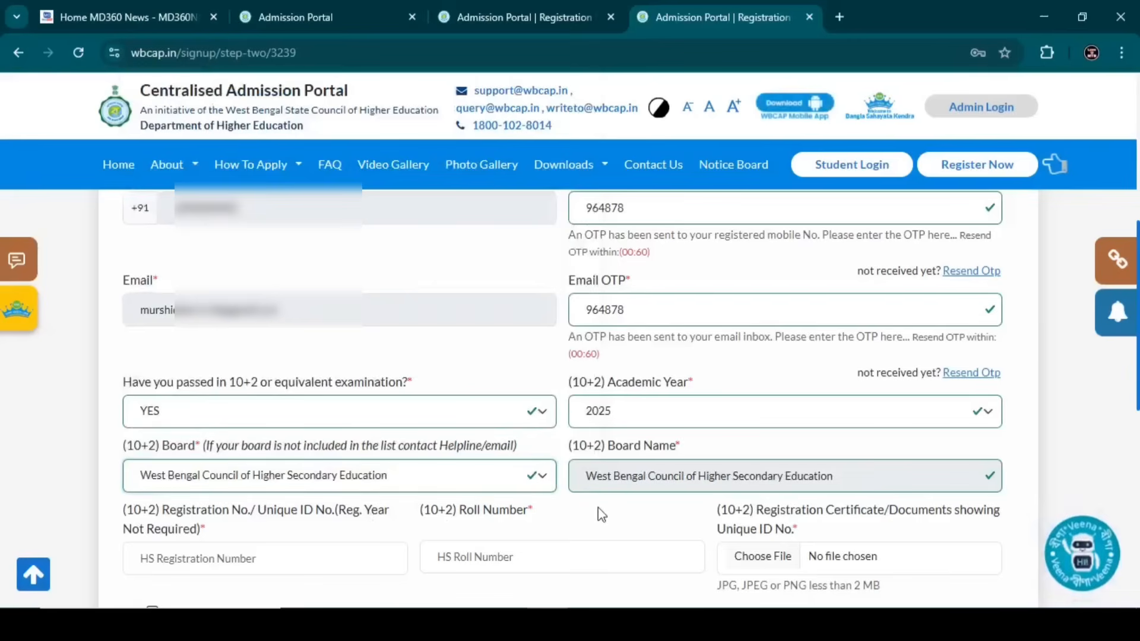
scroll(598, 508, "down", 1)
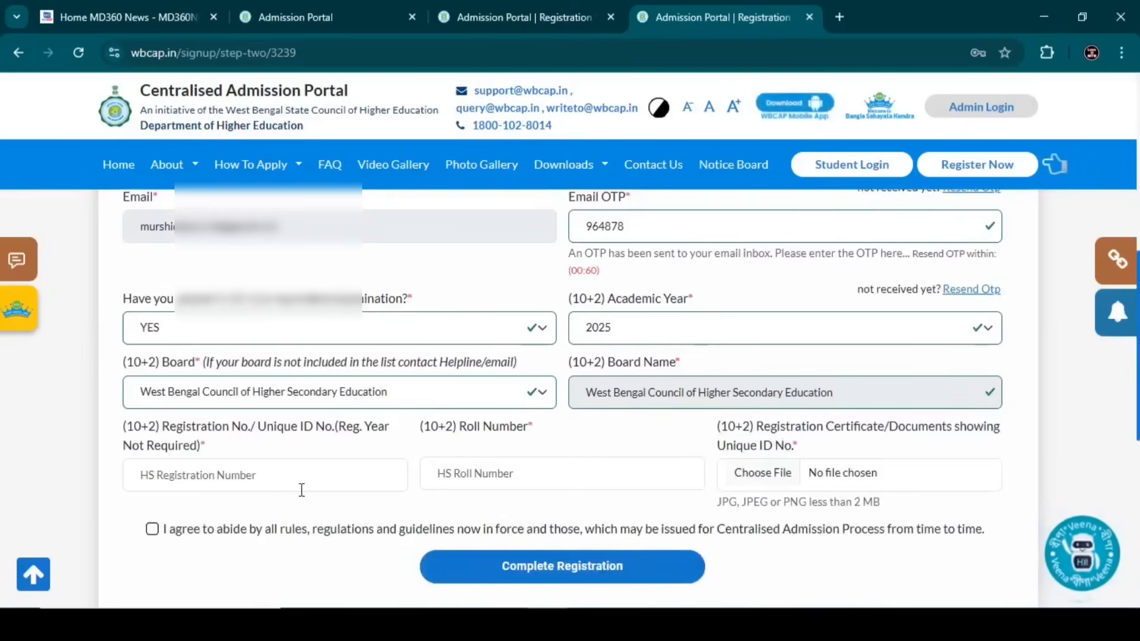
- Type the applicant's HS registration number and HS roll number into their fields
left_click(272, 490)
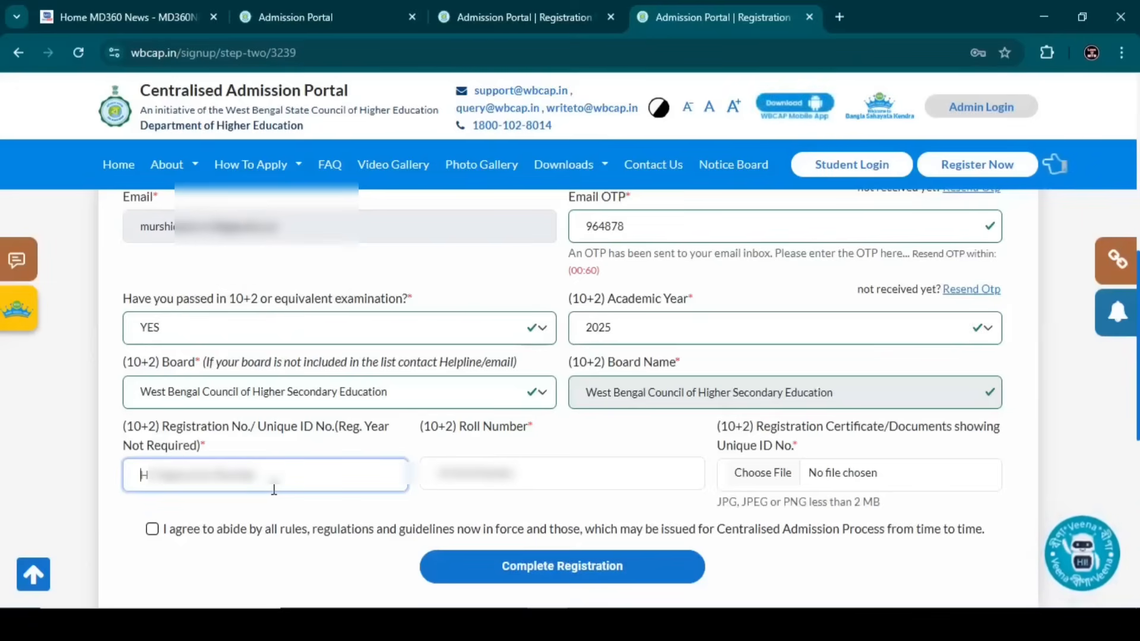
type("1")
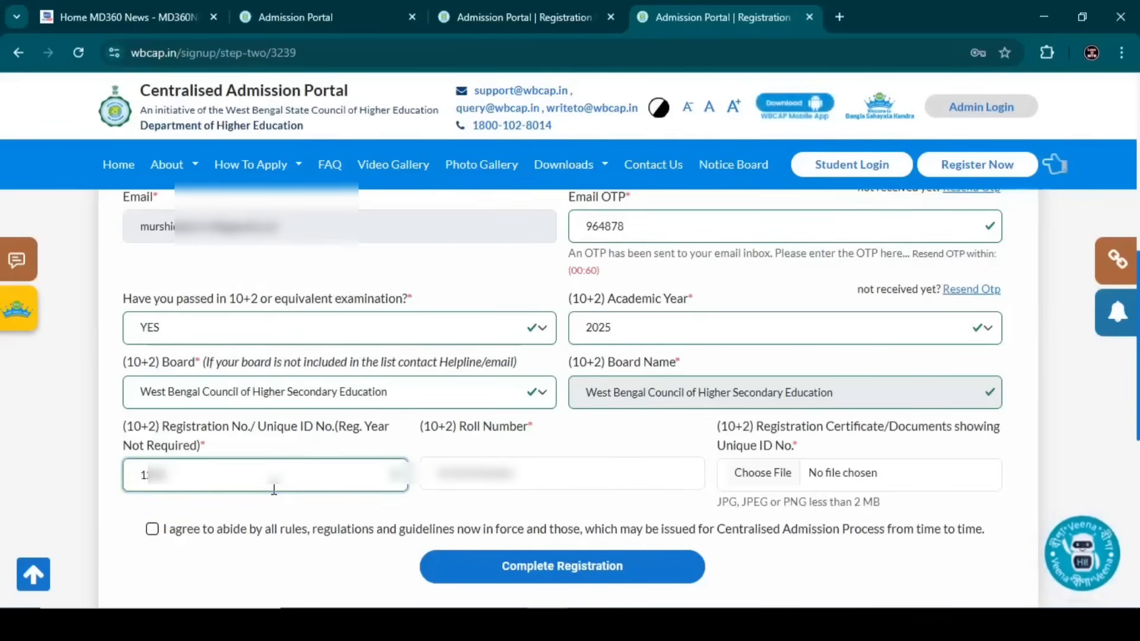
type("2345678901")
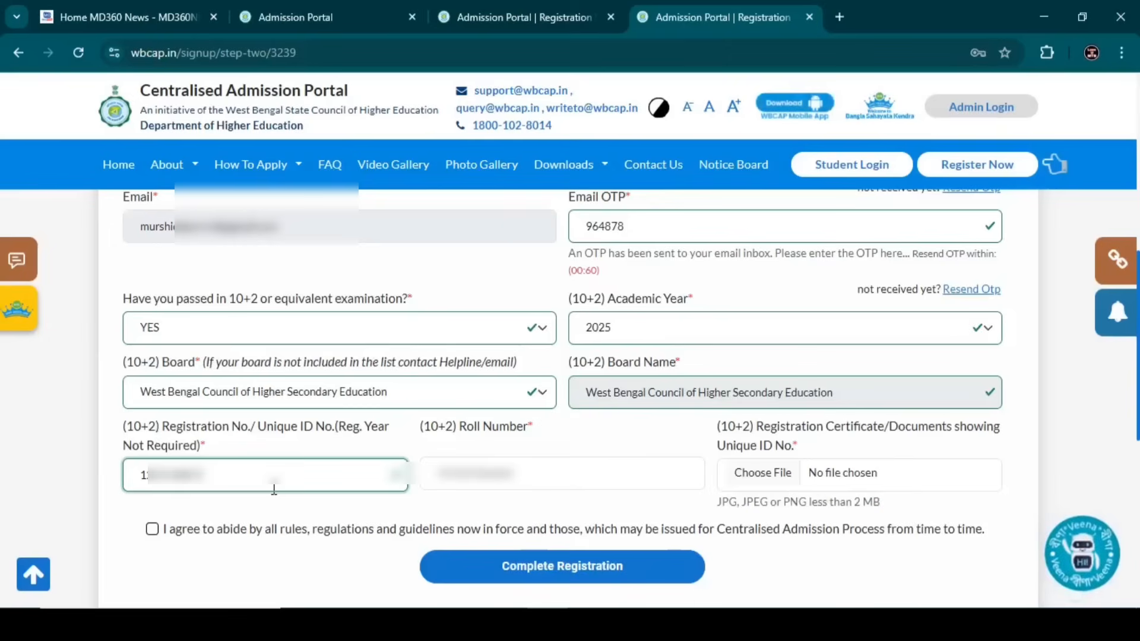
left_click(476, 487)
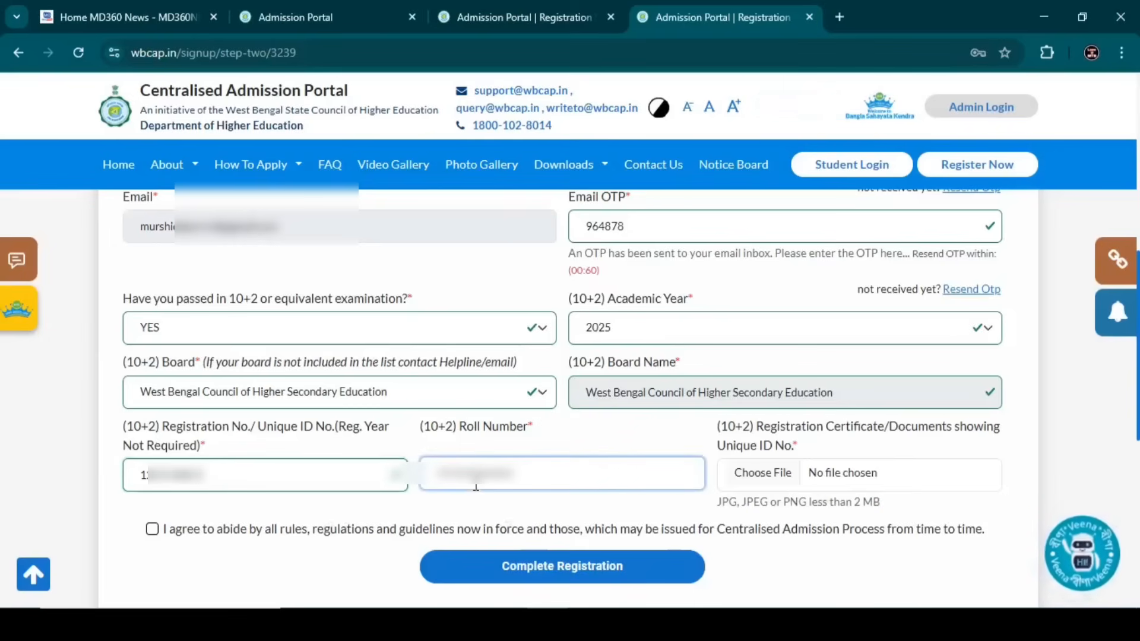
type("123")
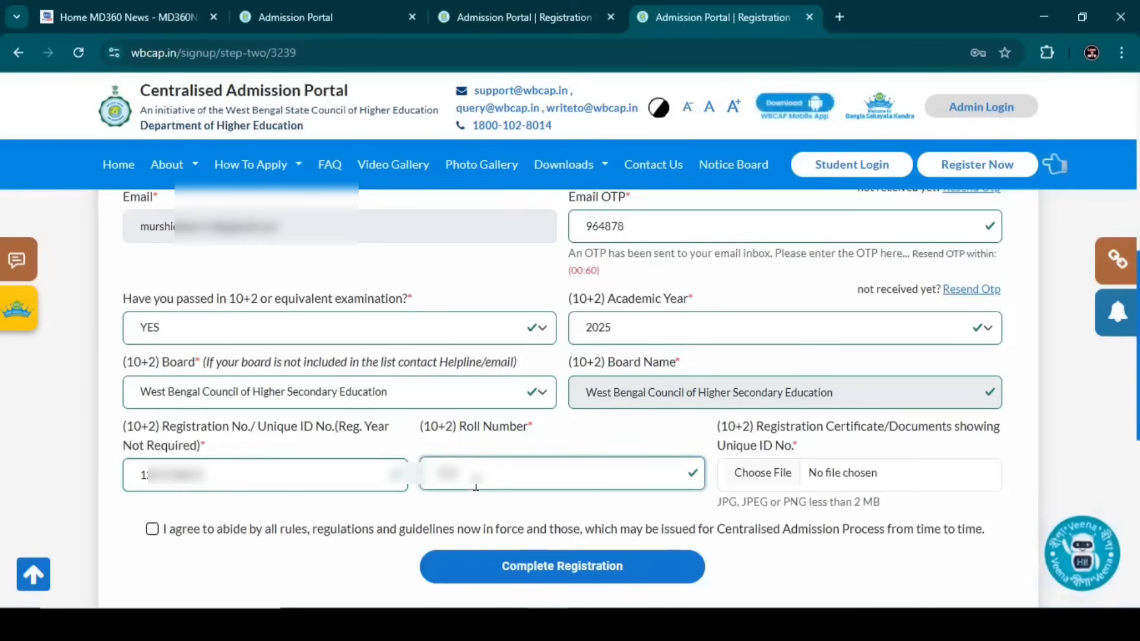
type("456")
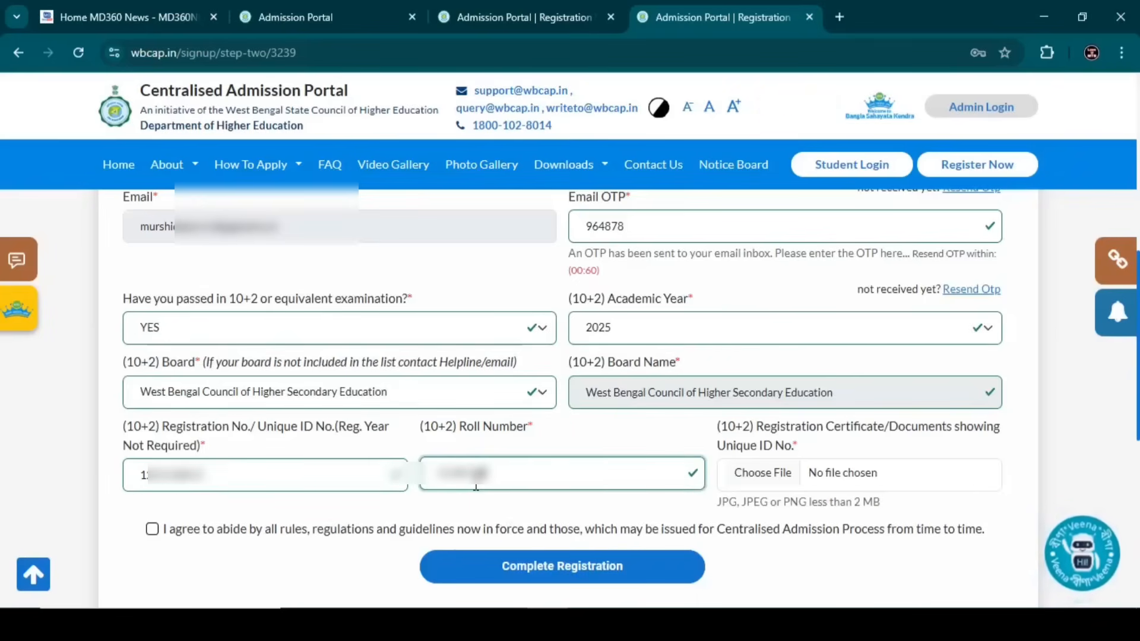
type("123")
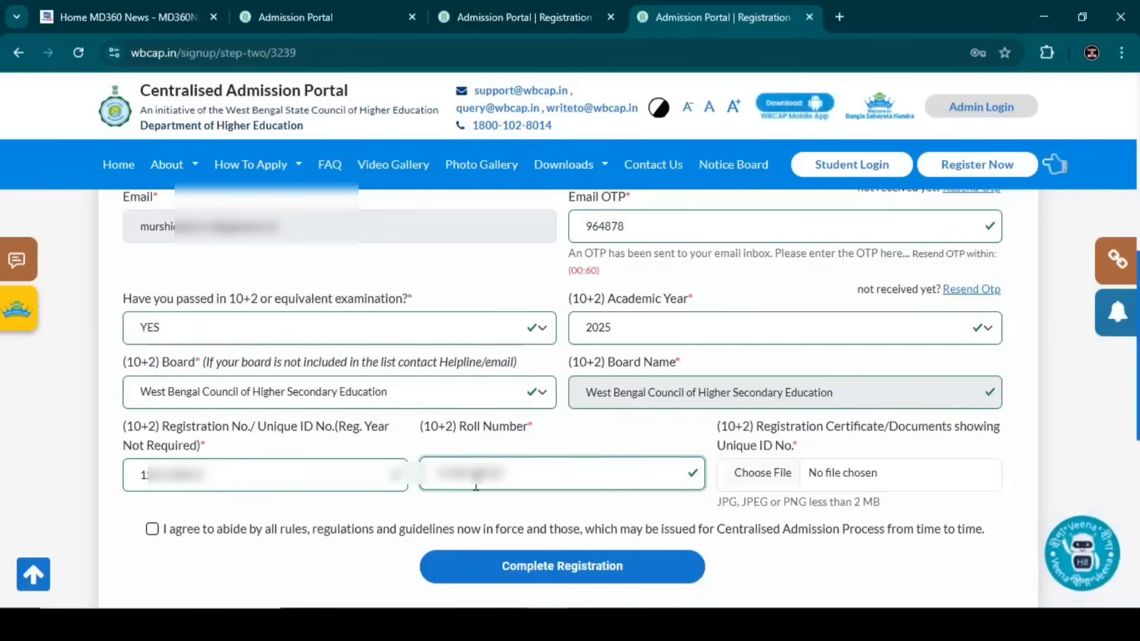
type("12")
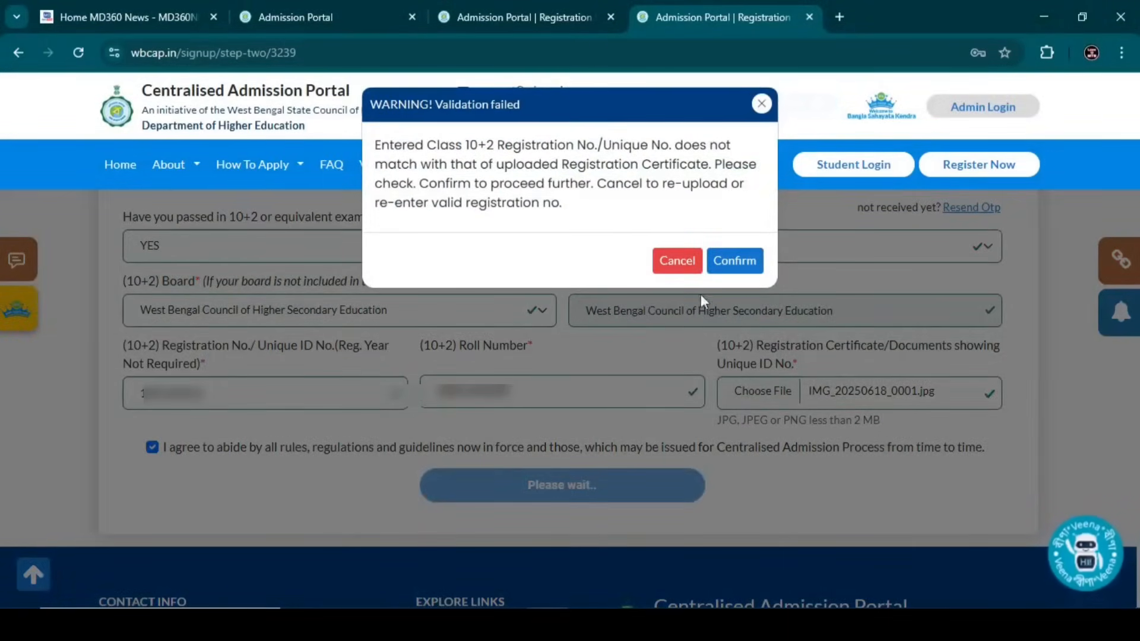
- Confirm past the Validation failed registration-number mismatch warning to complete registration
left_click(729, 275)
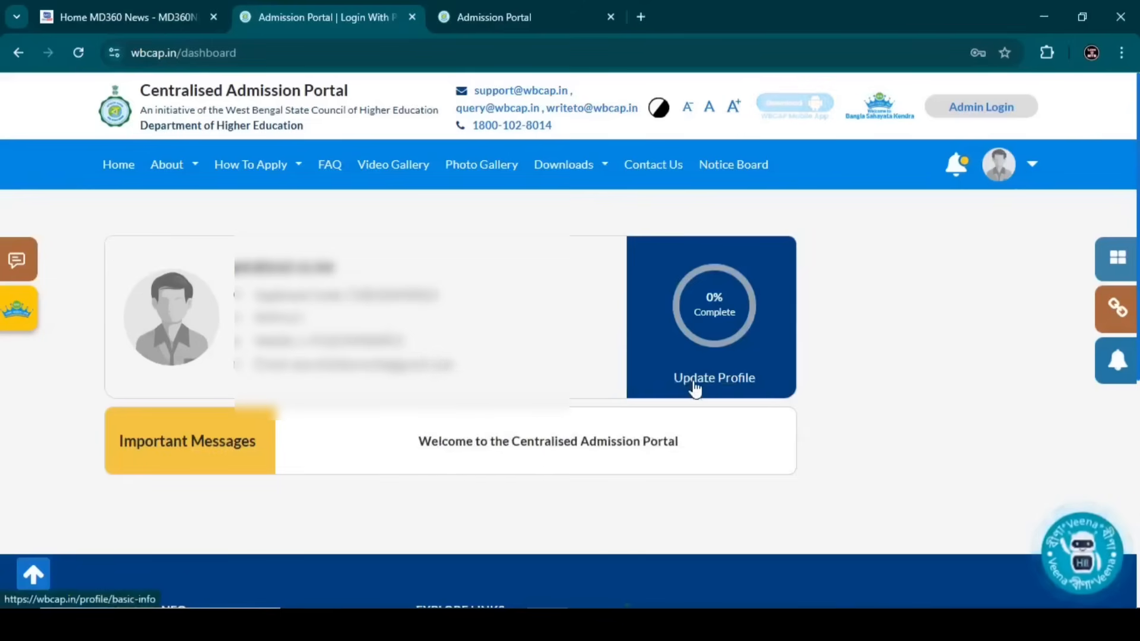
- Open Update Profile from the dashboard and scroll down to the Personal Details section
left_click(694, 385)
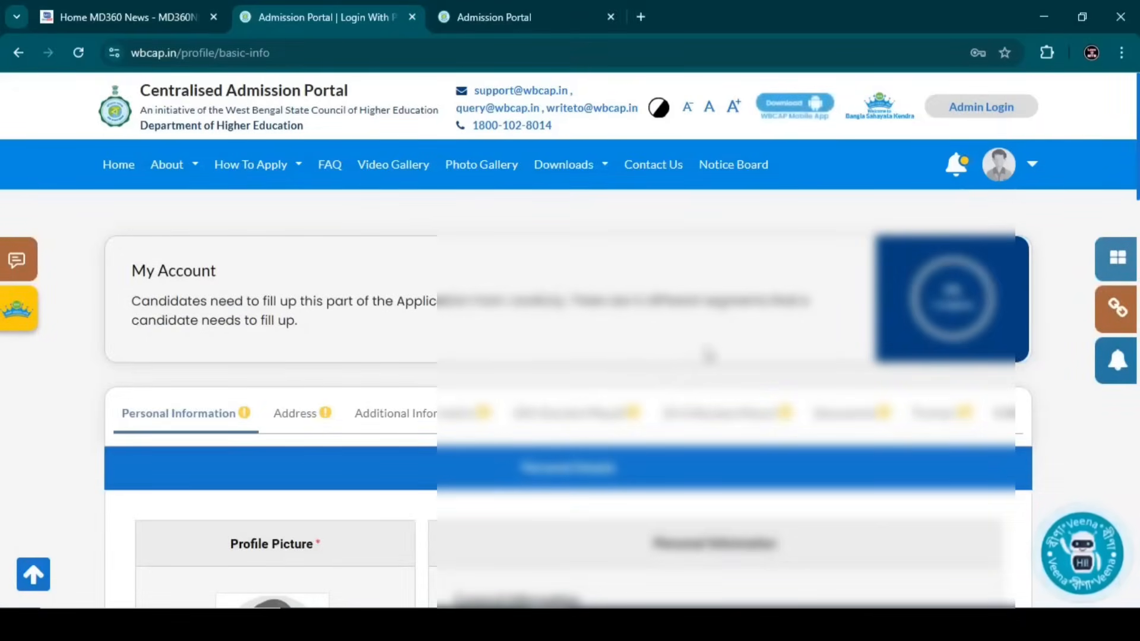
scroll(719, 338, "down", 2)
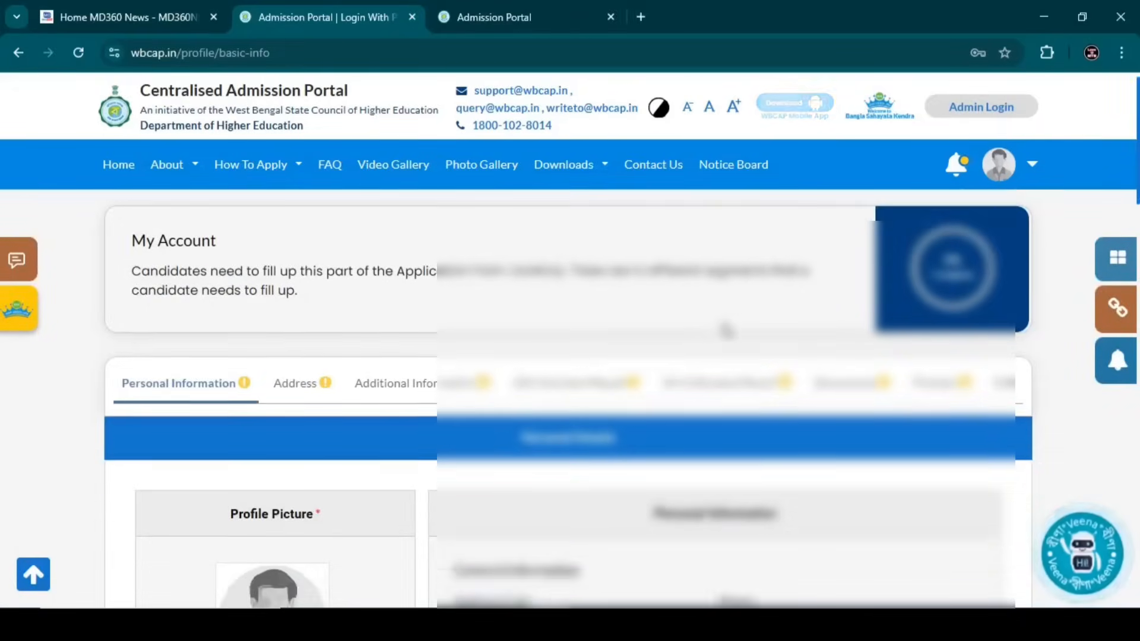
scroll(653, 355, "down", 2)
scroll(559, 392, "down", 2)
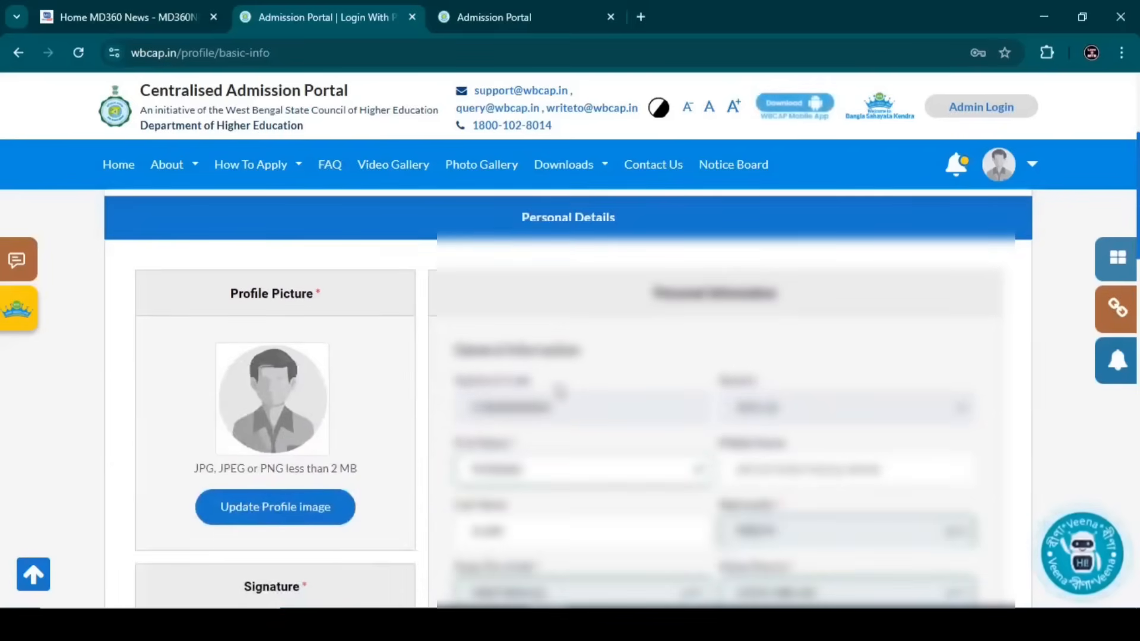
- Upload the blue-background portrait photo from the Desktop folder as profile image and save it
left_click(333, 508)
left_click(421, 361)
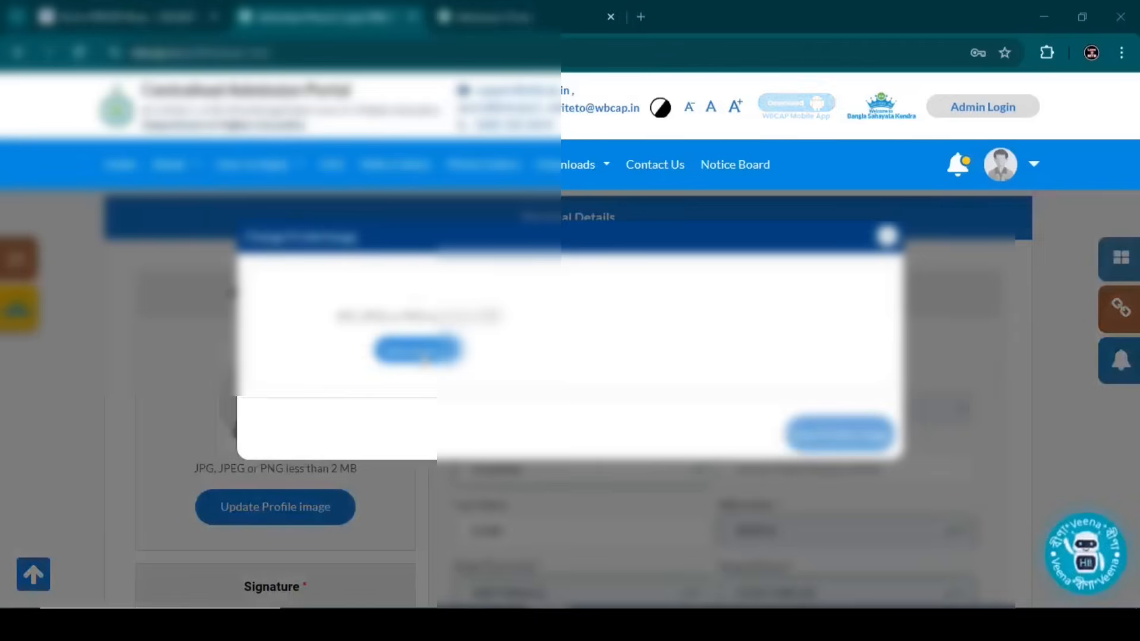
left_click(83, 139)
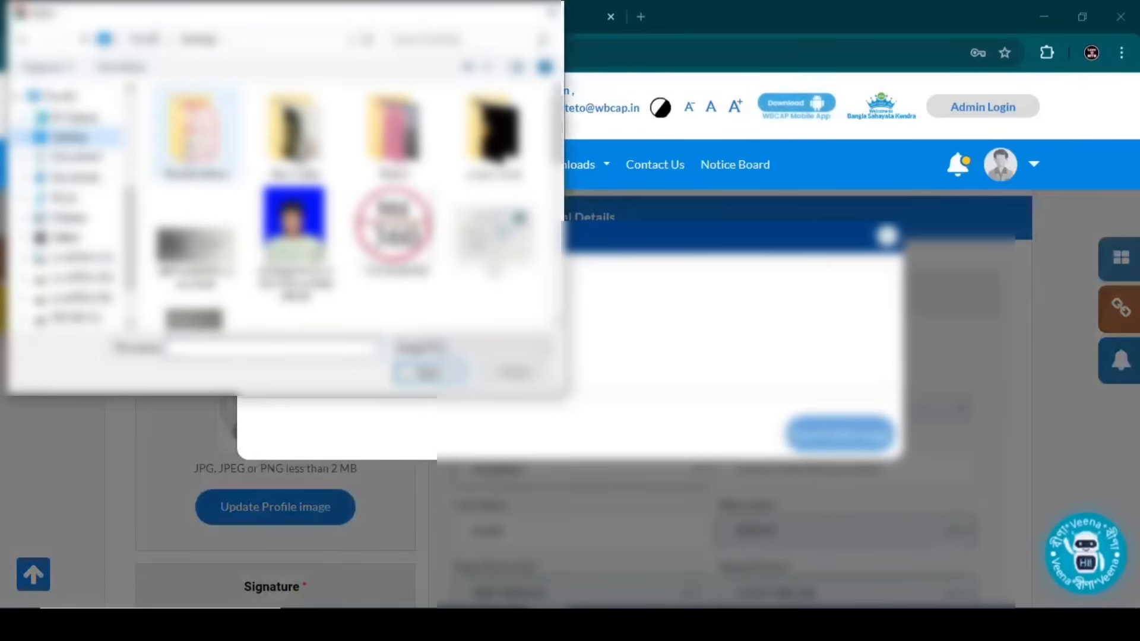
double_click(197, 157)
double_click(196, 143)
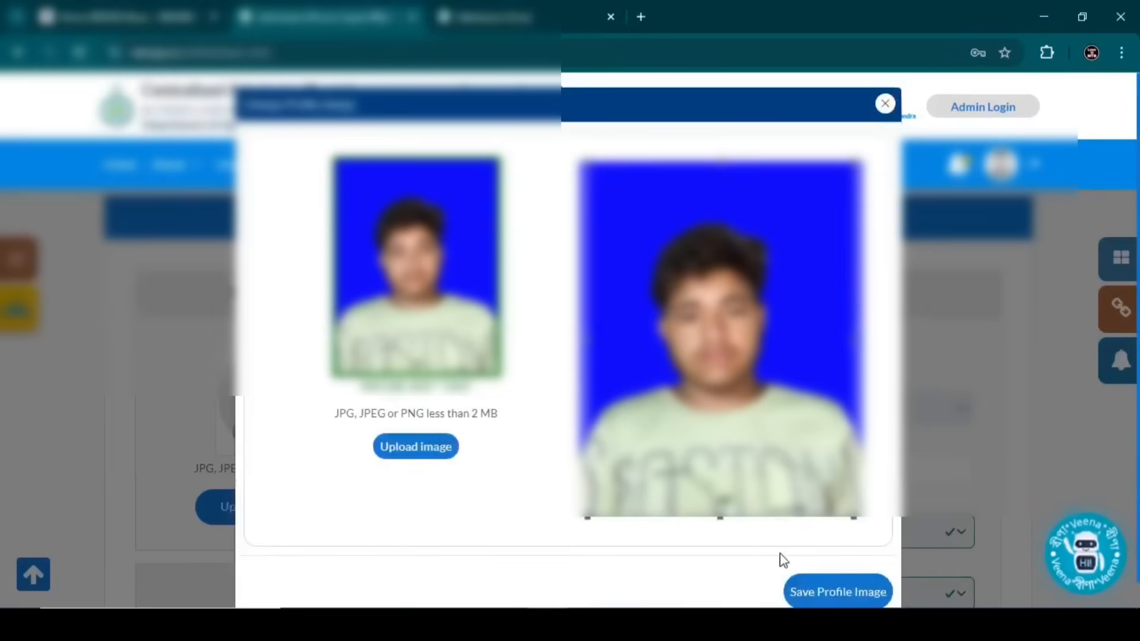
left_click(853, 594)
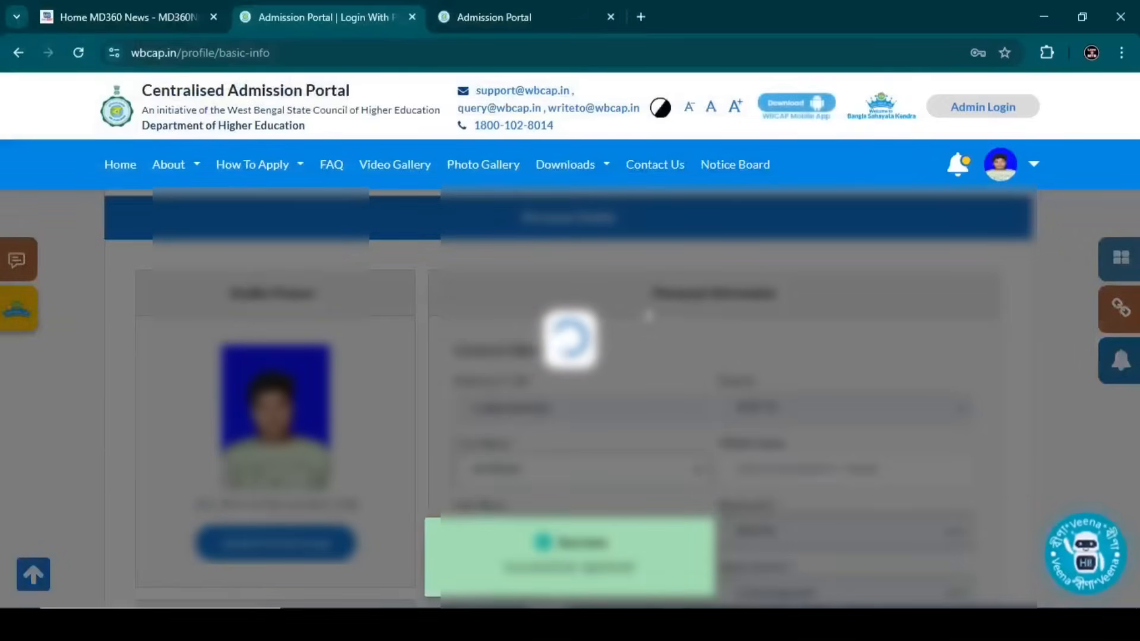
scroll(624, 329, "down", 1)
scroll(623, 330, "down", 3)
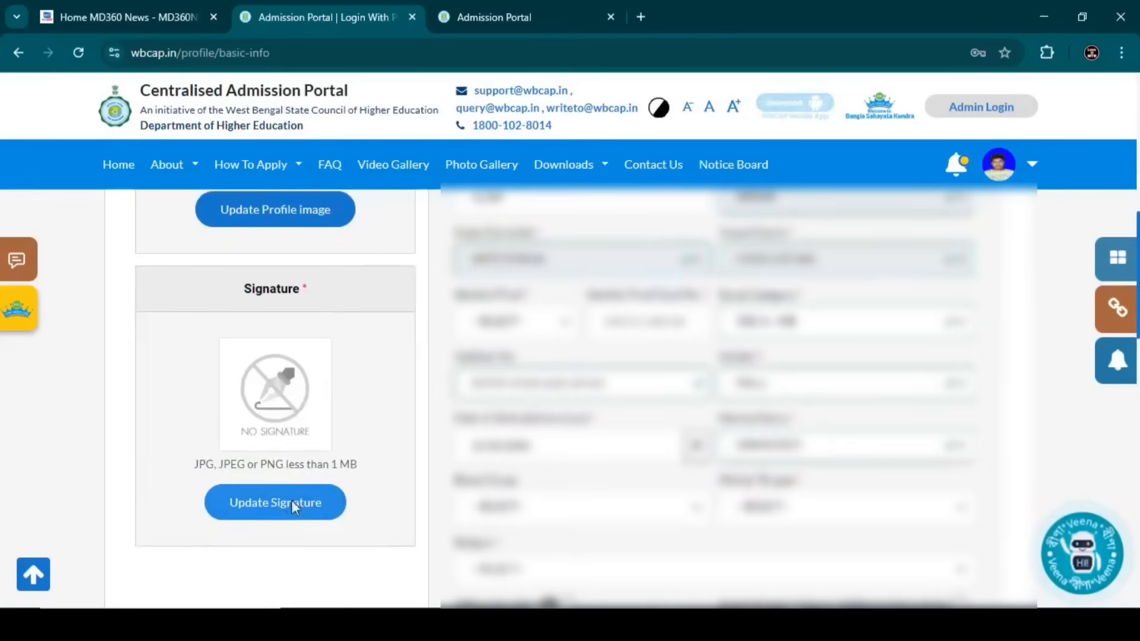
- Upload the handwritten signature image file and save it as the applicant's signature
left_click(291, 502)
left_click(396, 429)
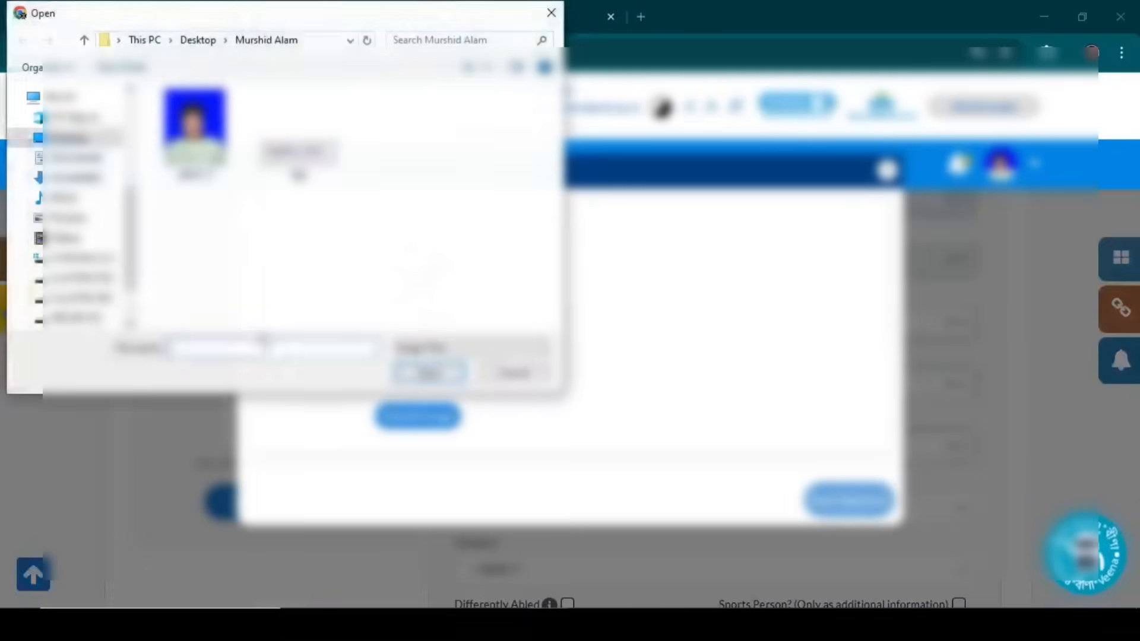
double_click(300, 172)
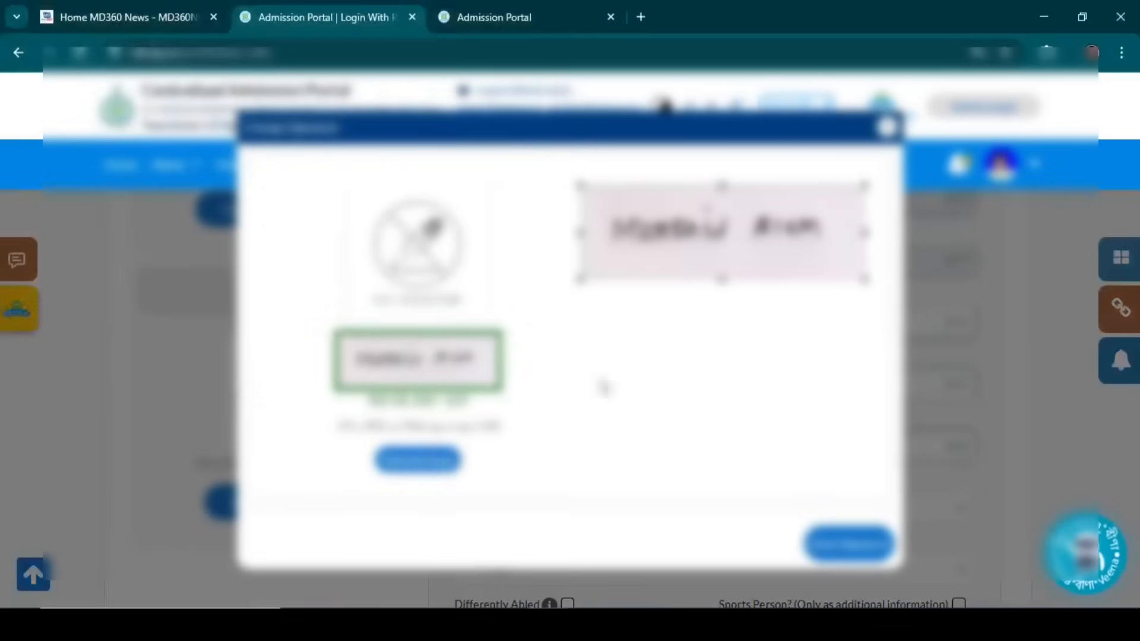
left_click(862, 545)
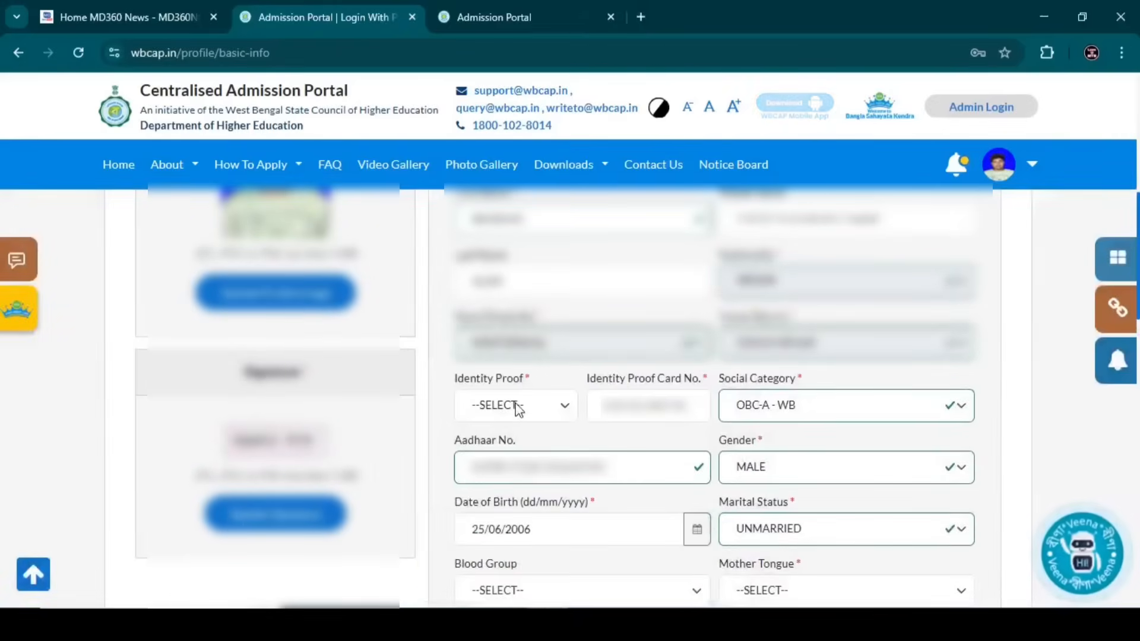
- Select AADHAAR CARD as the identity proof and enter the applicant's Aadhaar card number
left_click(516, 410)
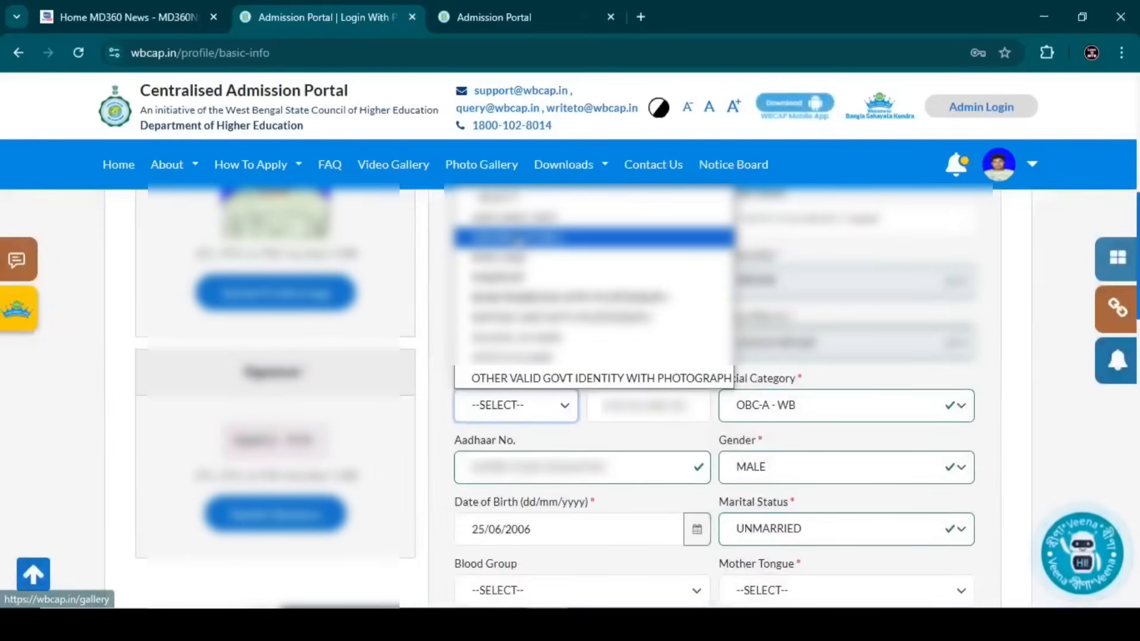
left_click(510, 217)
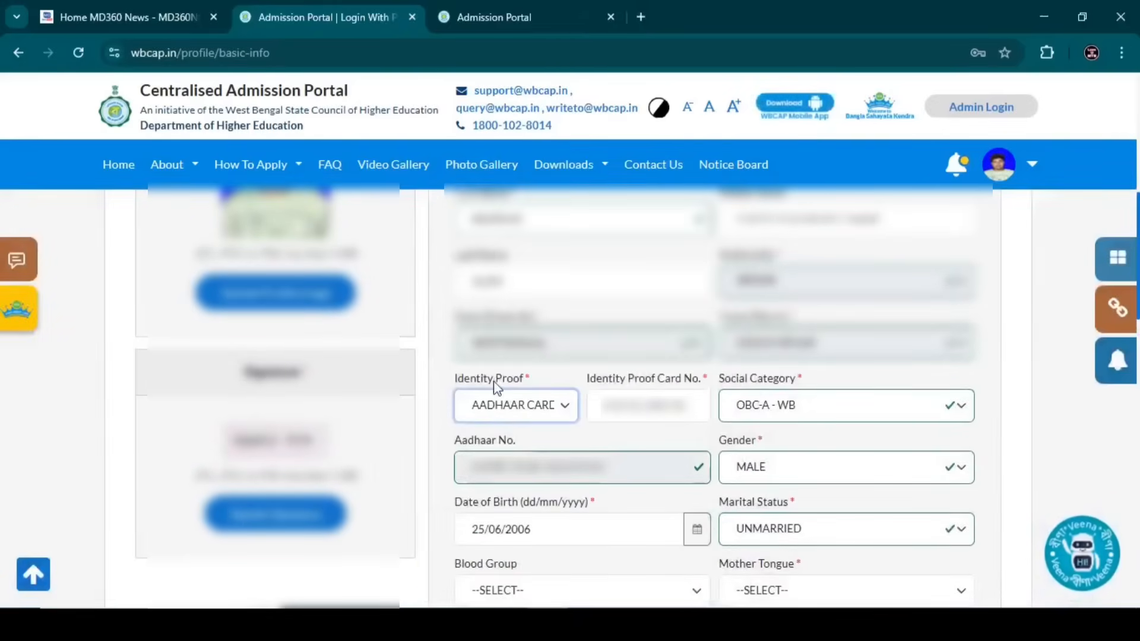
left_click(565, 409)
left_click(553, 219)
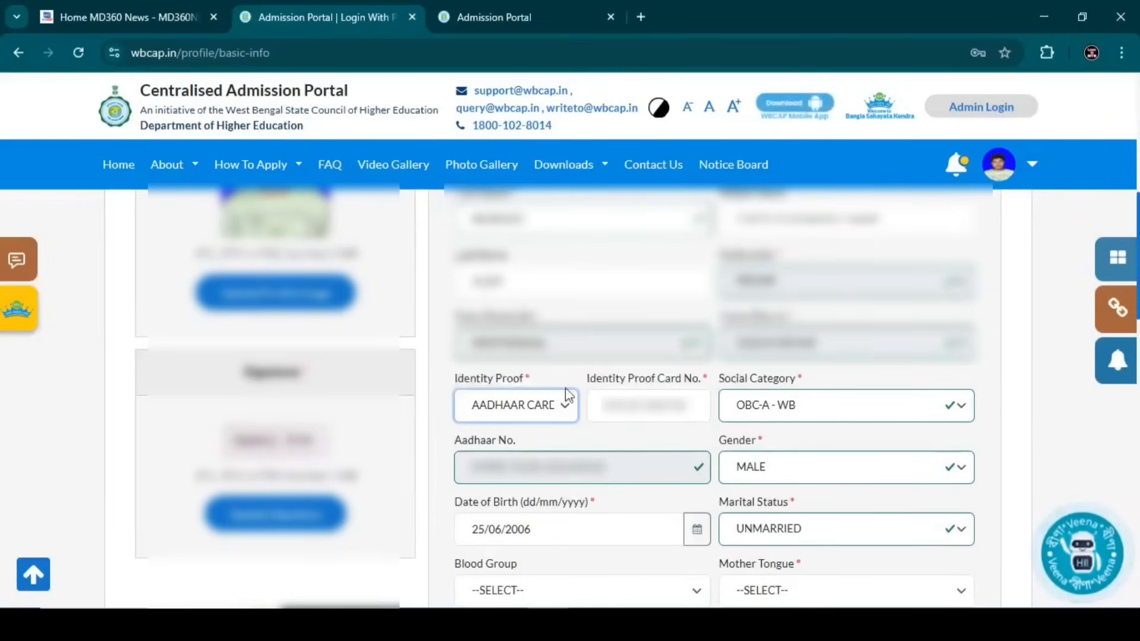
left_click(618, 417)
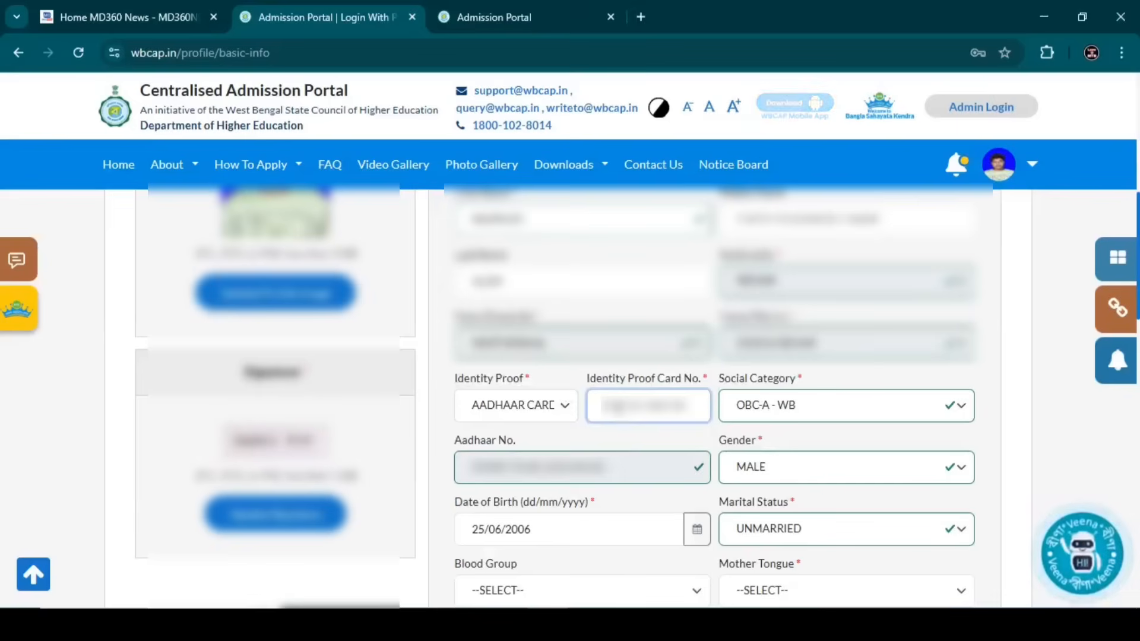
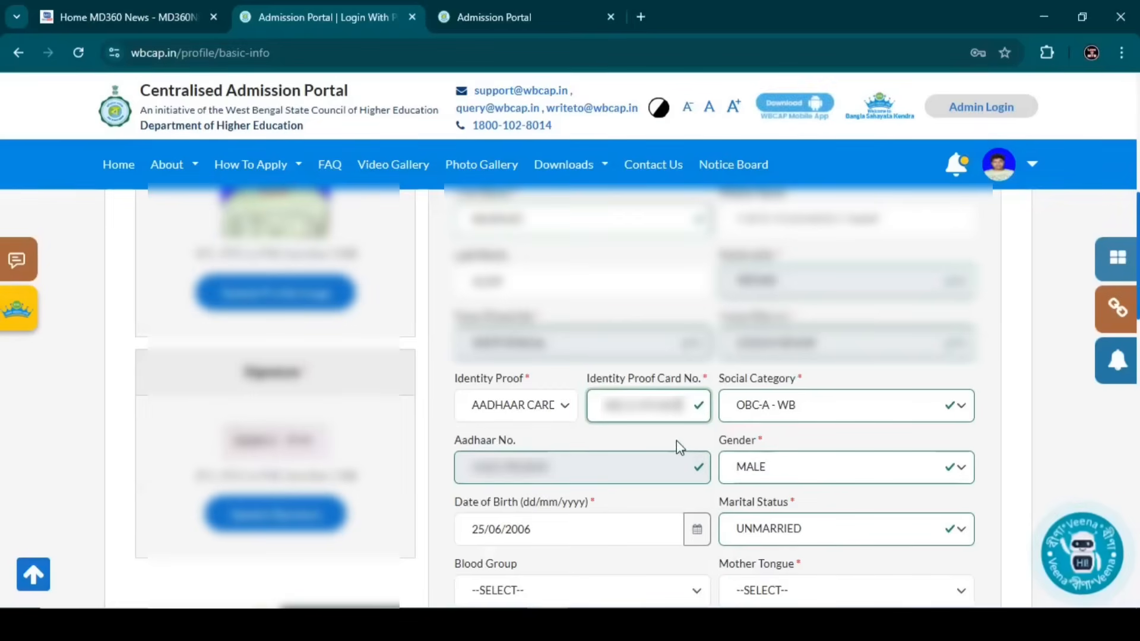
scroll(677, 448, "down", 2)
- Keep marital status UNMARRIED, leave blood group blank, and set mother tongue to BENGALI (BANGLA)
scroll(654, 440, "down", 2)
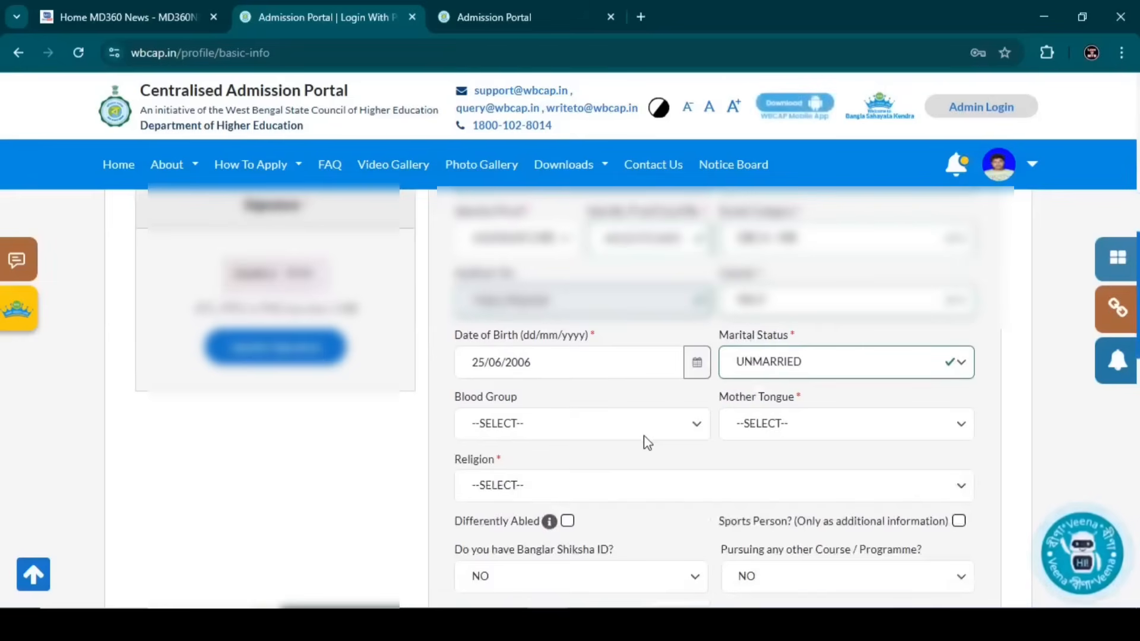
left_click(771, 375)
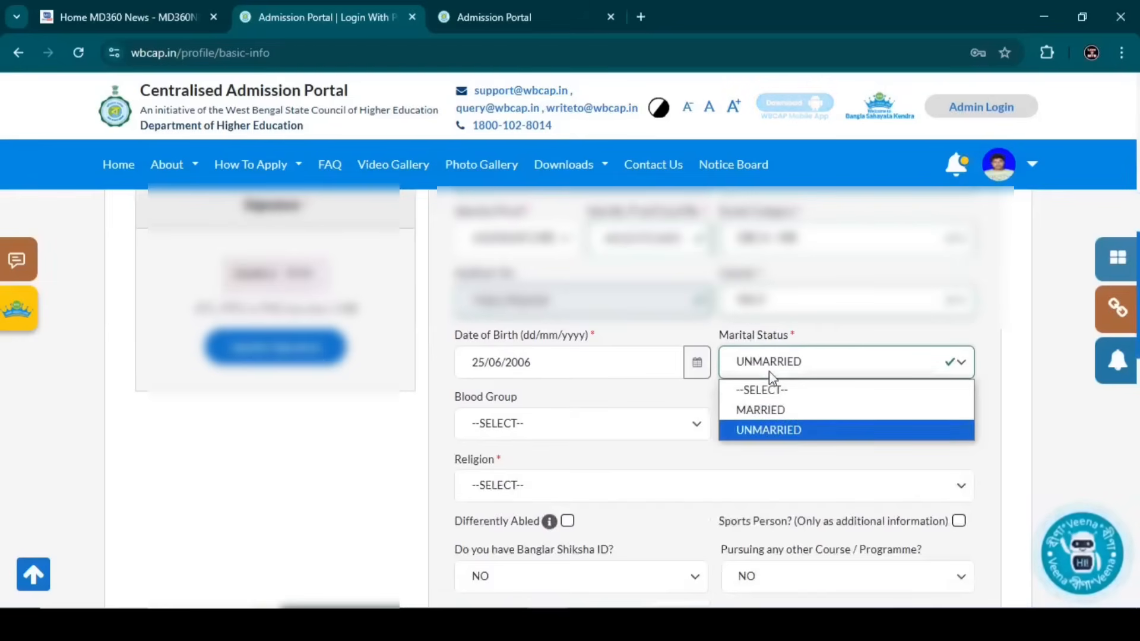
left_click(768, 372)
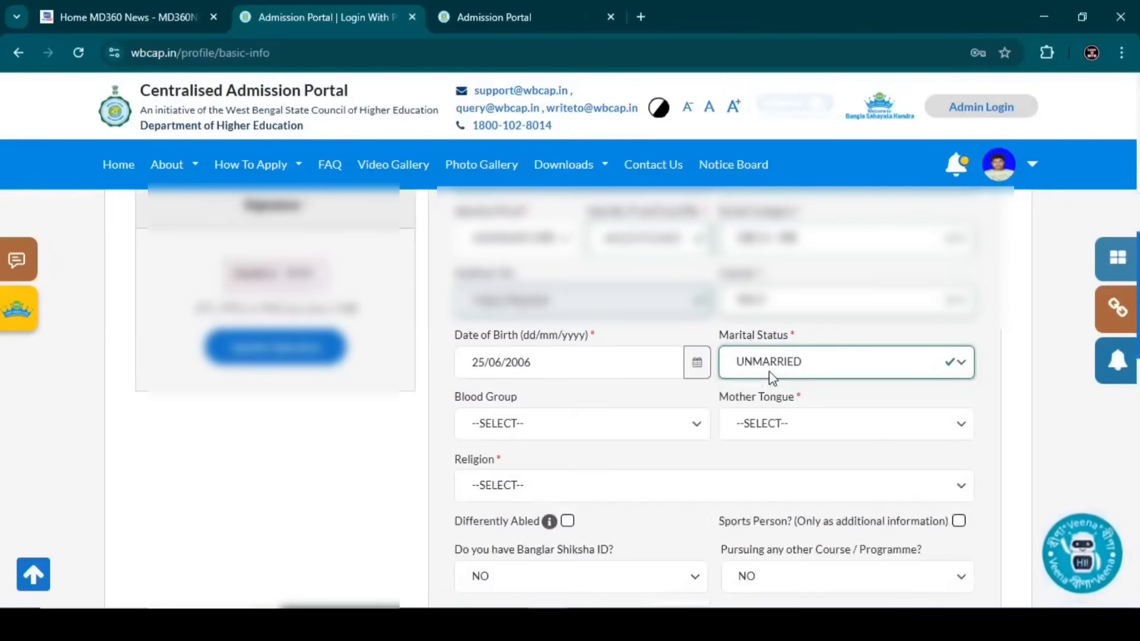
left_click(507, 429)
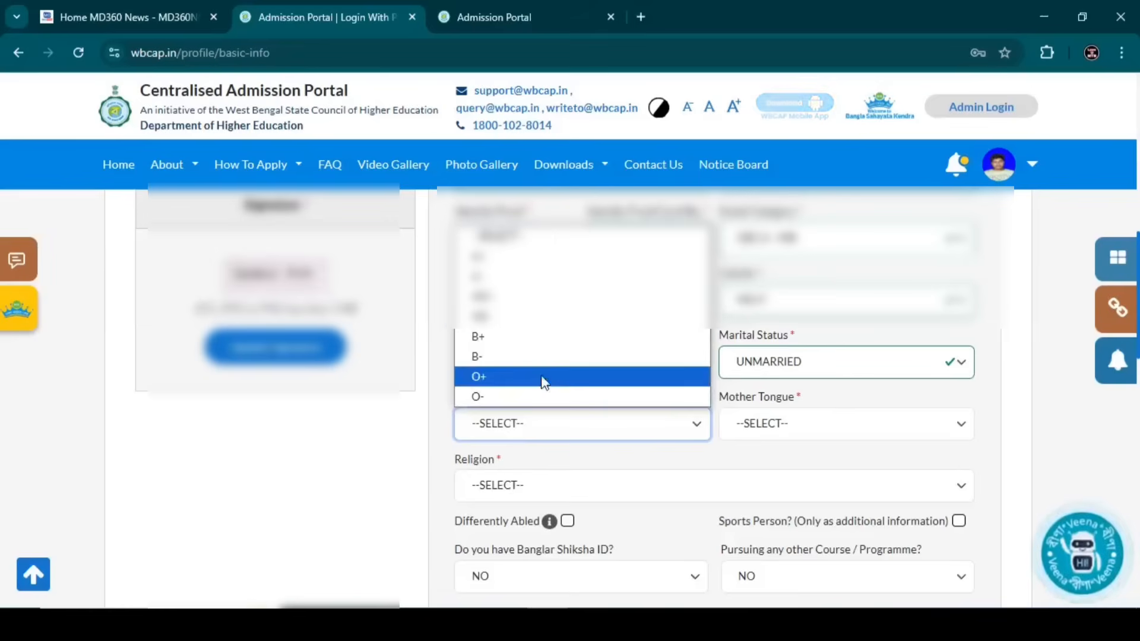
left_click(539, 425)
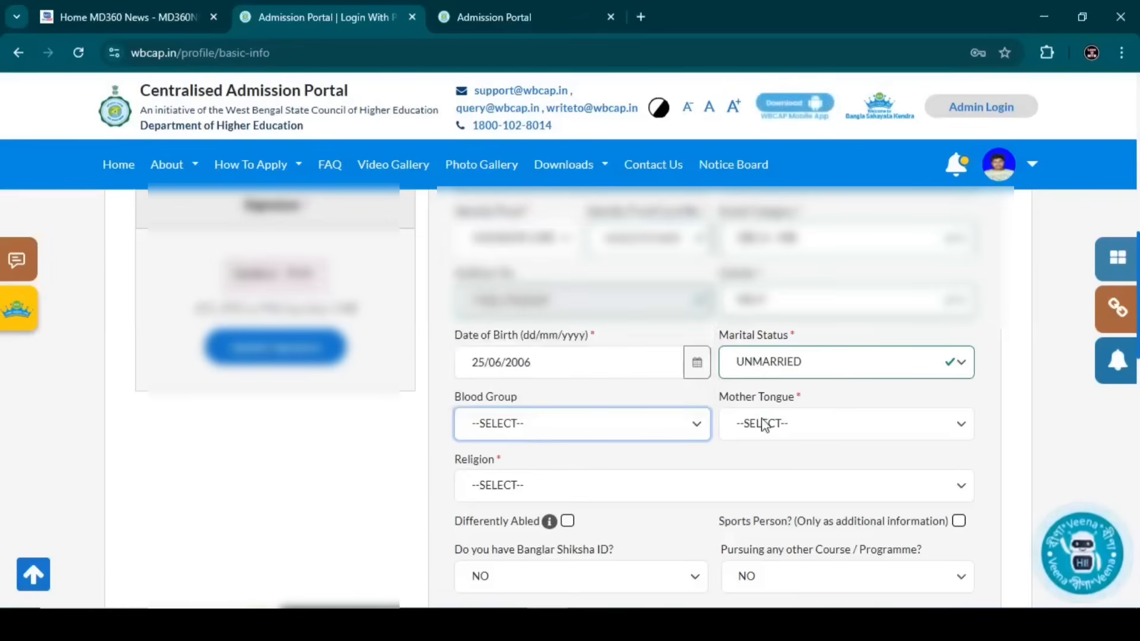
left_click(579, 438)
left_click(790, 436)
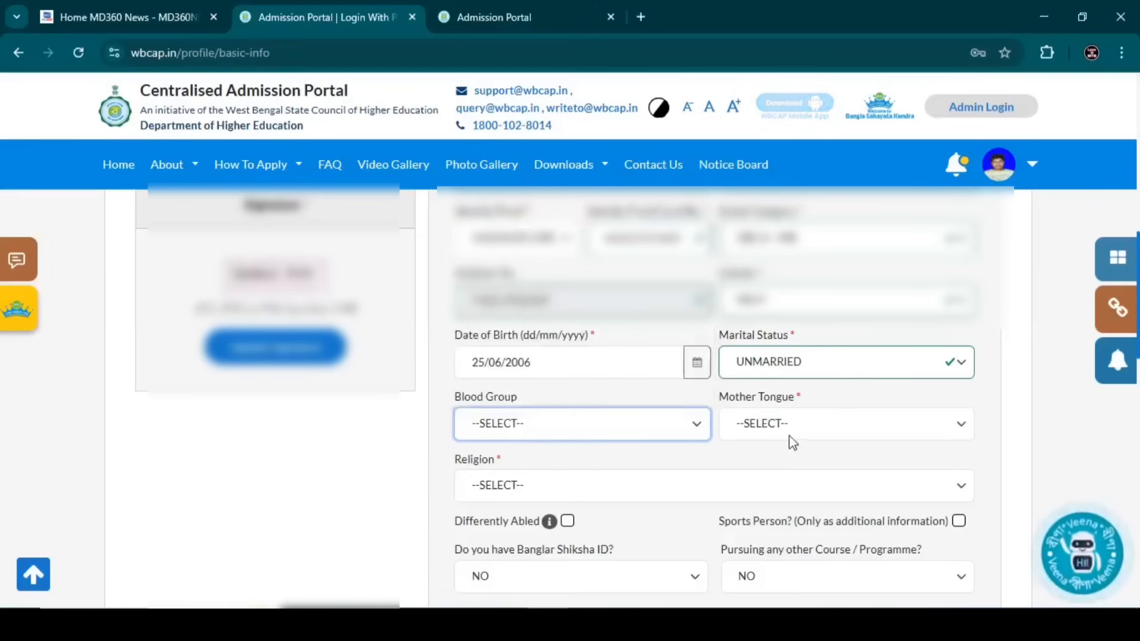
left_click(790, 436)
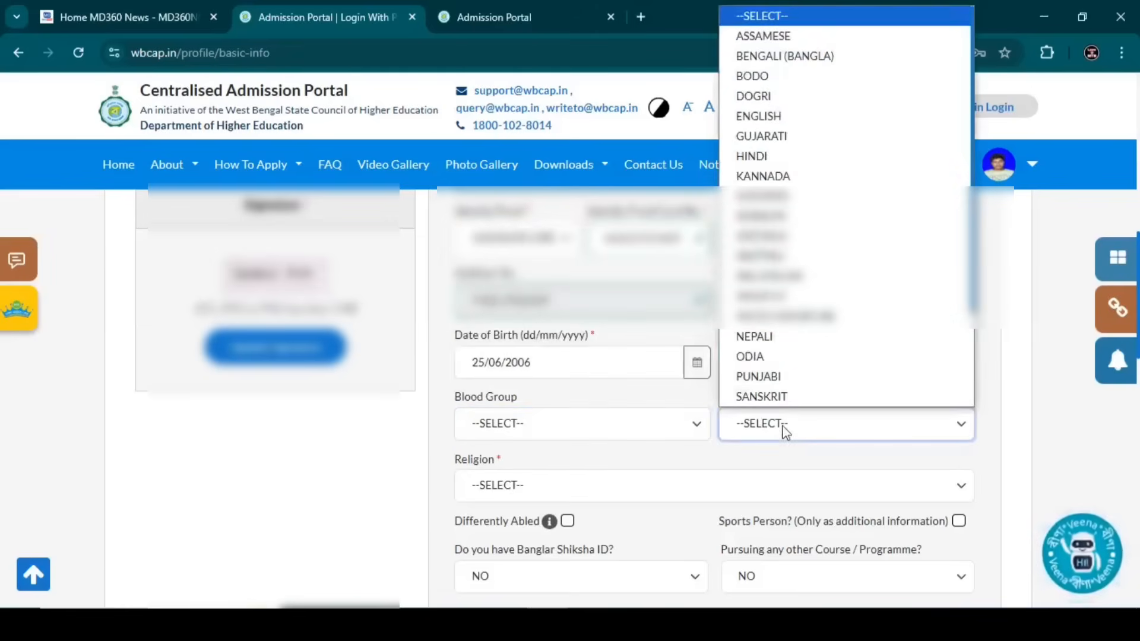
left_click(795, 58)
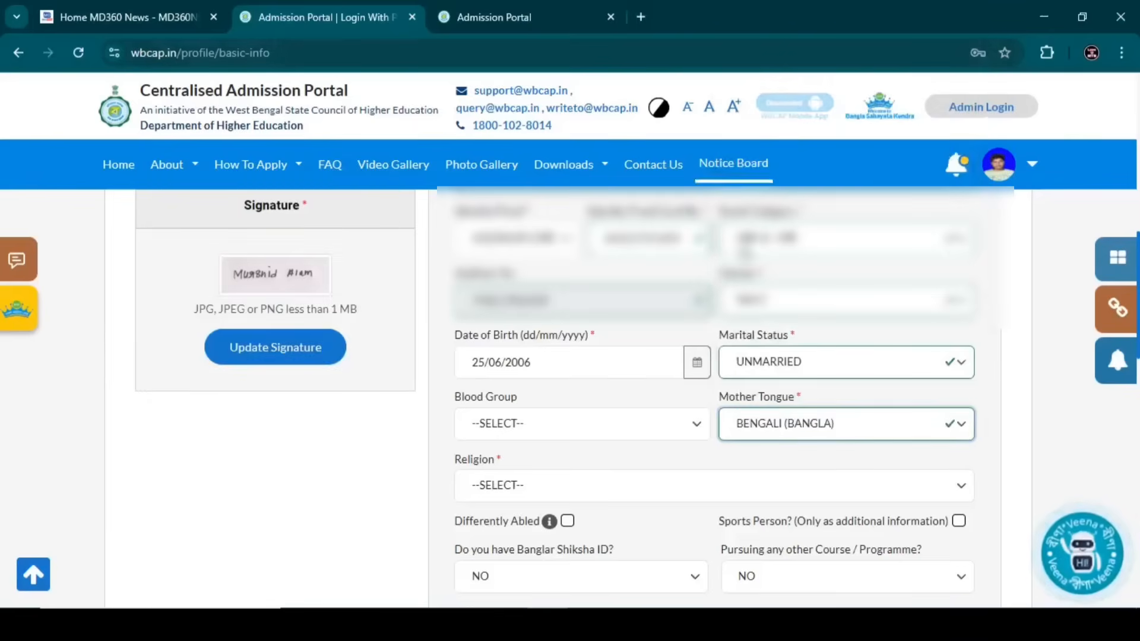
- Set the religion to ISLAM
scroll(675, 425, "down", 1)
left_click(636, 404)
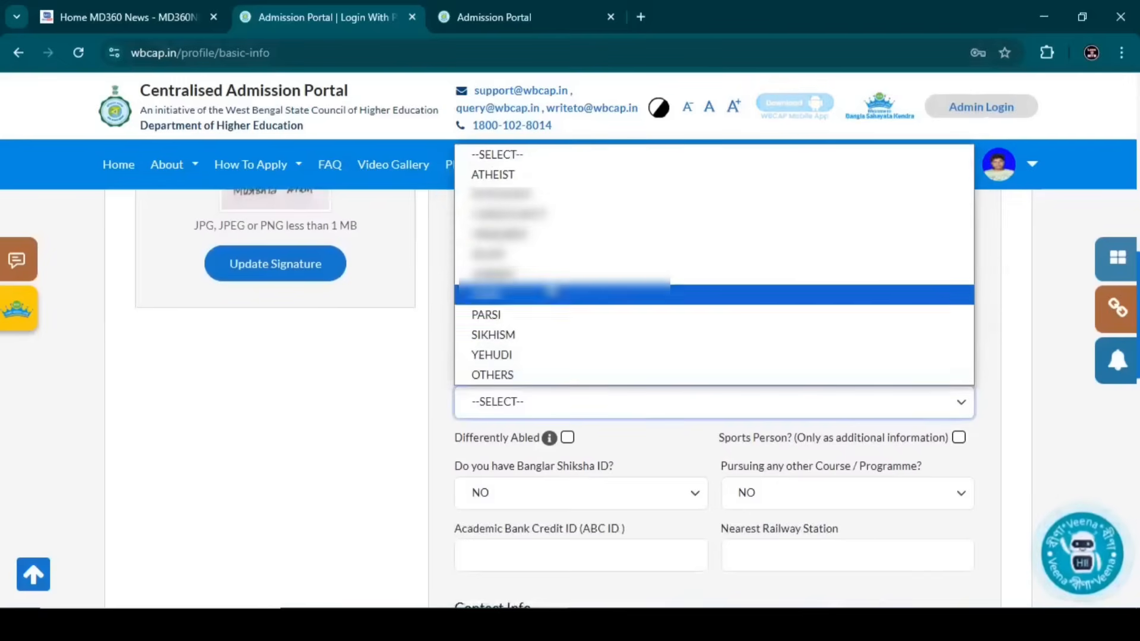
left_click(523, 254)
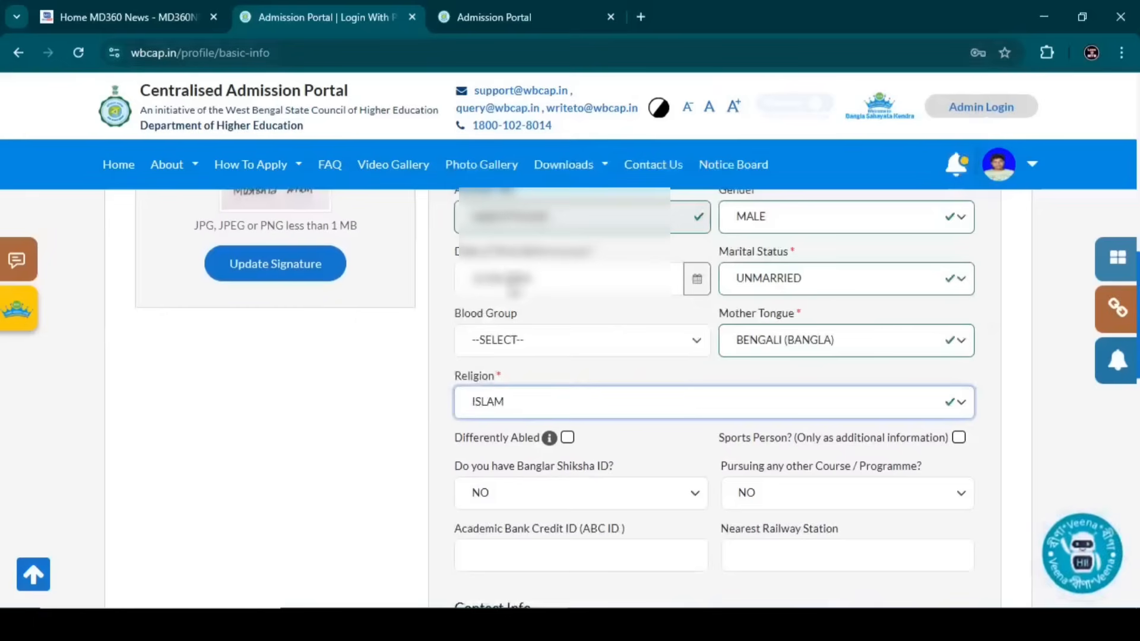
left_click(444, 360)
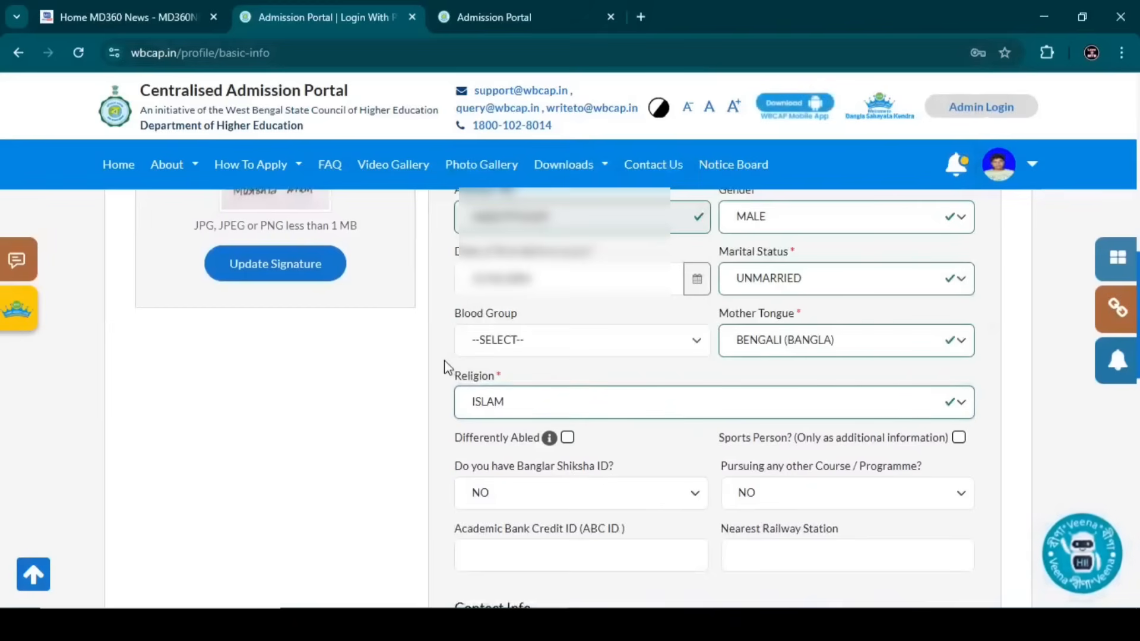
- Check the disability type options, then leave Differently Abled unticked
left_click(568, 438)
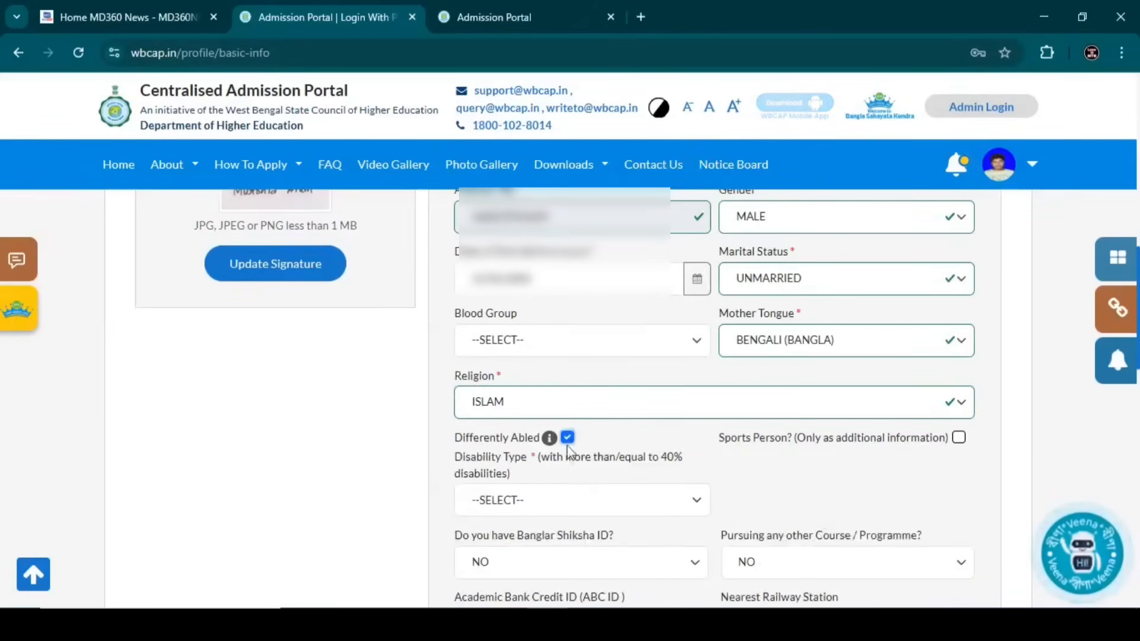
left_click(549, 506)
left_click(549, 504)
left_click(549, 501)
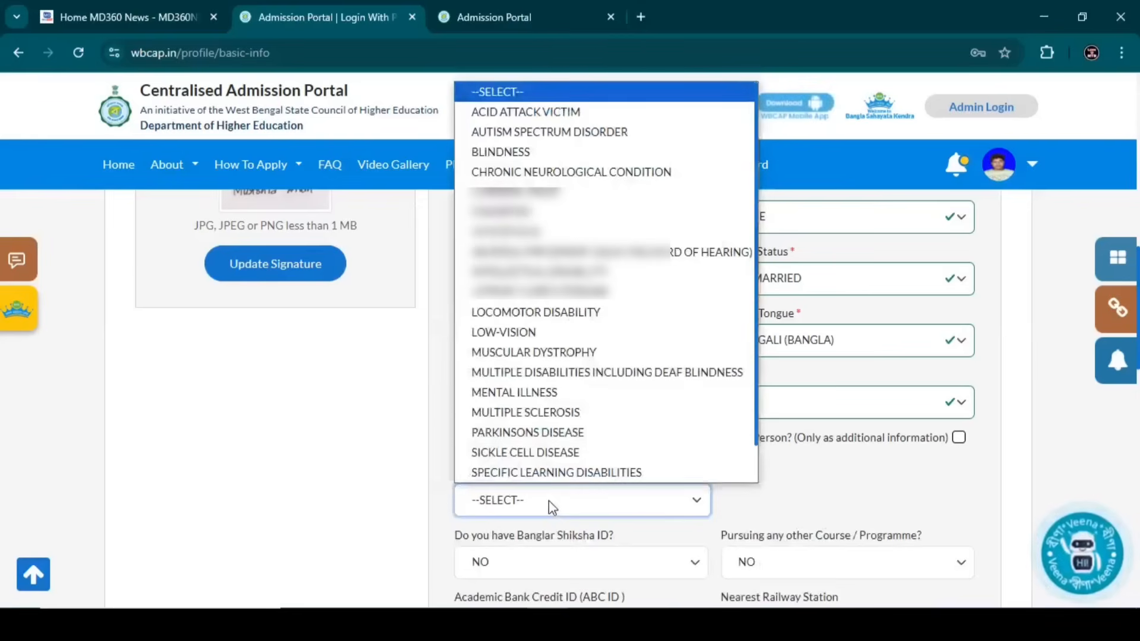
left_click(557, 514)
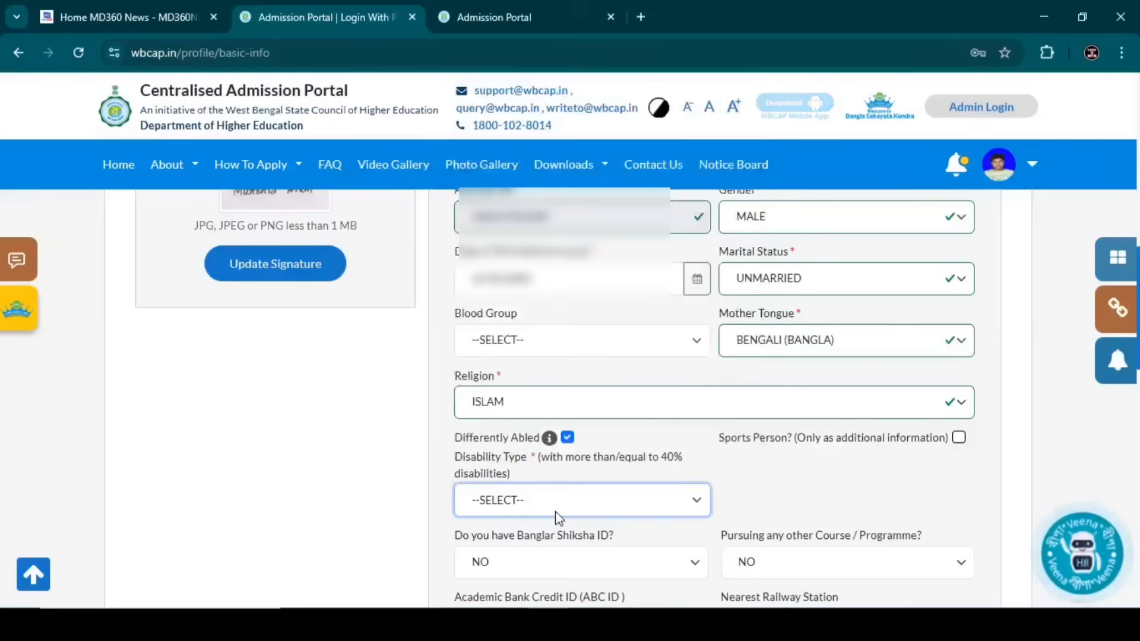
left_click(567, 439)
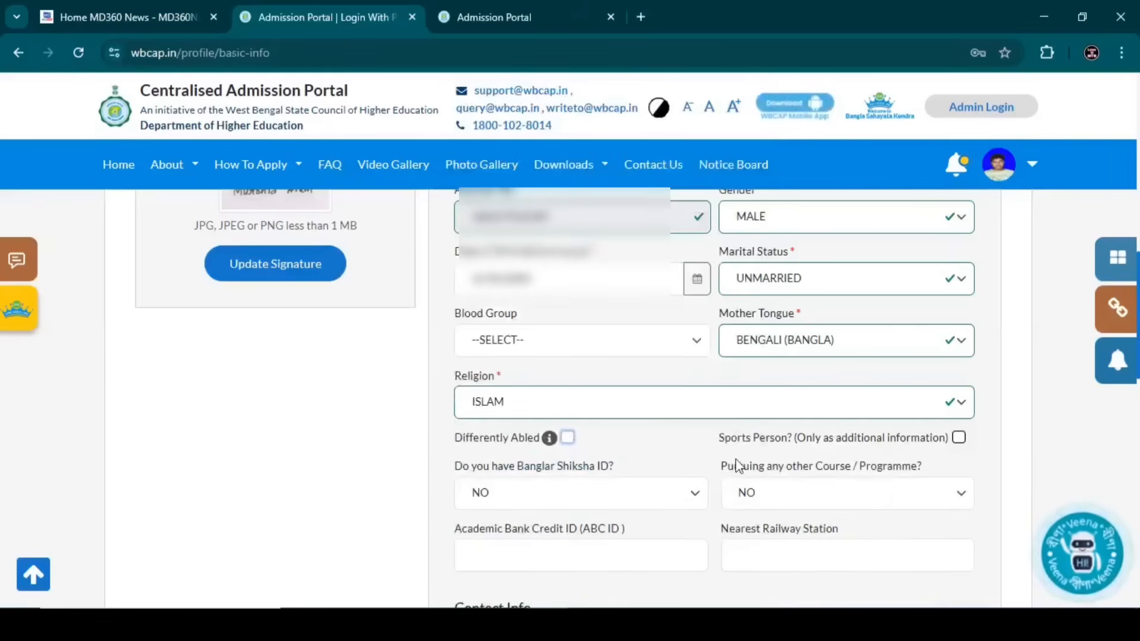
- Check the sports discipline options, then leave Sports Person unticked
left_click(959, 439)
left_click(774, 498)
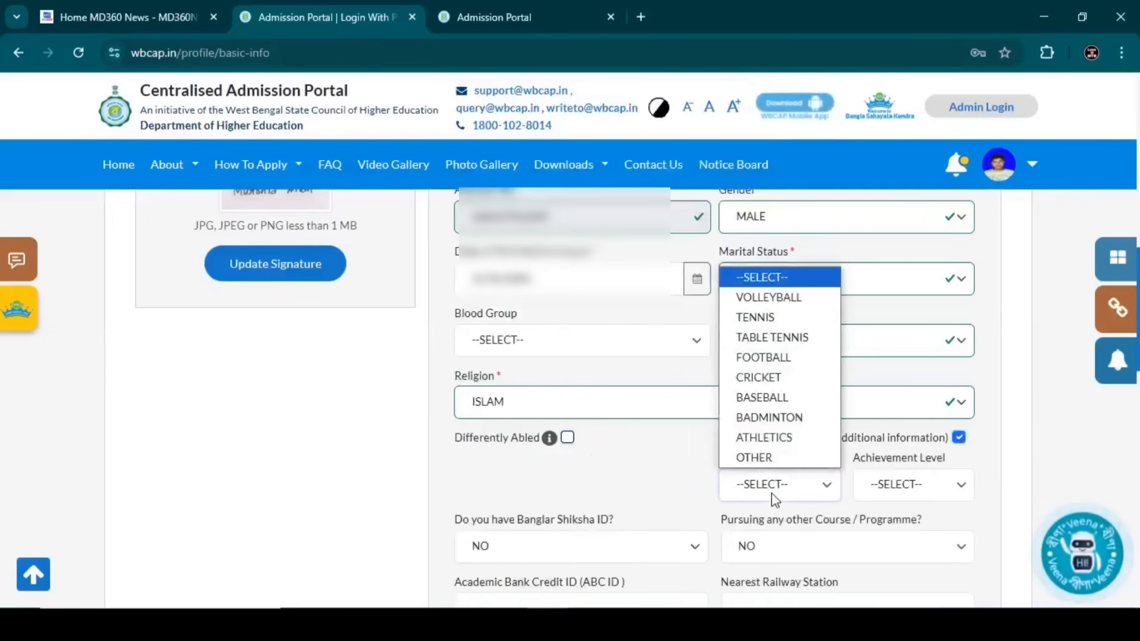
left_click(774, 496)
left_click(959, 438)
scroll(958, 436, "down", 2)
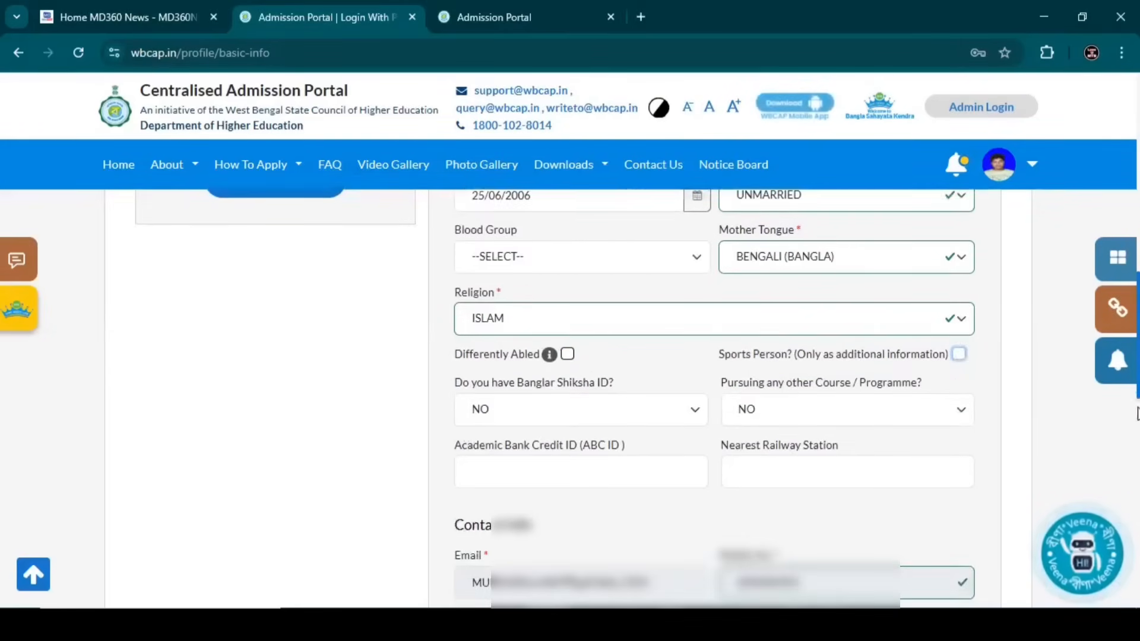
scroll(965, 434, "down", 1)
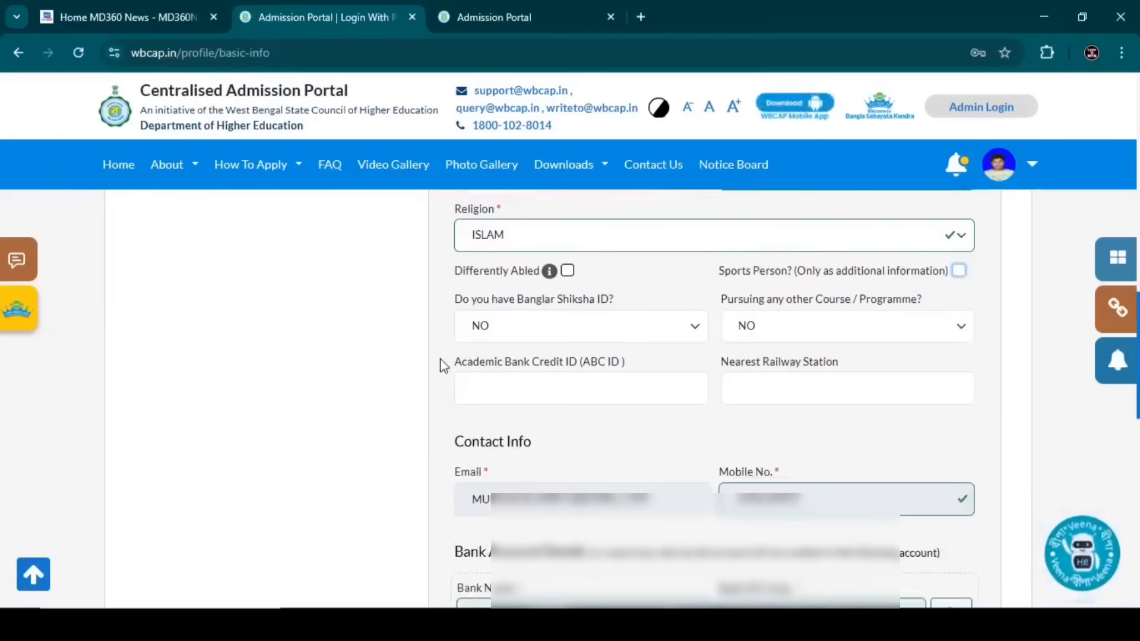
- Answer NO for Banglar Shiksha ID and leave the ABC ID blank
left_click(491, 333)
left_click(484, 376)
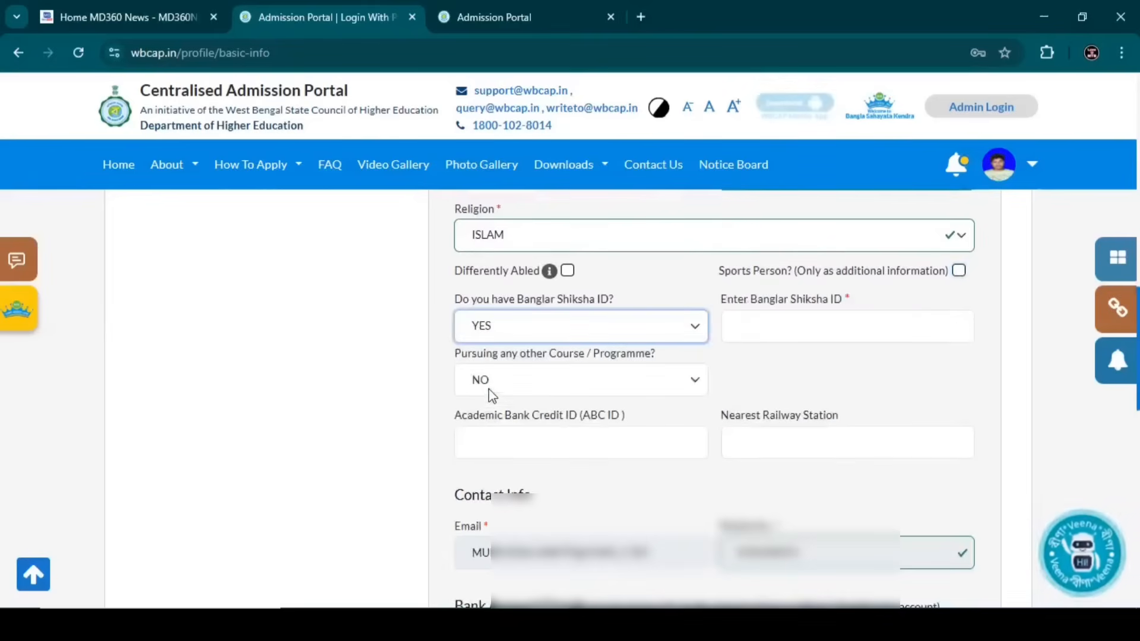
left_click(748, 329)
left_click(594, 329)
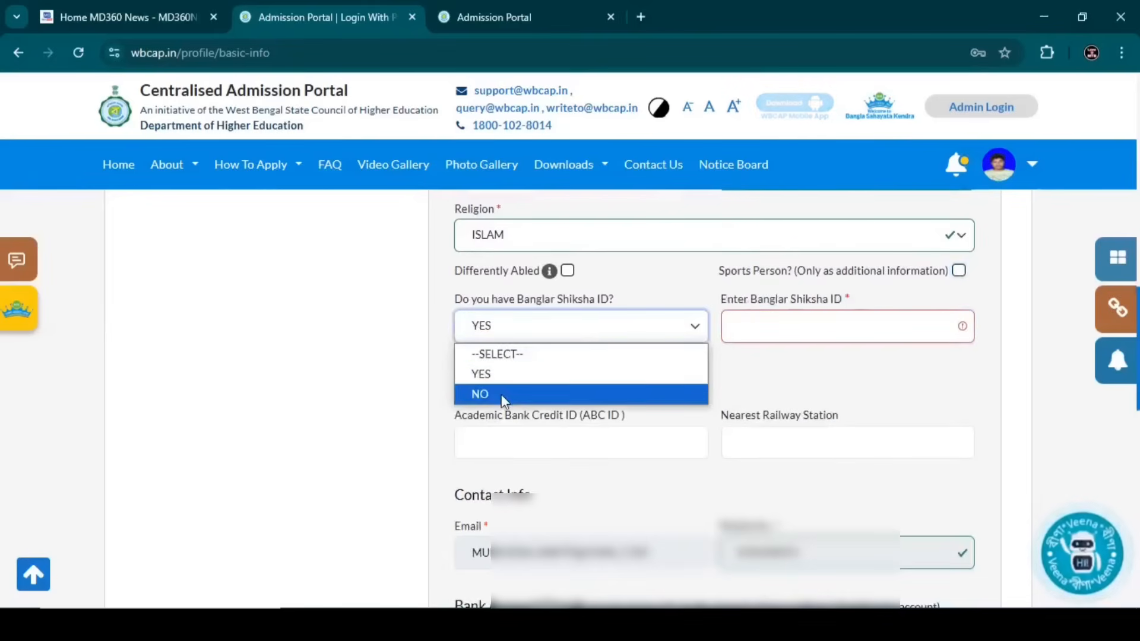
left_click(502, 394)
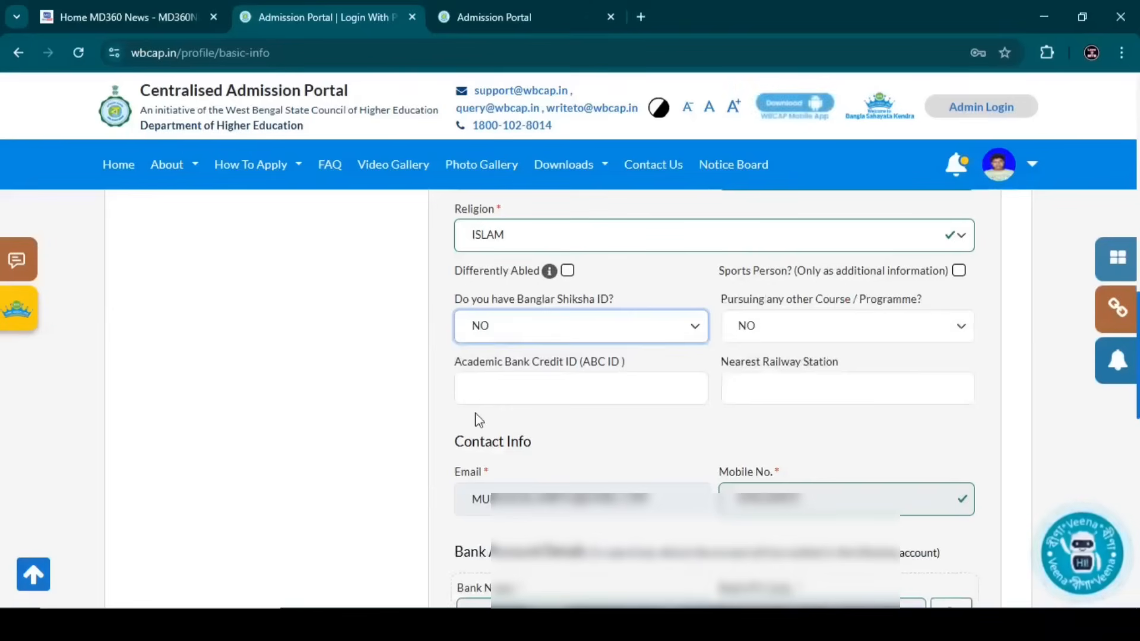
left_click_drag(479, 421, 466, 439)
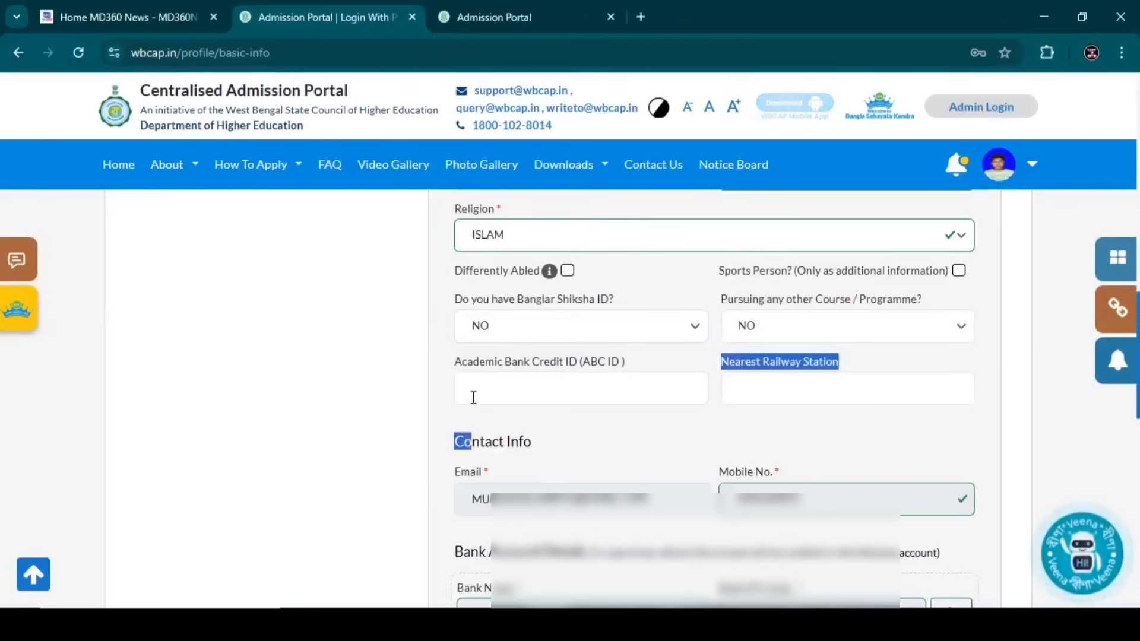
left_click(473, 395)
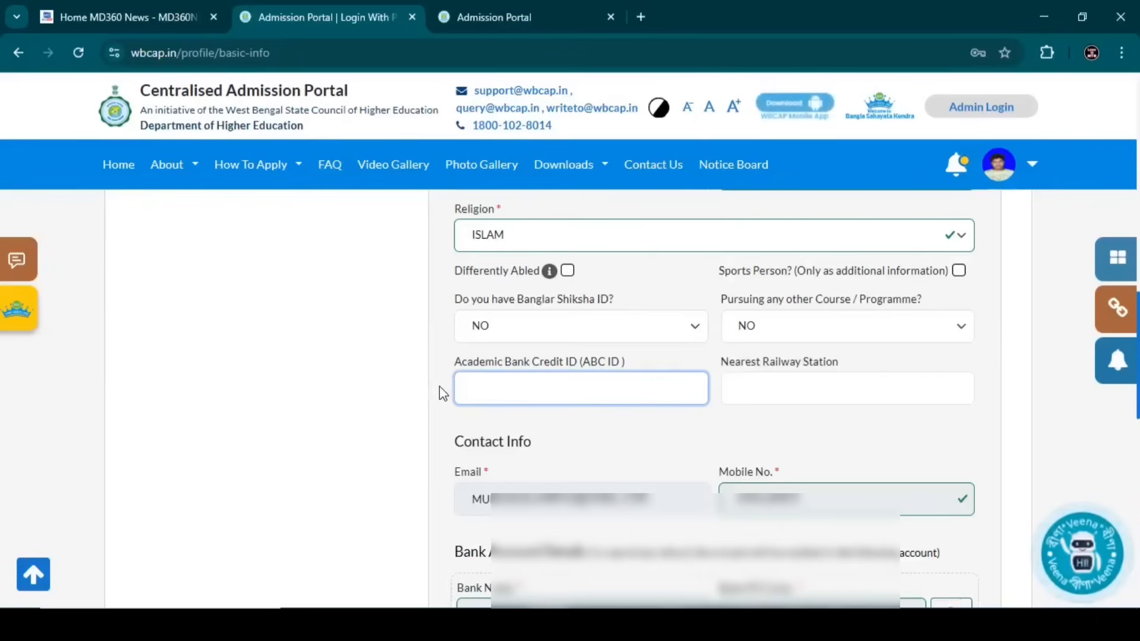
left_click(442, 398)
left_click_drag(453, 362, 603, 361)
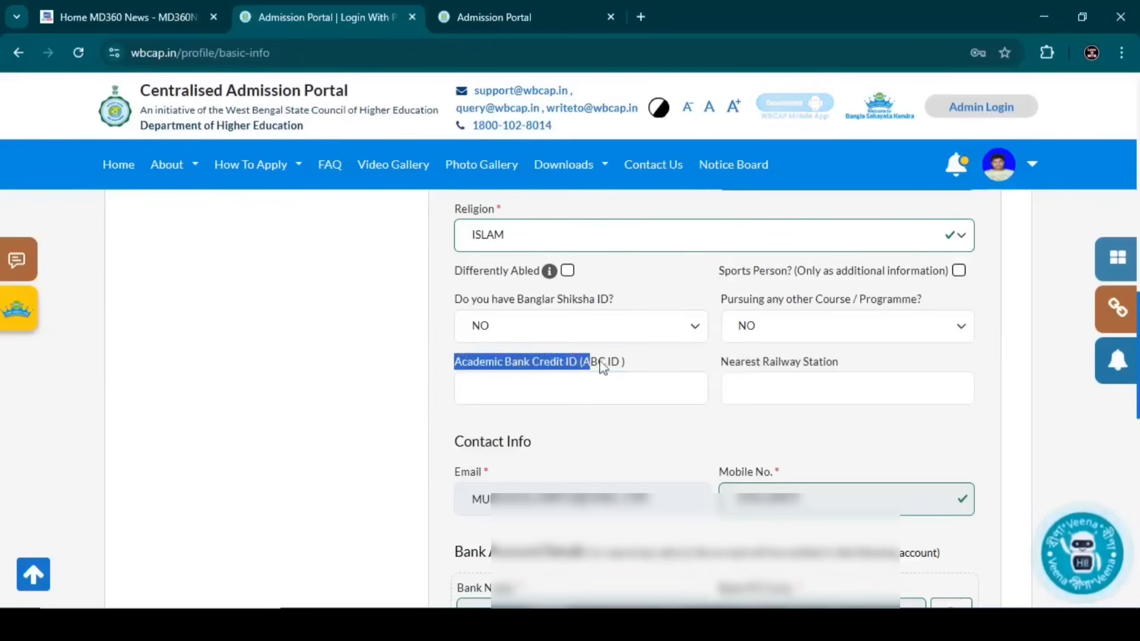
- Enter 'MATHABHANGA RAILWAYSTATION' as the nearest railway station
left_click(753, 387)
type("MATHABHANGA")
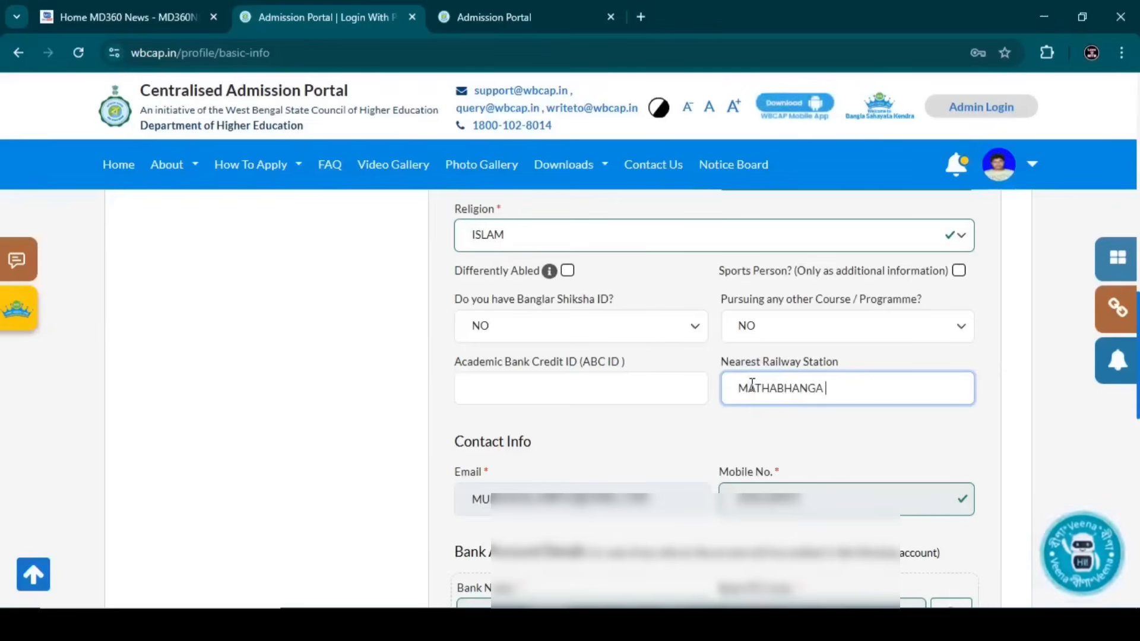
type(" RA")
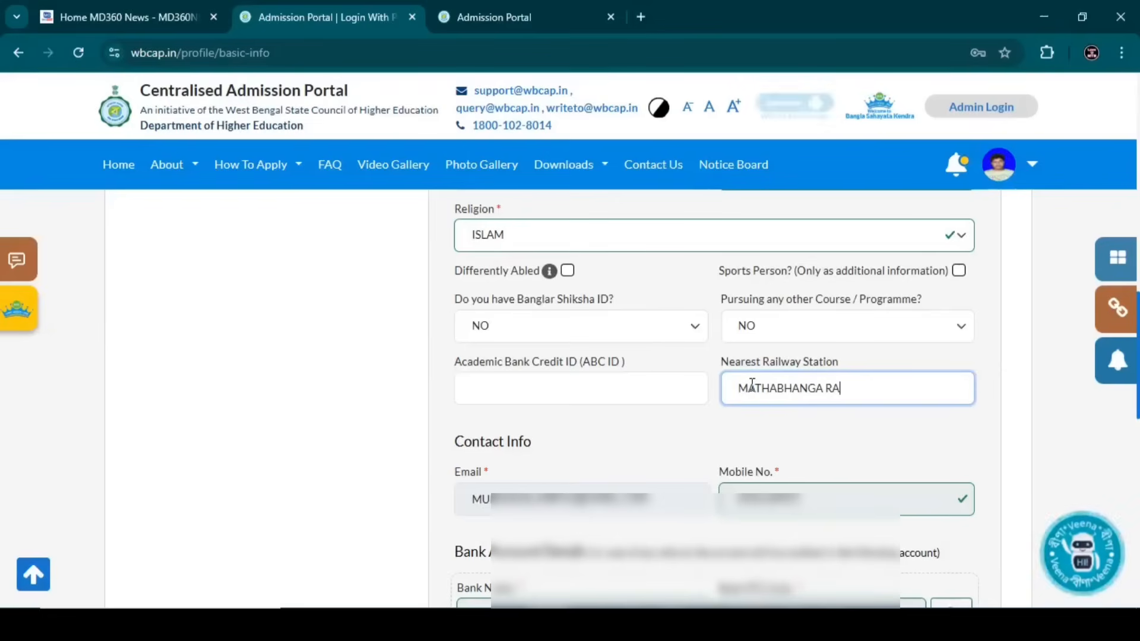
type("ILWAY")
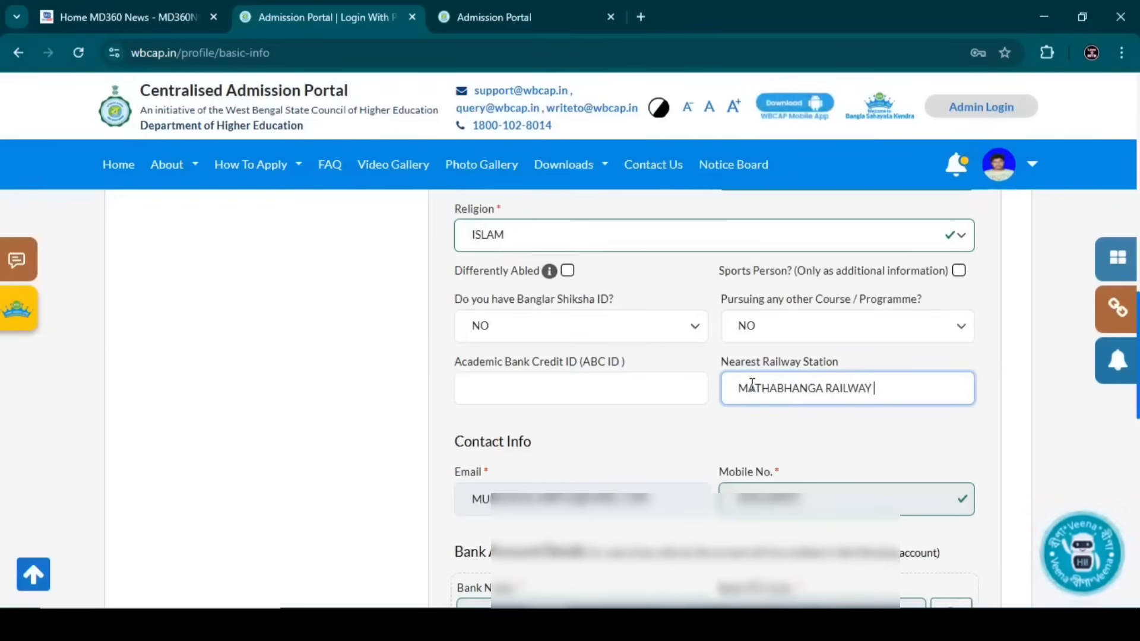
type("STA")
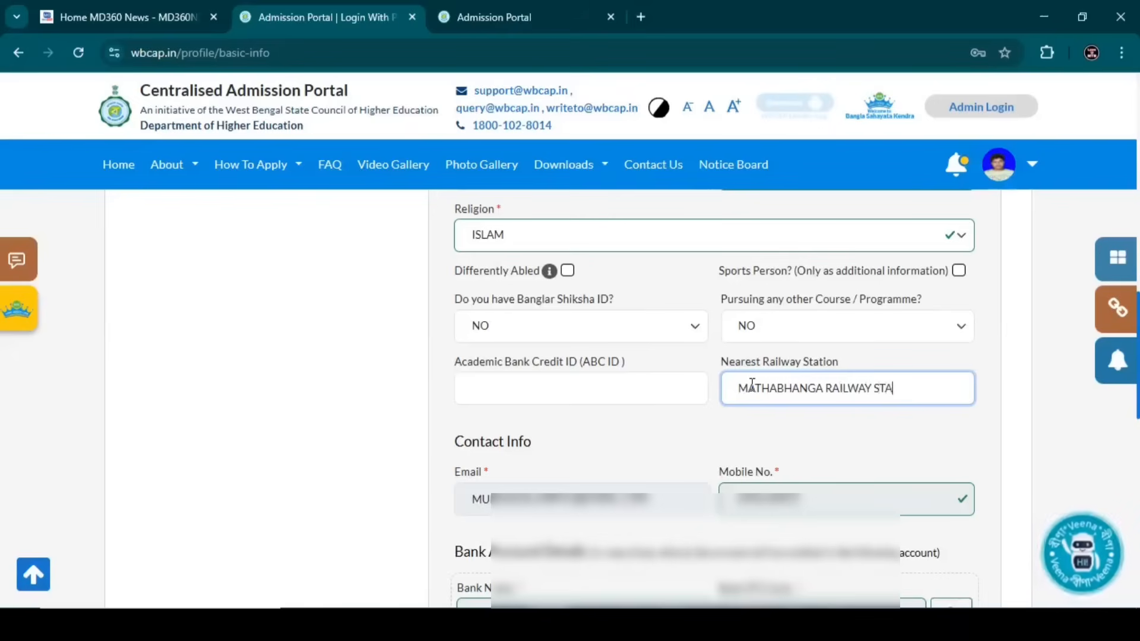
type("TION")
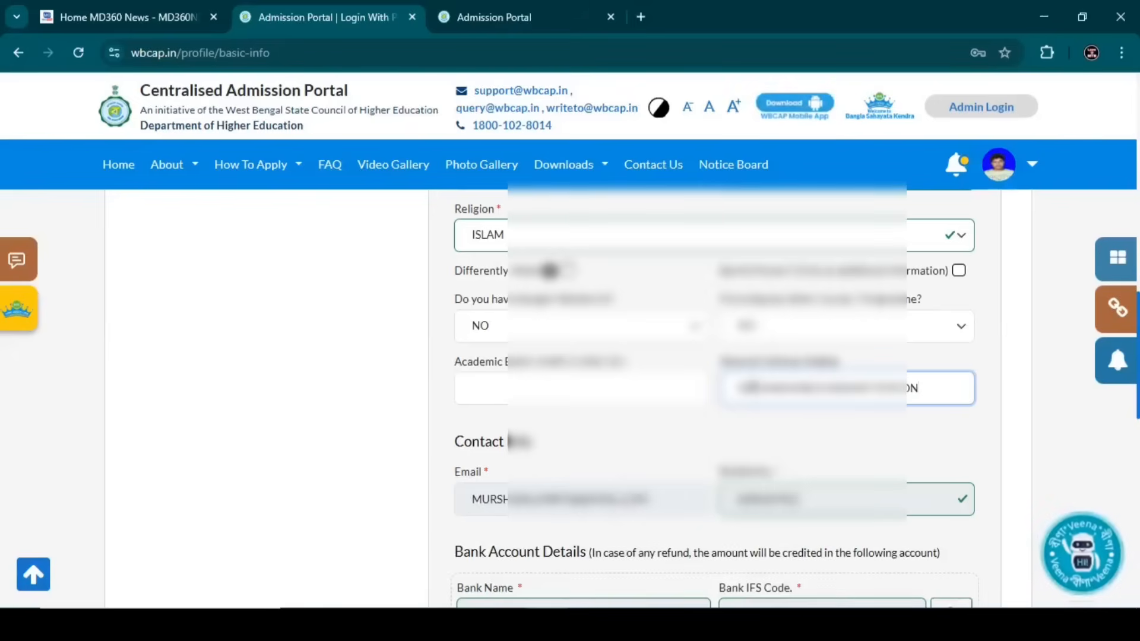
left_click(446, 436)
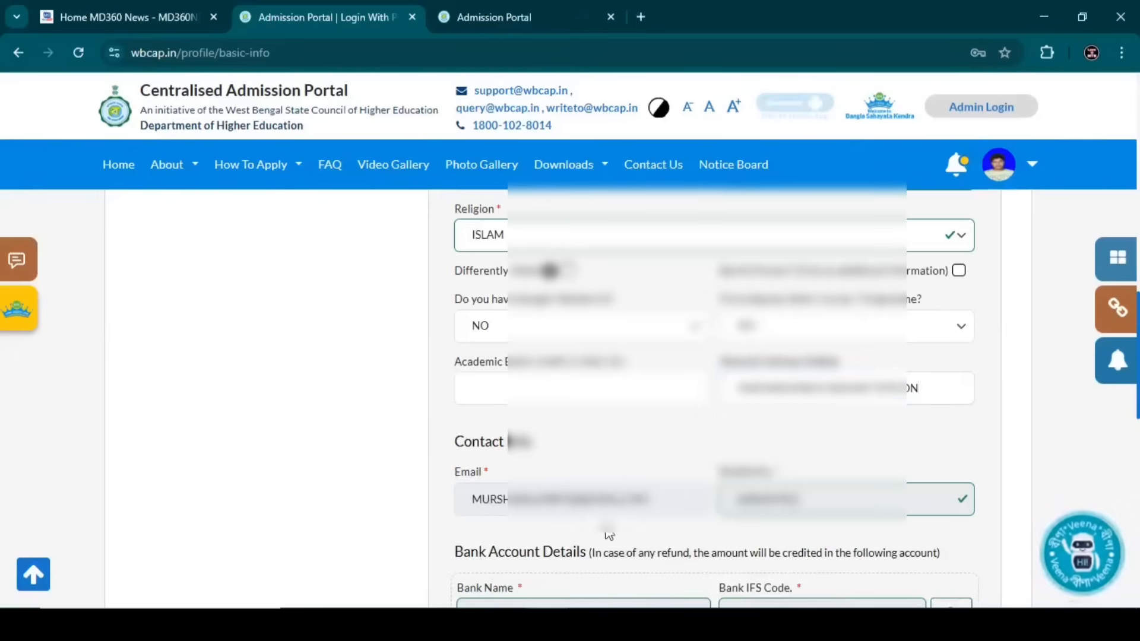
scroll(686, 476, "down", 3)
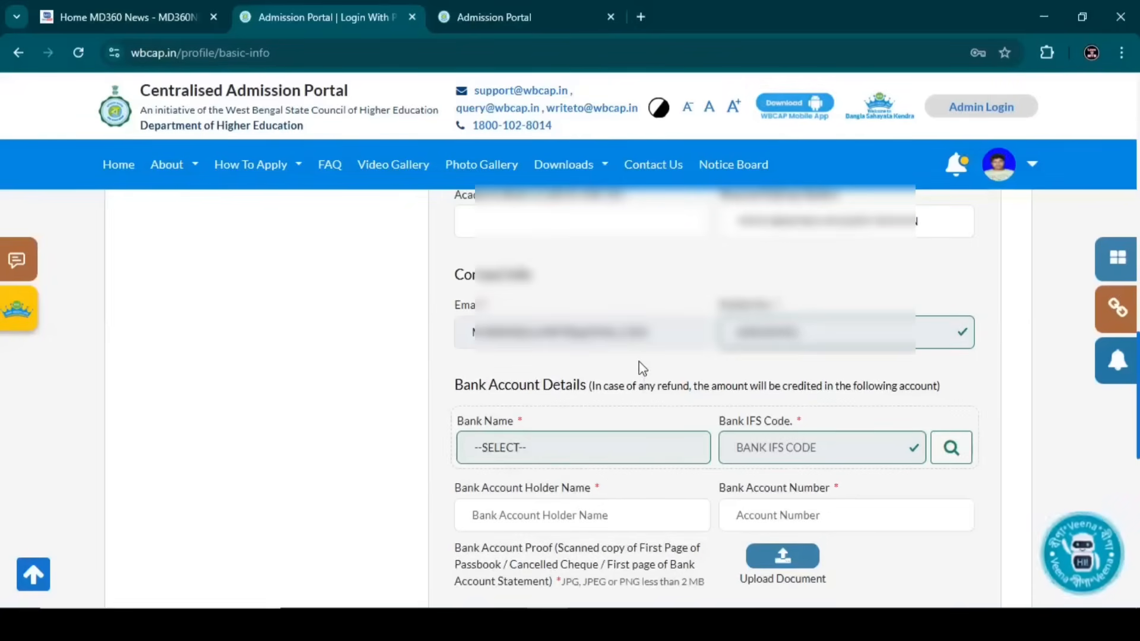
- Enter the bank account holder's name and account number, then Save & Continue
scroll(639, 374, "down", 1)
left_click(537, 435)
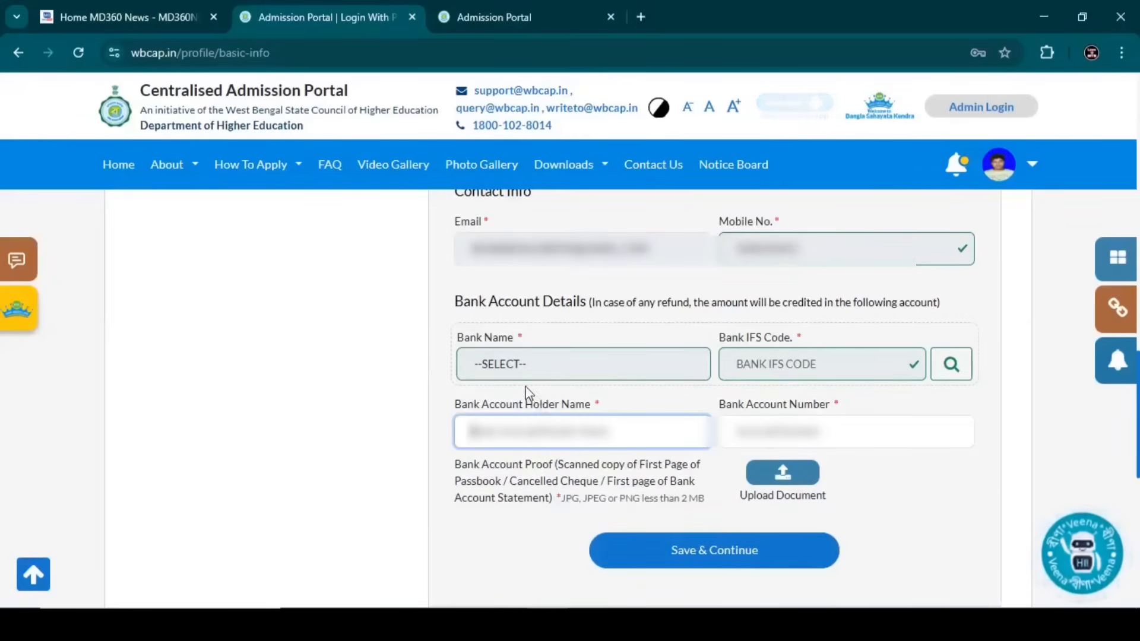
left_click(515, 373)
left_click(494, 427)
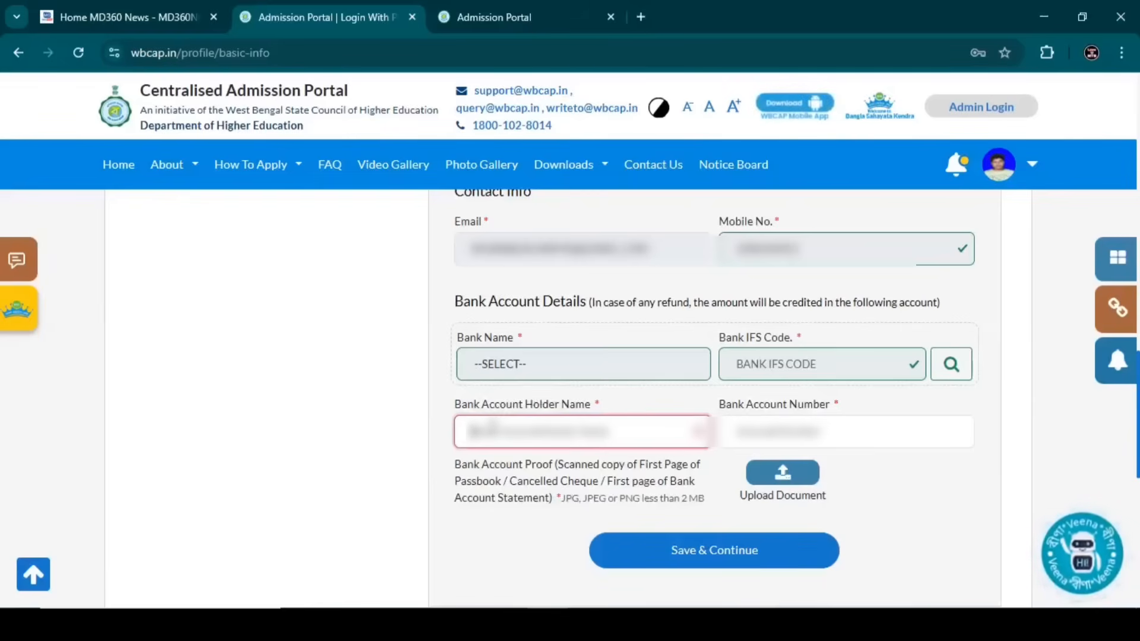
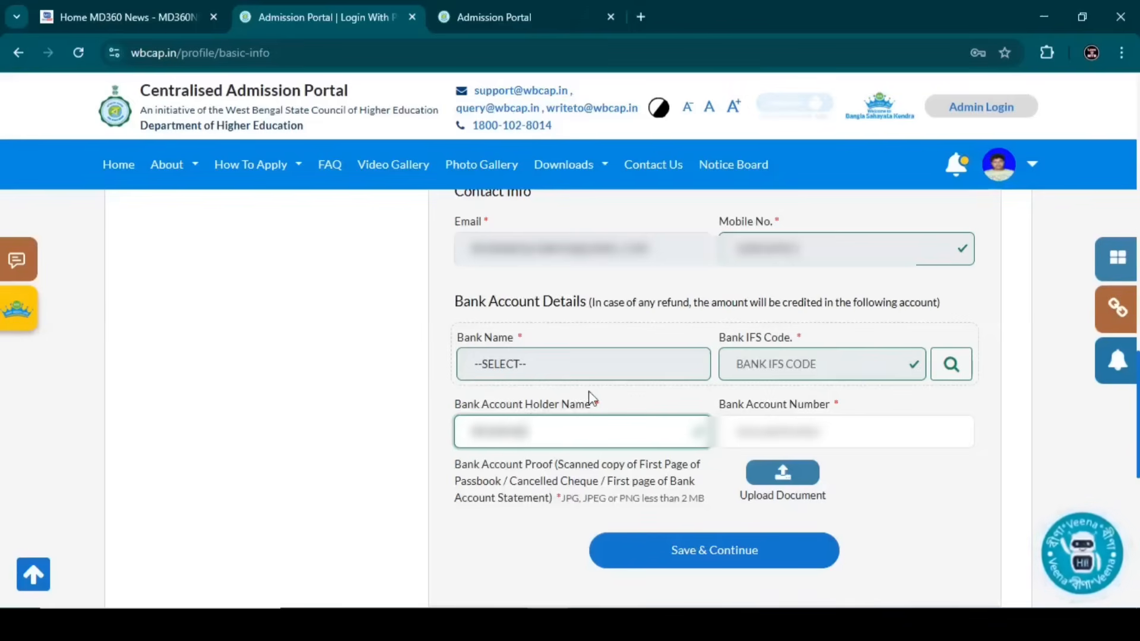
key("Tab")
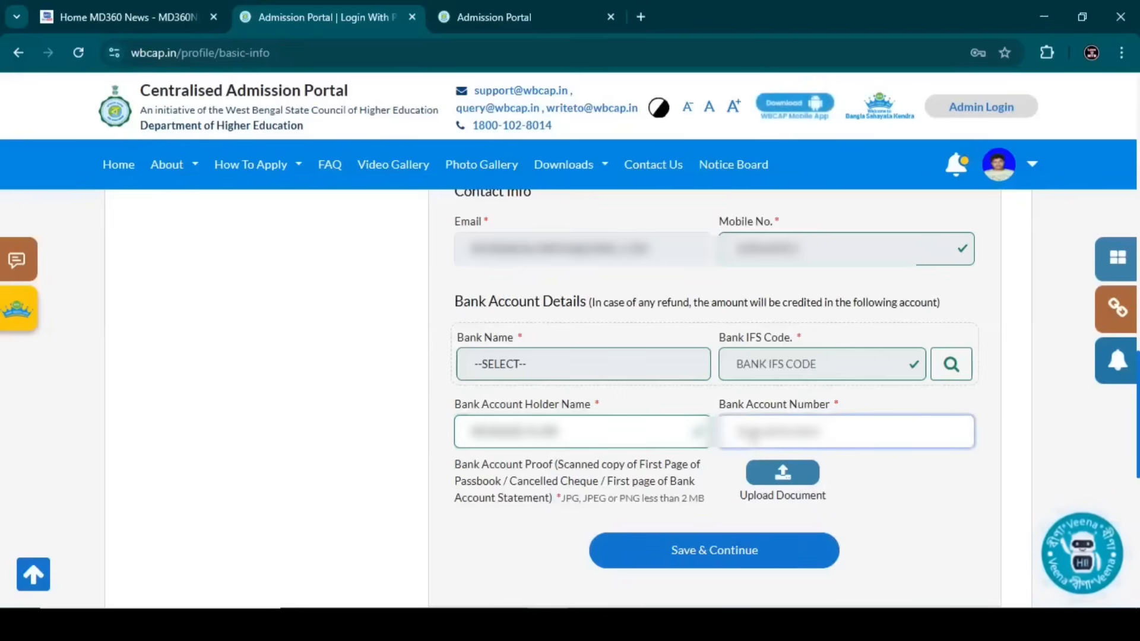
type("12")
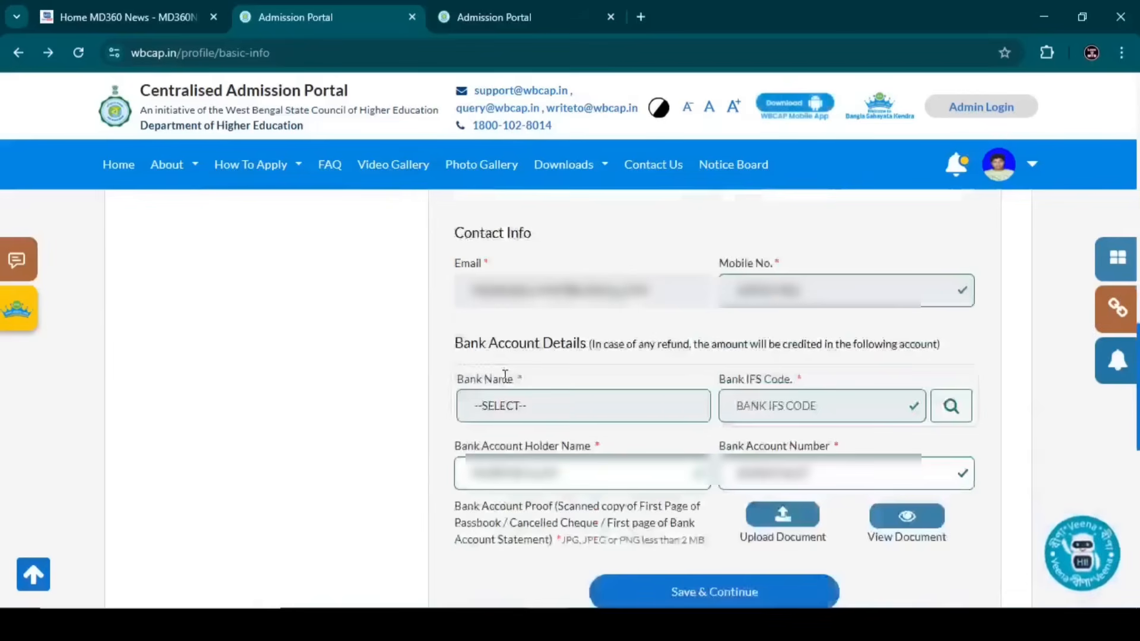
scroll(715, 310, "down", 5)
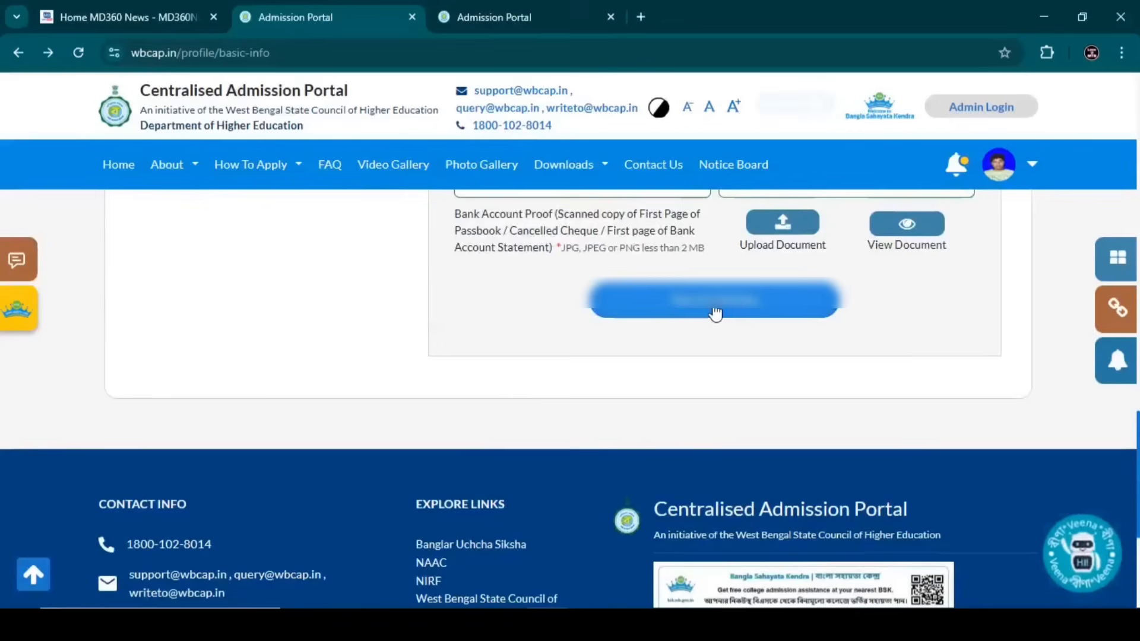
left_click(714, 305)
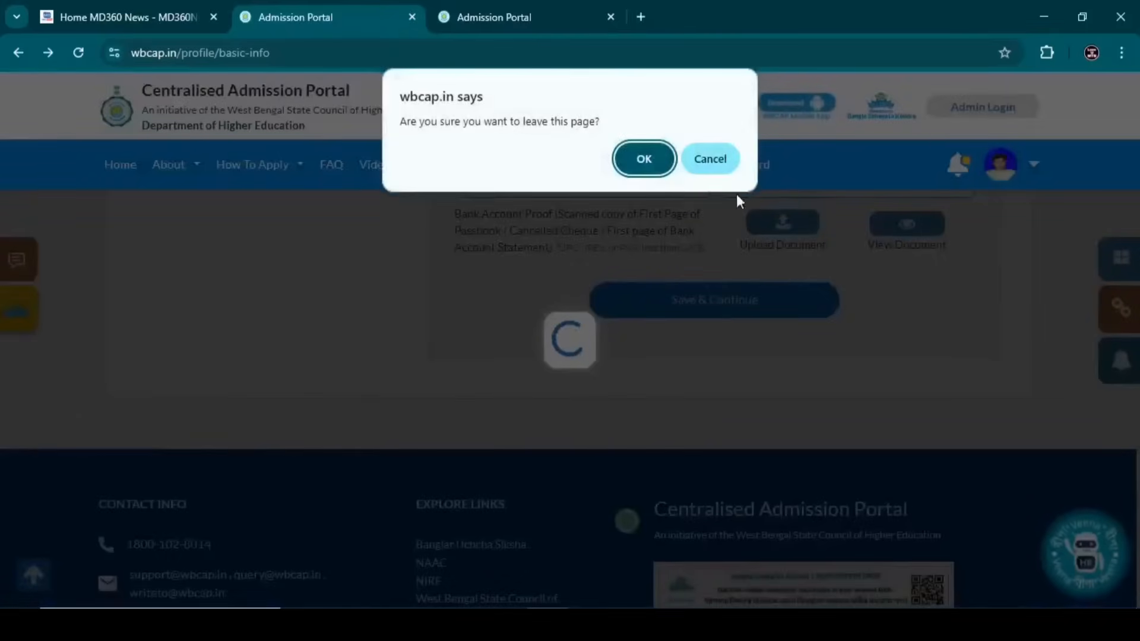
- On the address page, make the communication address the same as the permanent address
left_click(643, 161)
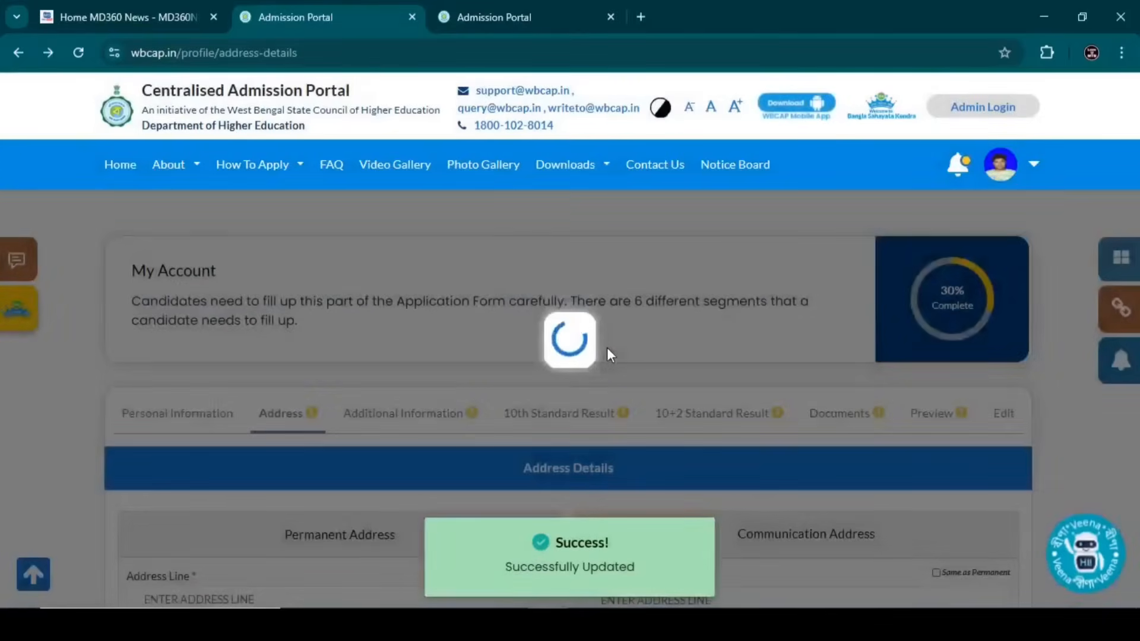
scroll(570, 357, "down", 2)
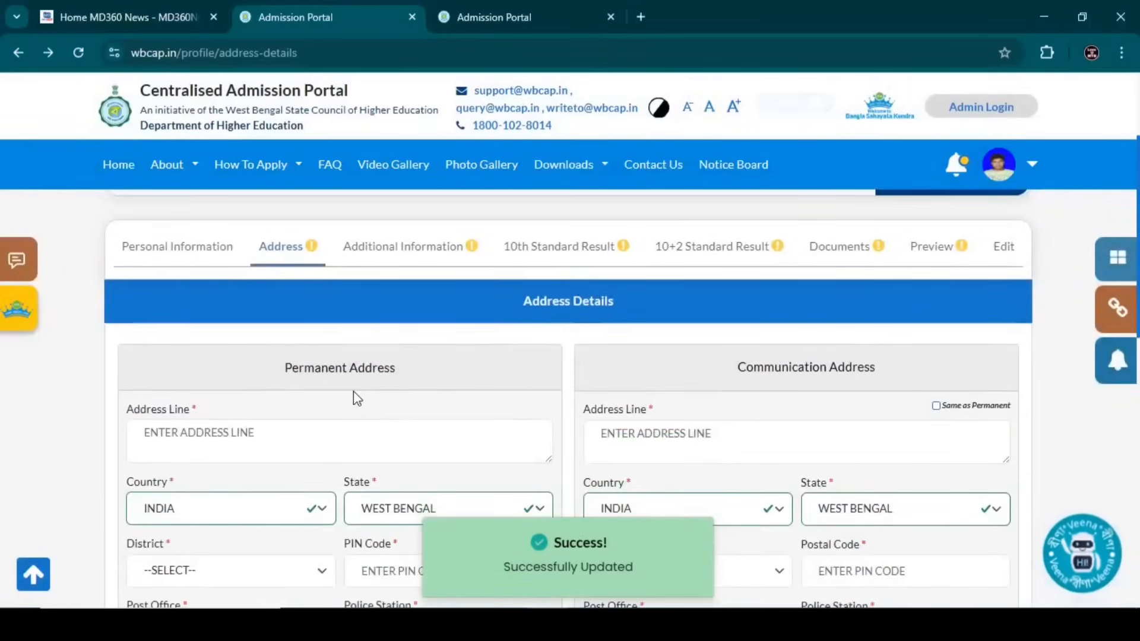
scroll(354, 390, "down", 3)
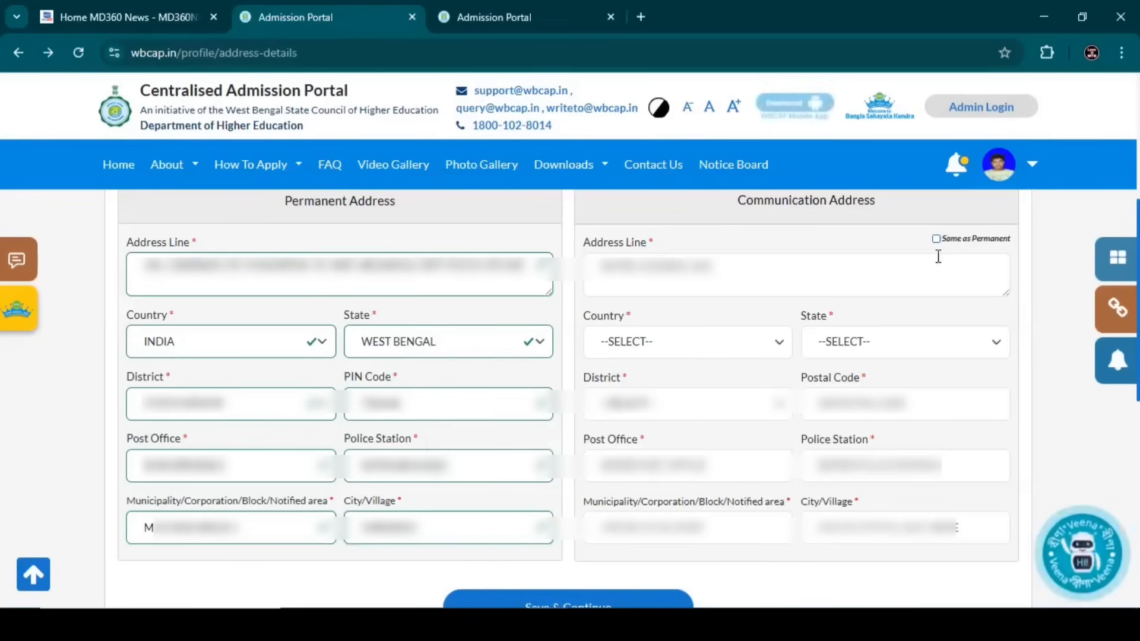
left_click(936, 243)
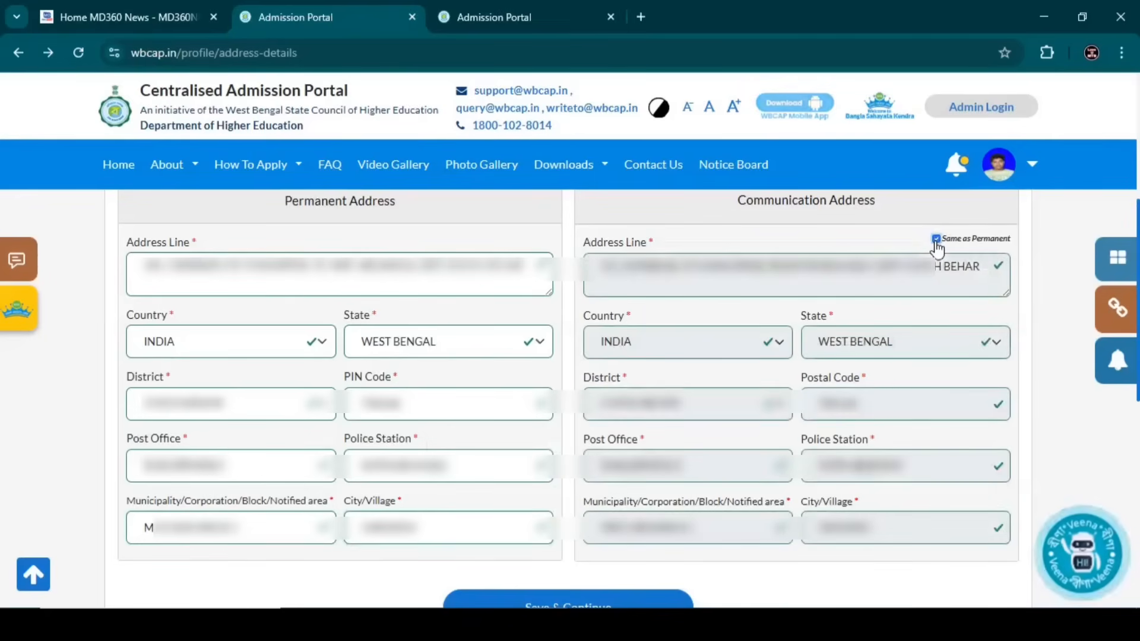
left_click(937, 240)
left_click(937, 239)
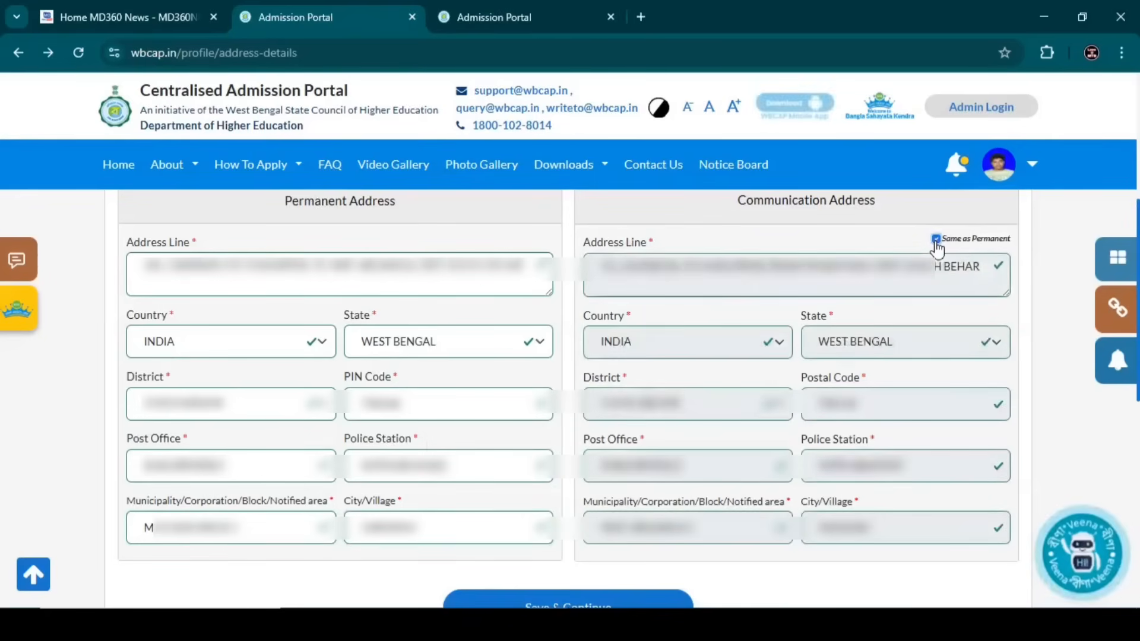
left_click(936, 239)
left_click(936, 240)
left_click(937, 241)
left_click(936, 241)
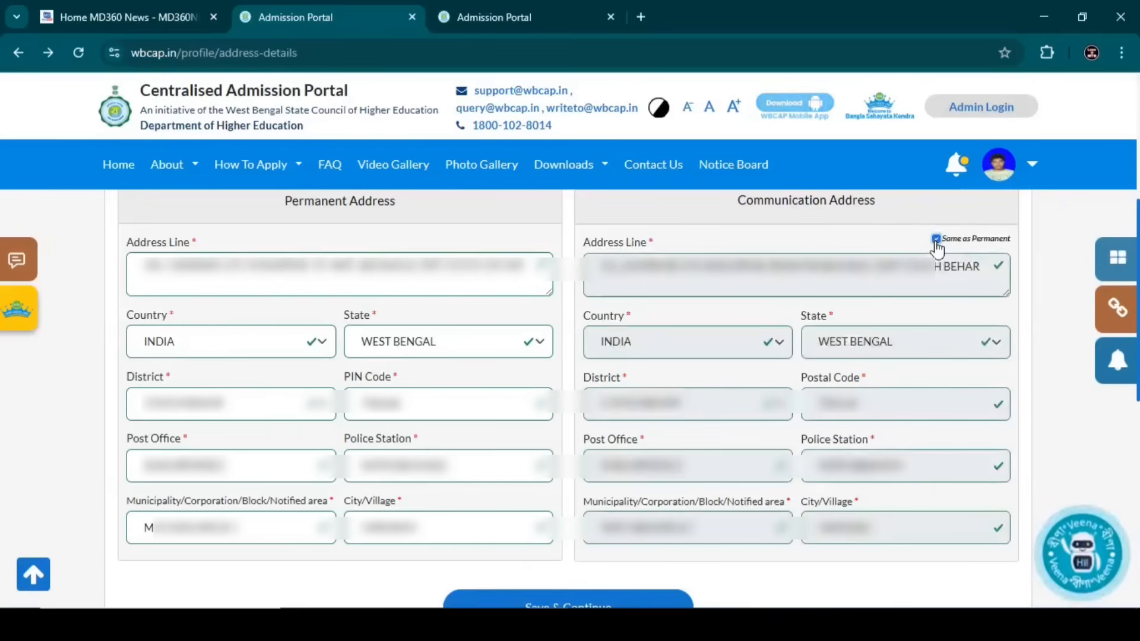
left_click(937, 241)
left_click(936, 241)
- Save the address details and confirm leaving the page
scroll(937, 250, "down", 3)
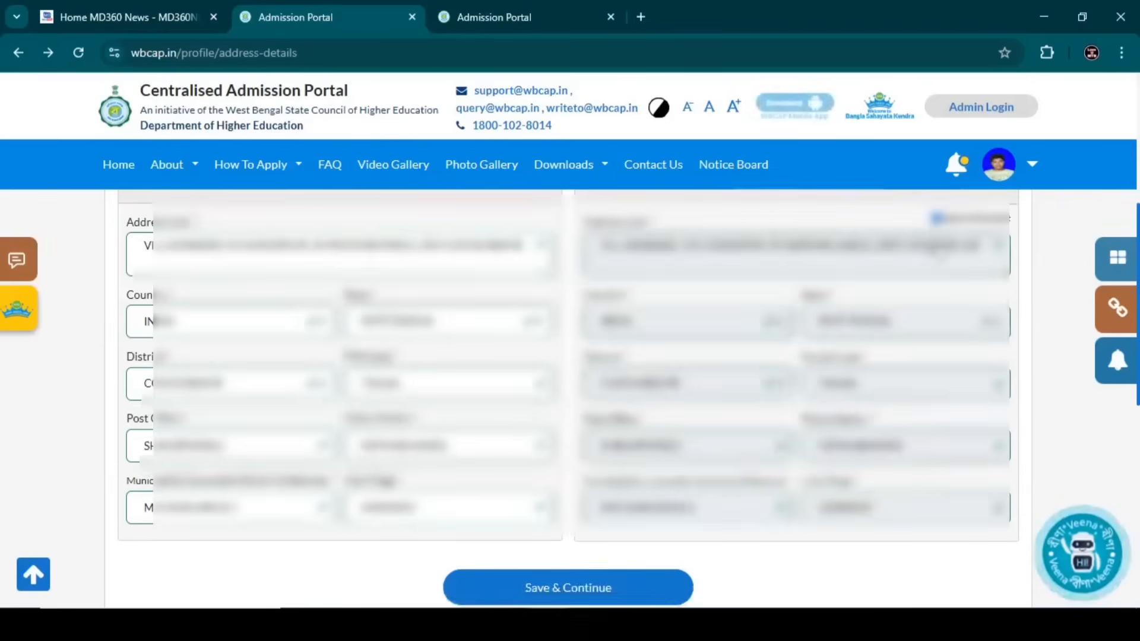
left_click(611, 524)
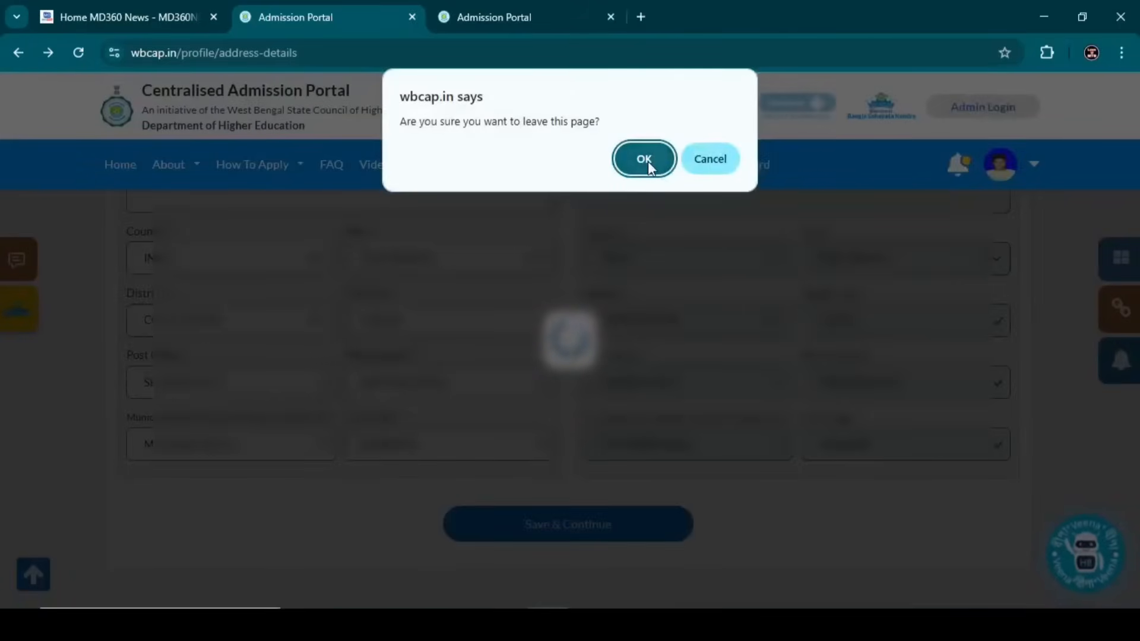
left_click(647, 162)
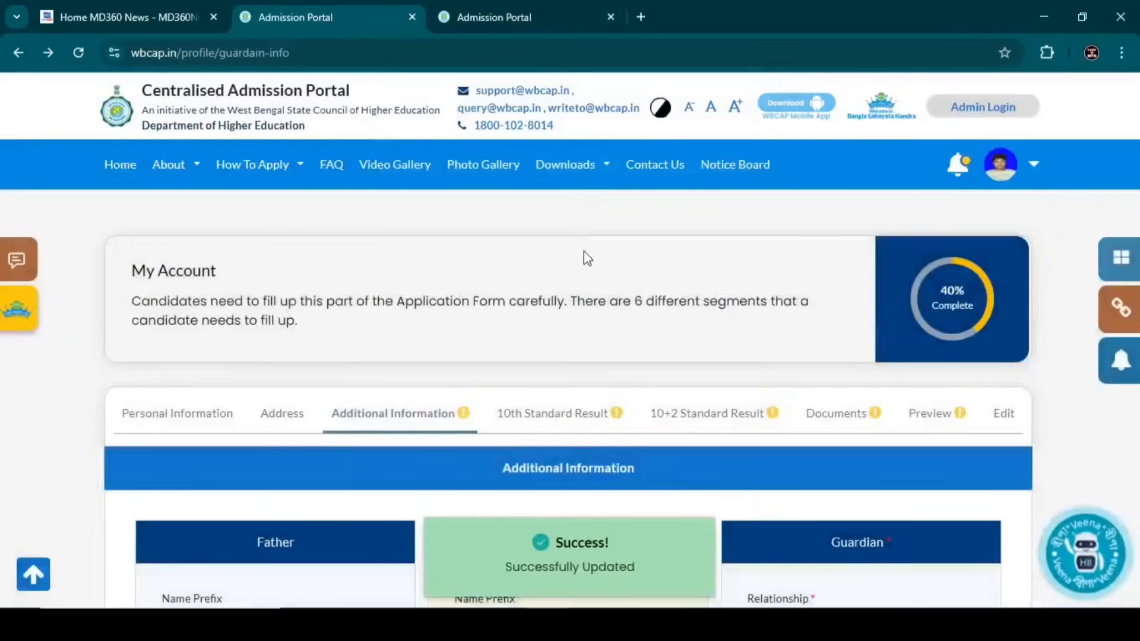
- Set the father's prefix to MR. and both parents' qualifications to BELOW CLASS VIII
scroll(624, 331, "down", 3)
scroll(628, 332, "down", 1)
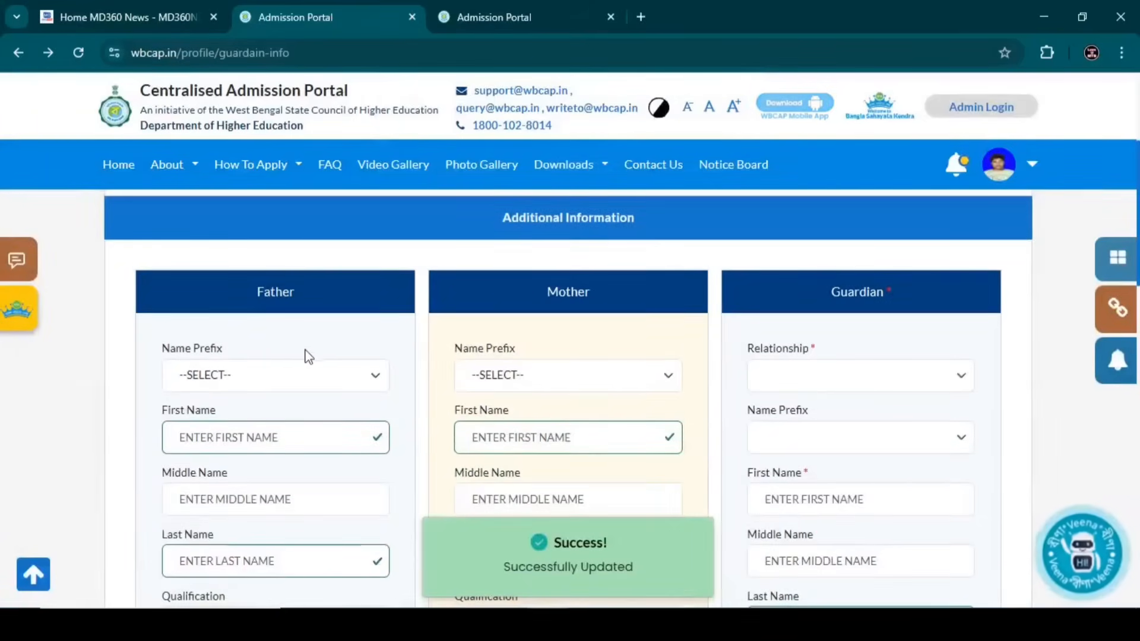
left_click(263, 385)
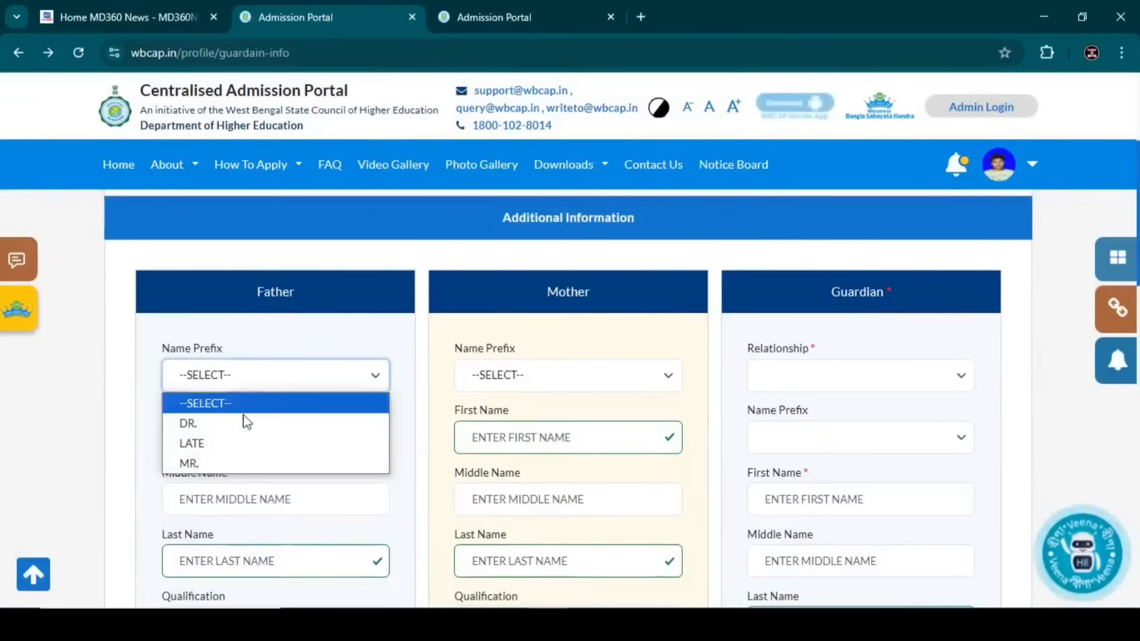
left_click(210, 463)
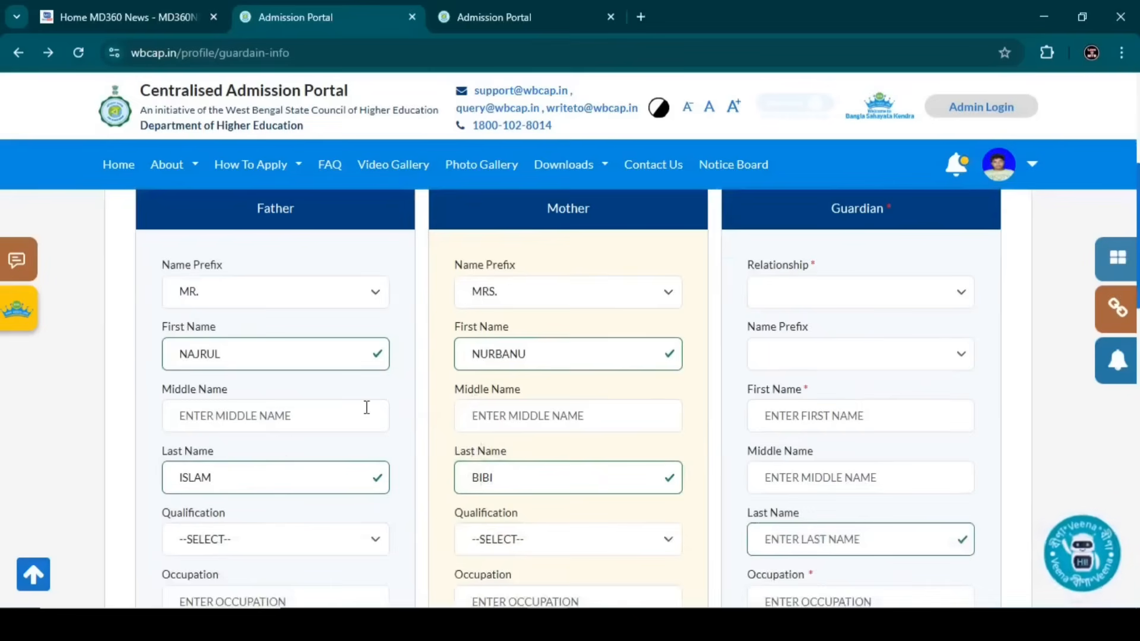
scroll(366, 405, "down", 1)
left_click(267, 462)
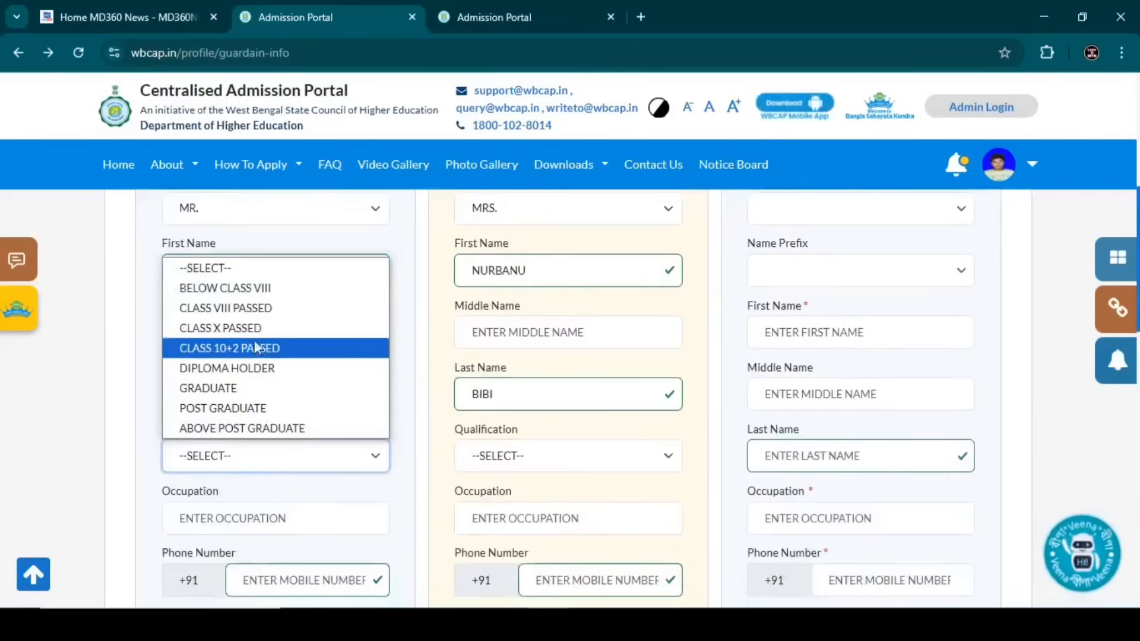
left_click(253, 288)
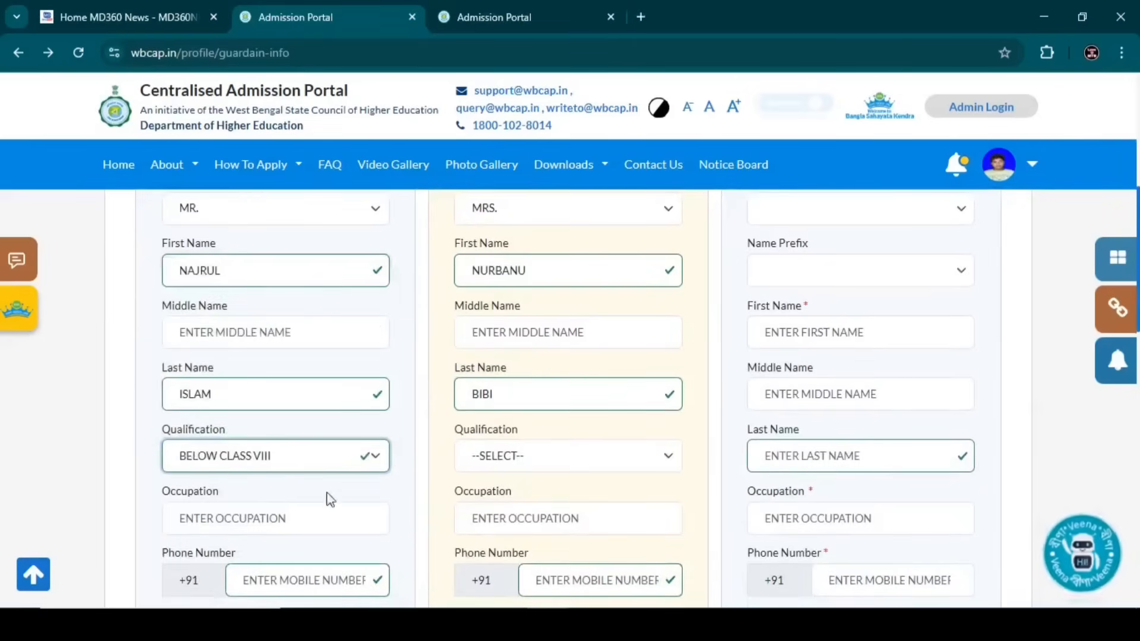
left_click(488, 469)
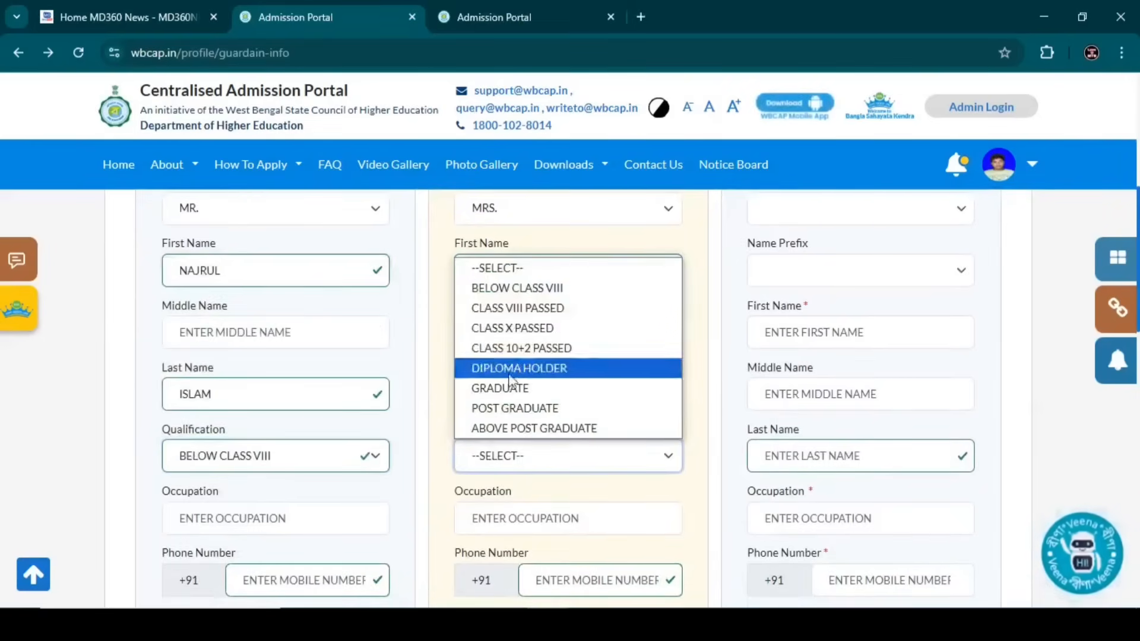
left_click(517, 287)
- Enter father's occupation CULTIVATOR, his phone number, and annual income 60000
left_click(204, 515)
type("CULTIVATOR")
scroll(280, 499, "down", 2)
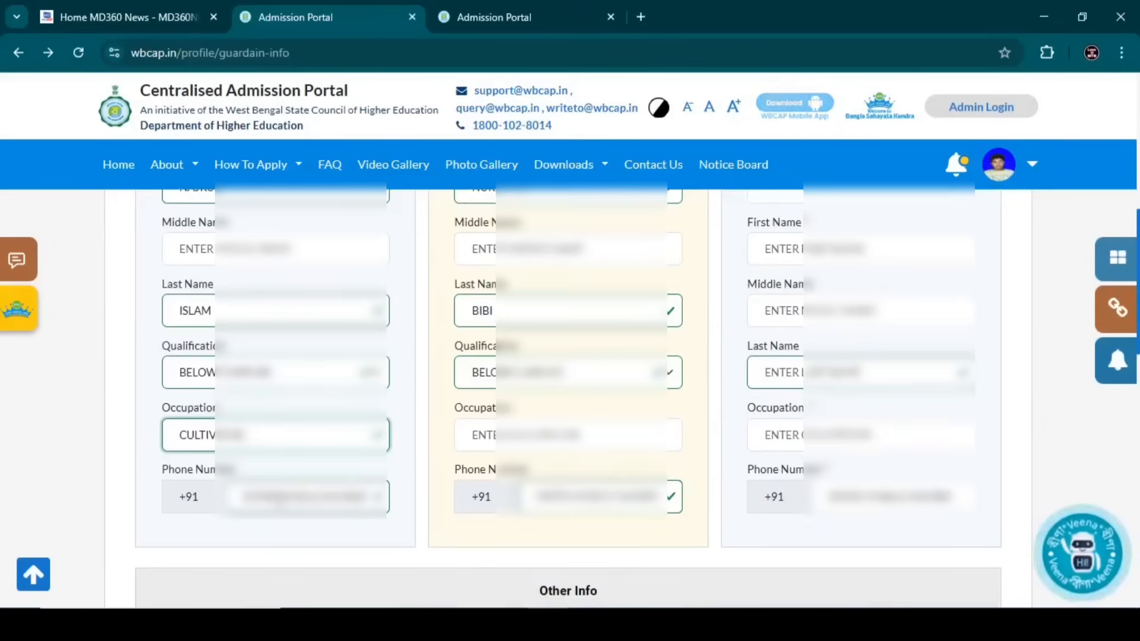
left_click(280, 500)
type("9700000")
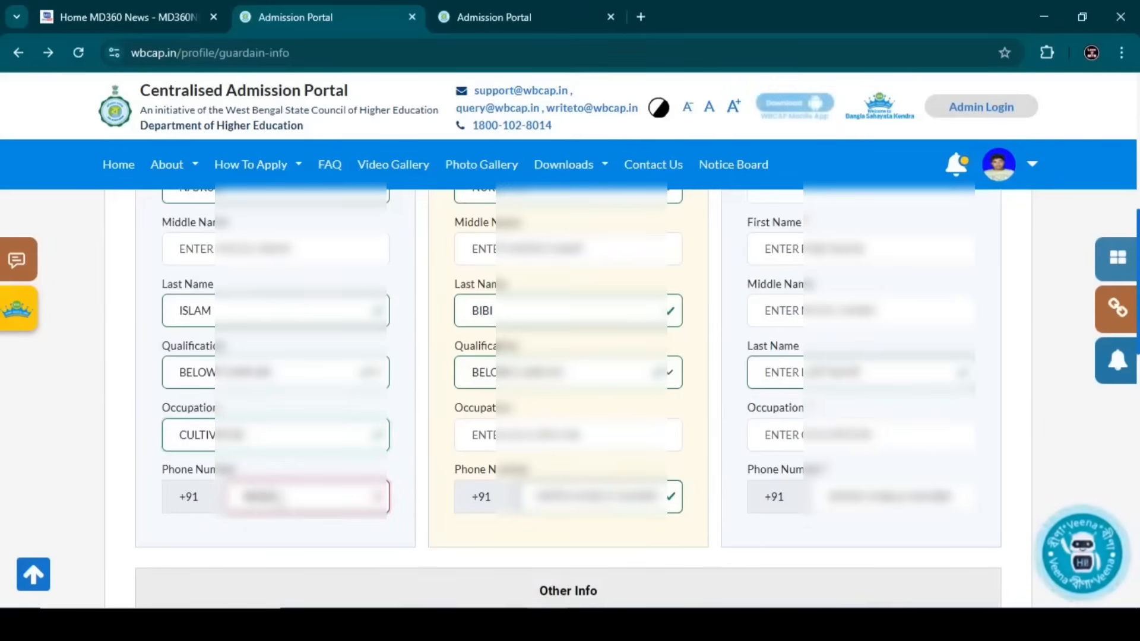
type("00")
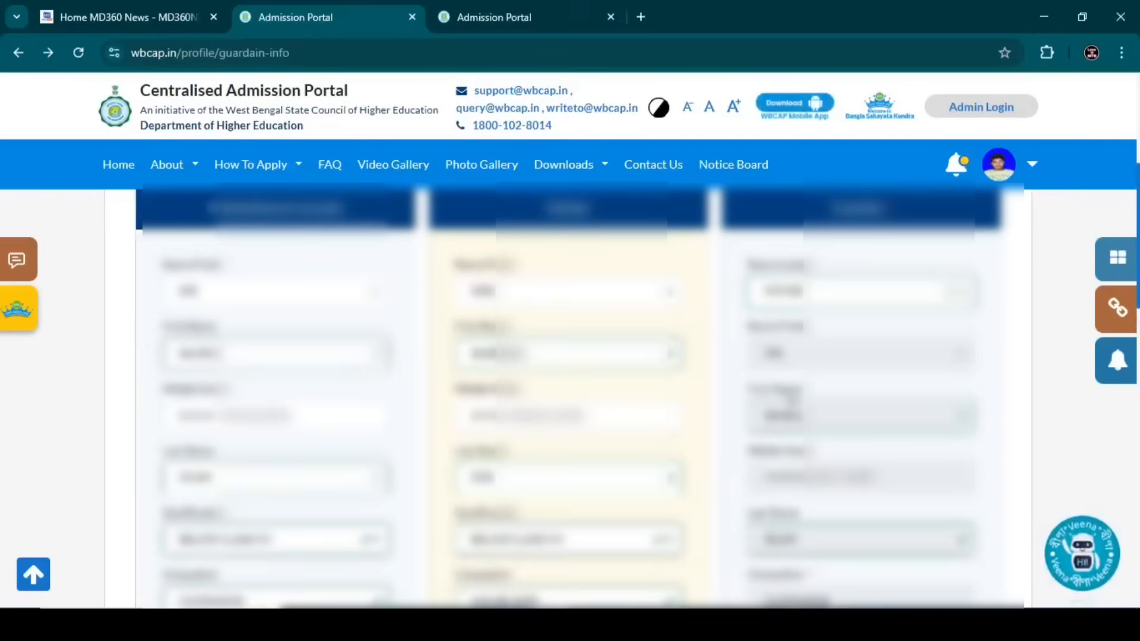
scroll(782, 399, "down", 8)
left_click(258, 340)
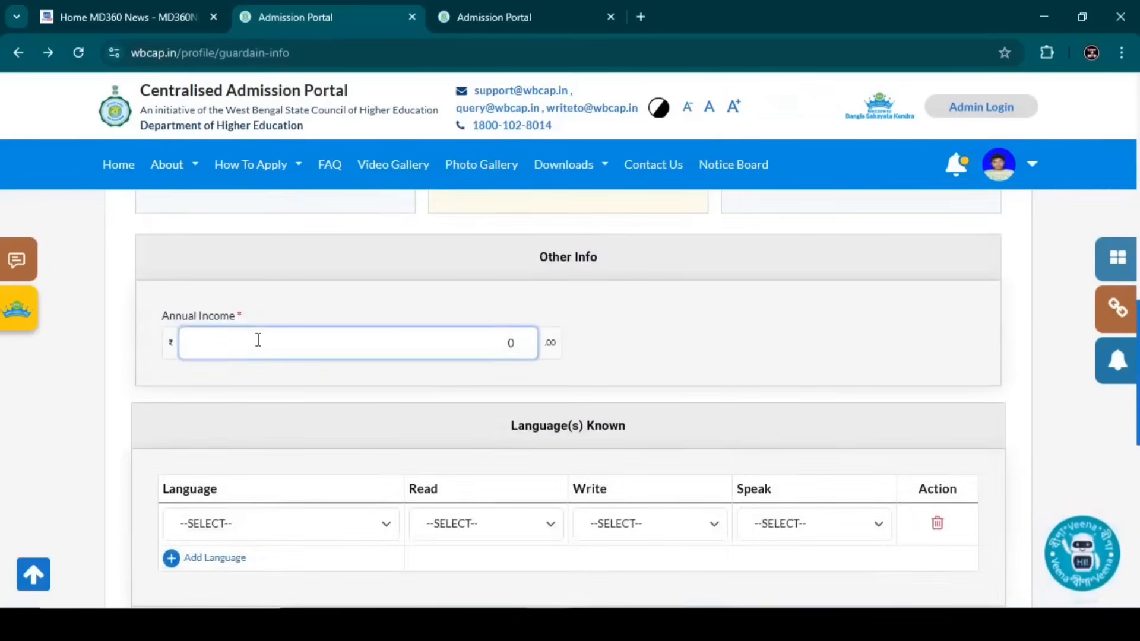
type("60000")
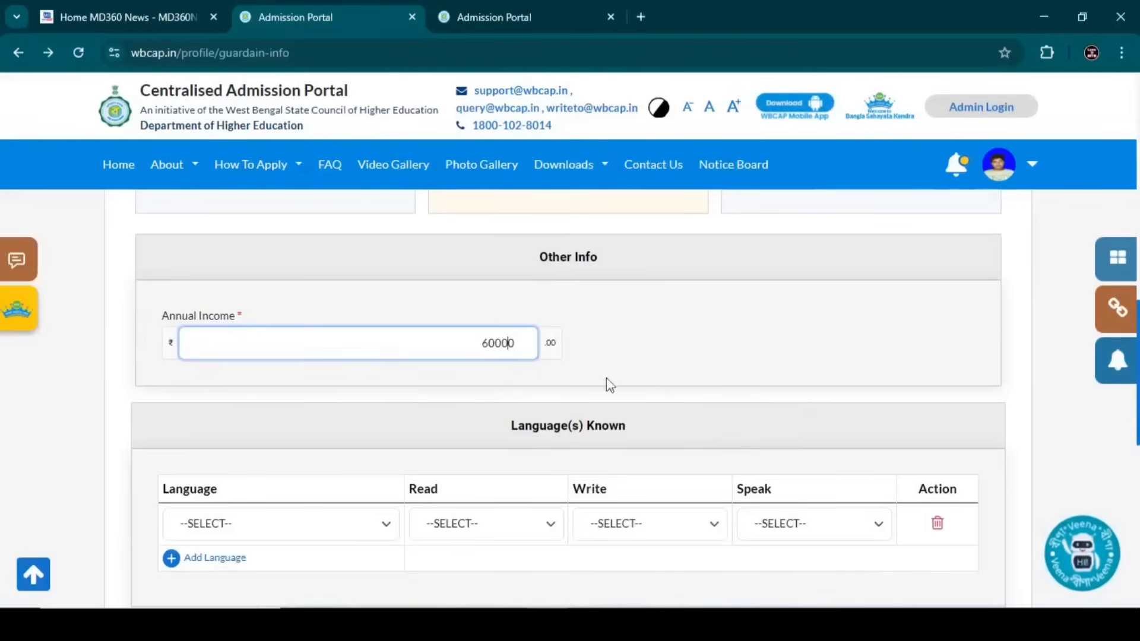
left_click(637, 378)
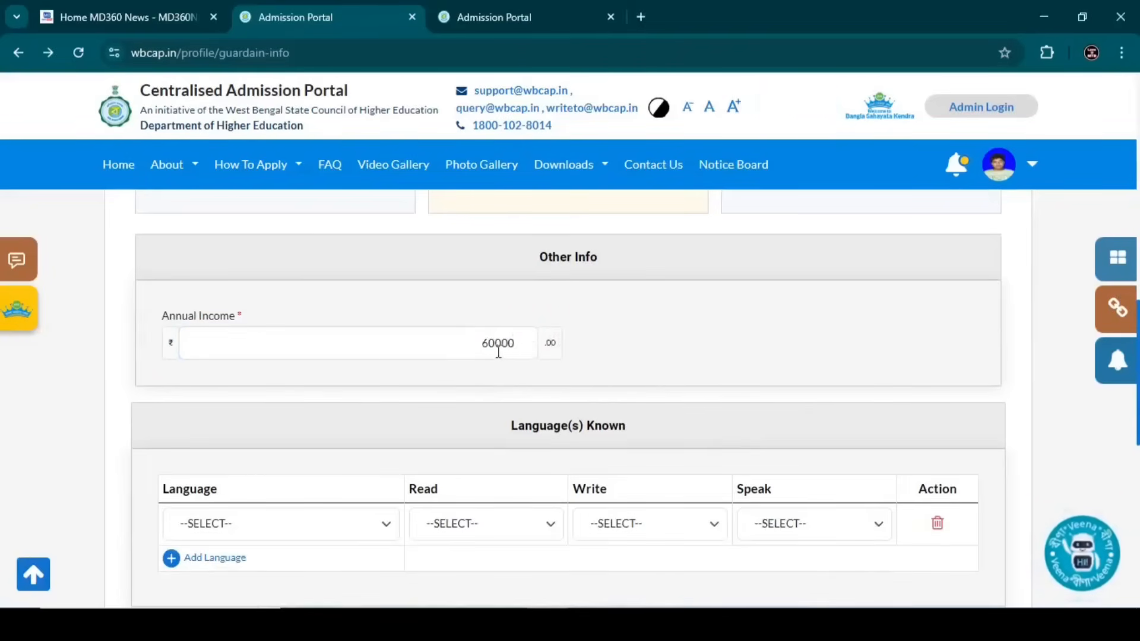
- Add BENGALI (BANGLA) as a known language with read, write and speak all YES
scroll(465, 357, "down", 3)
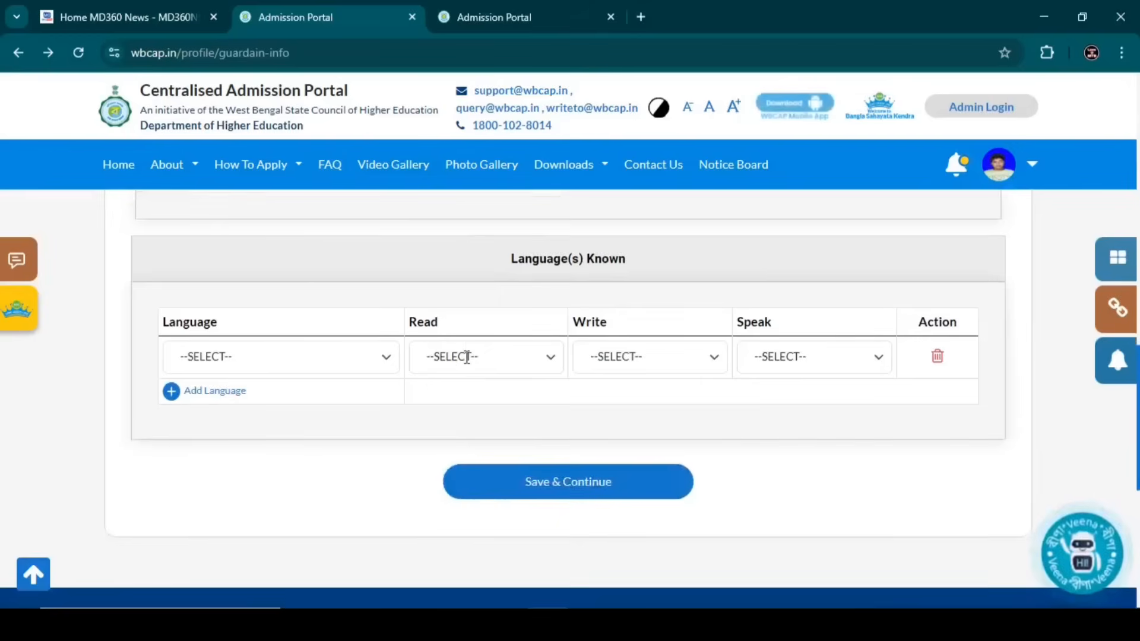
left_click(245, 357)
left_click(244, 52)
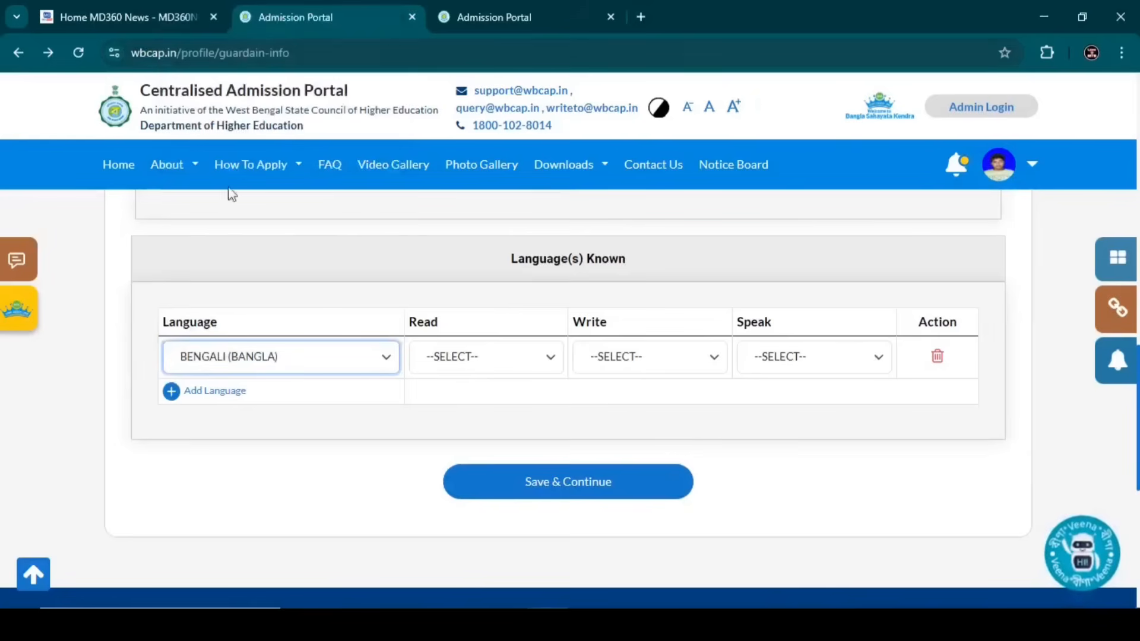
left_click(492, 360)
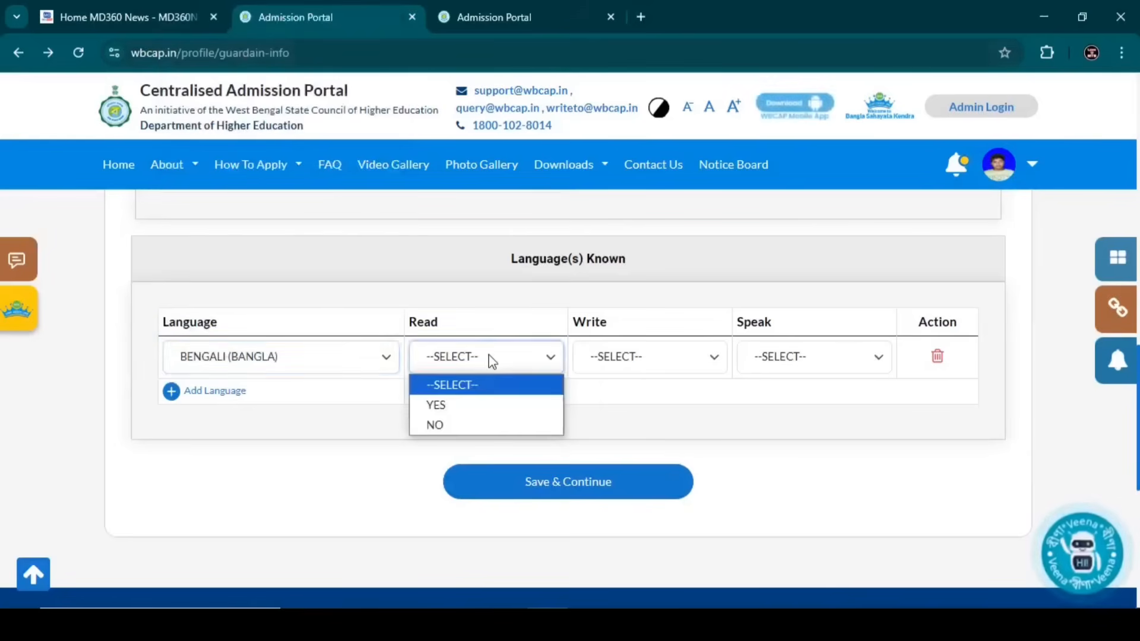
left_click(469, 411)
left_click(617, 359)
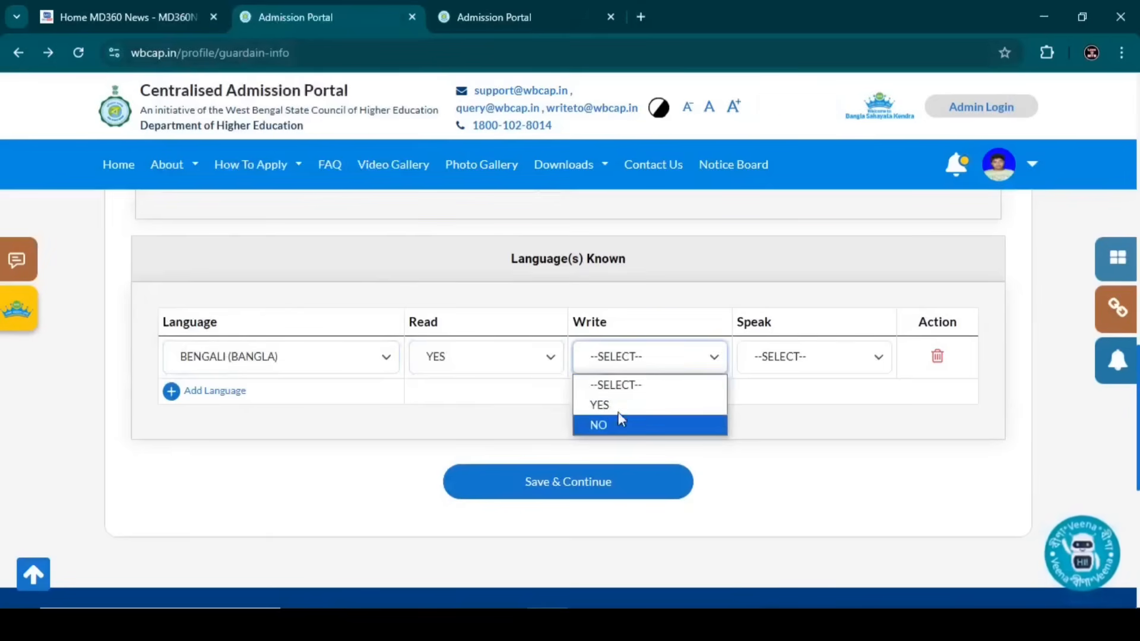
left_click(619, 409)
left_click(804, 367)
left_click(790, 413)
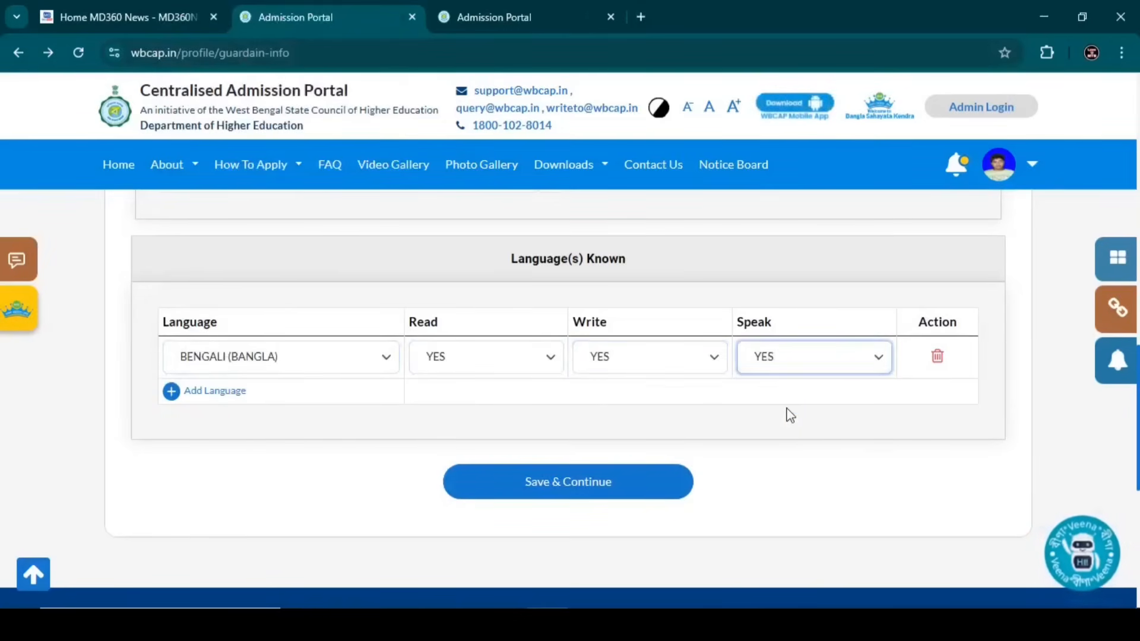
left_click(382, 482)
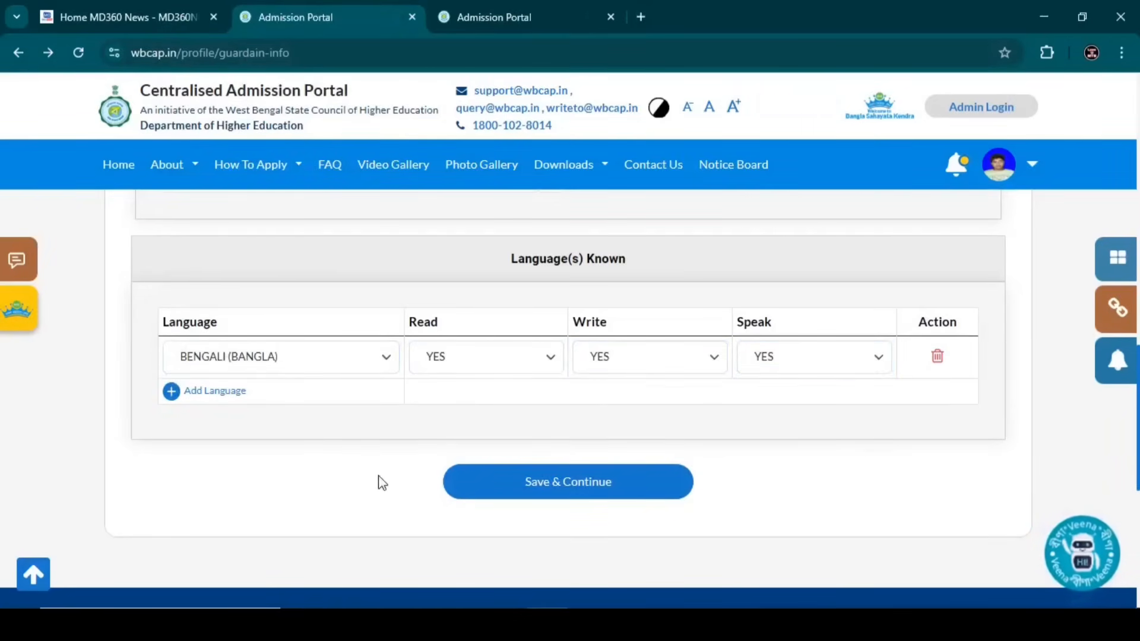
- Add ENGLISH with read and write YES, speak NO, then Save & Continue
left_click(227, 393)
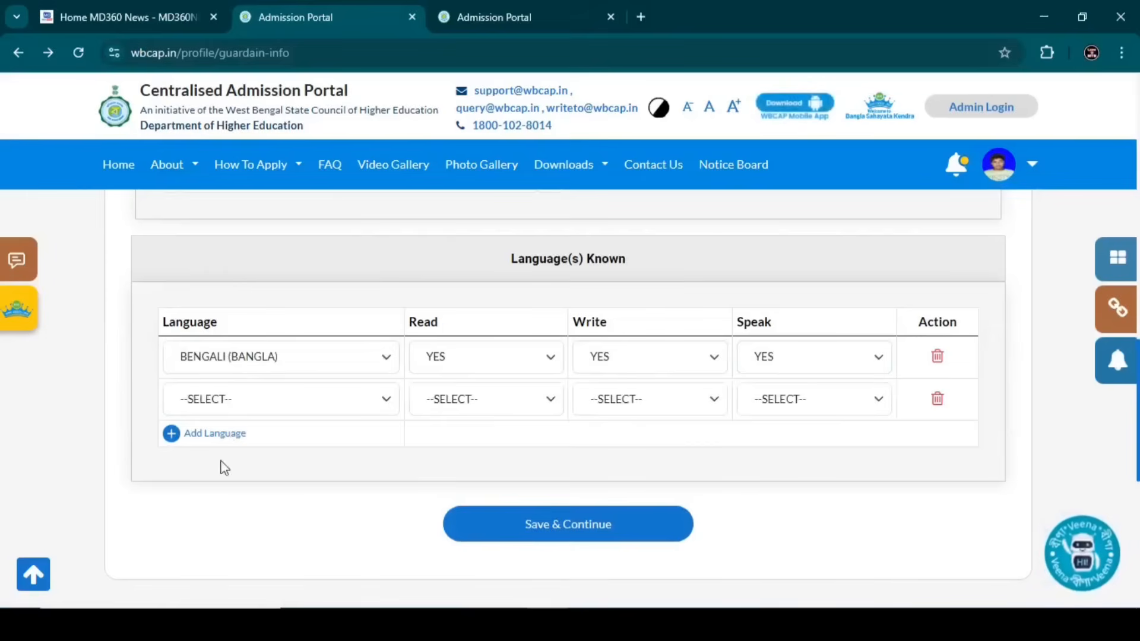
left_click(211, 406)
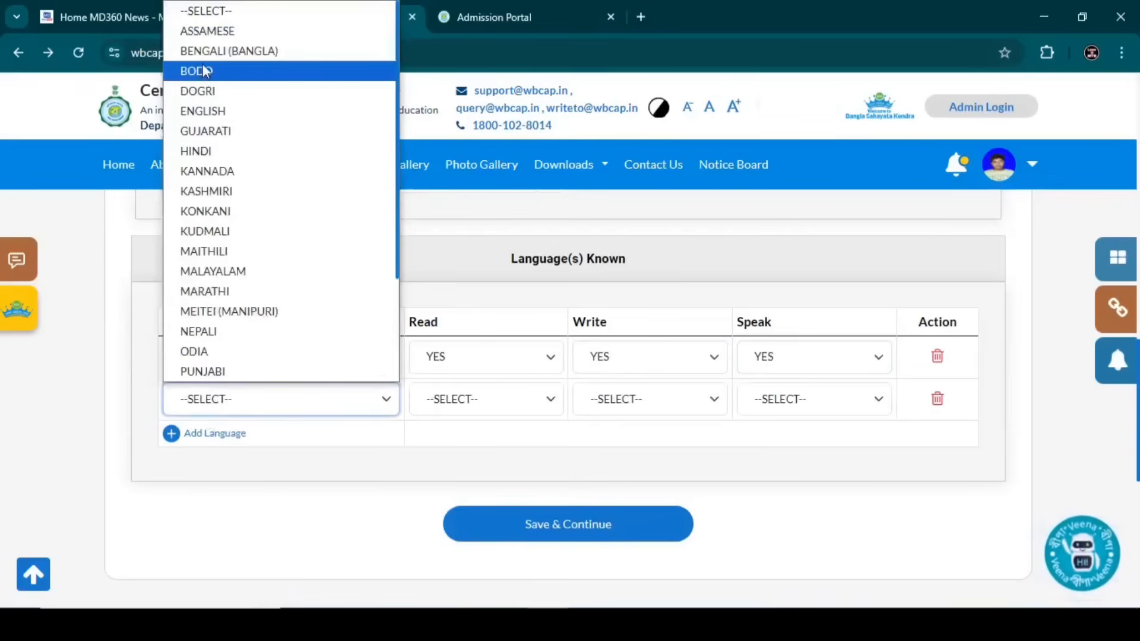
left_click(205, 111)
left_click(471, 402)
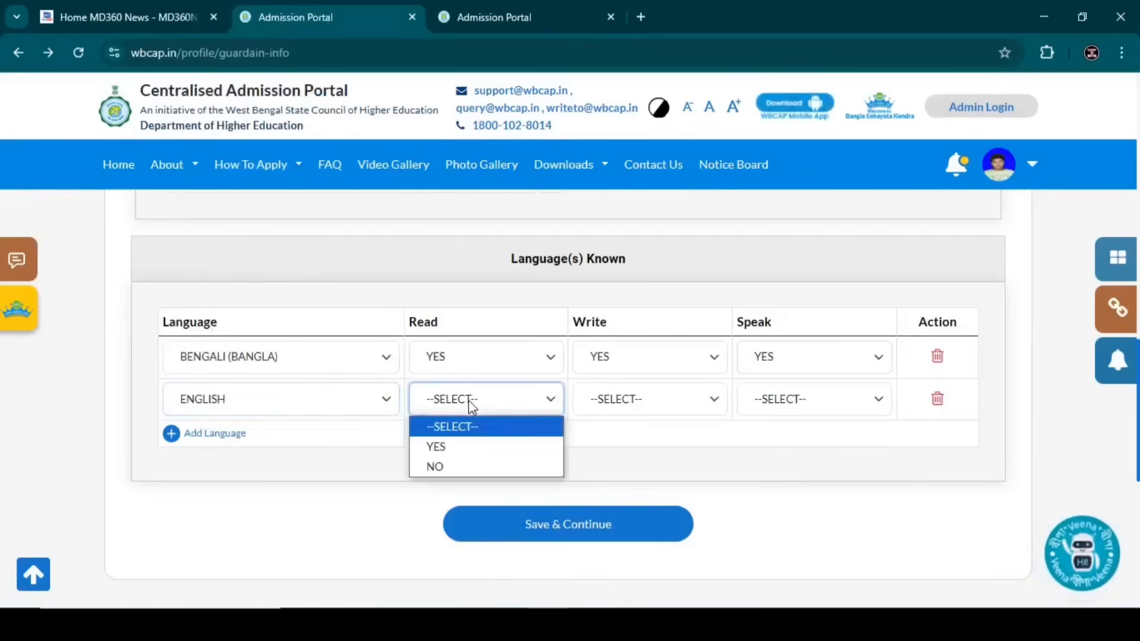
left_click(464, 445)
left_click(614, 402)
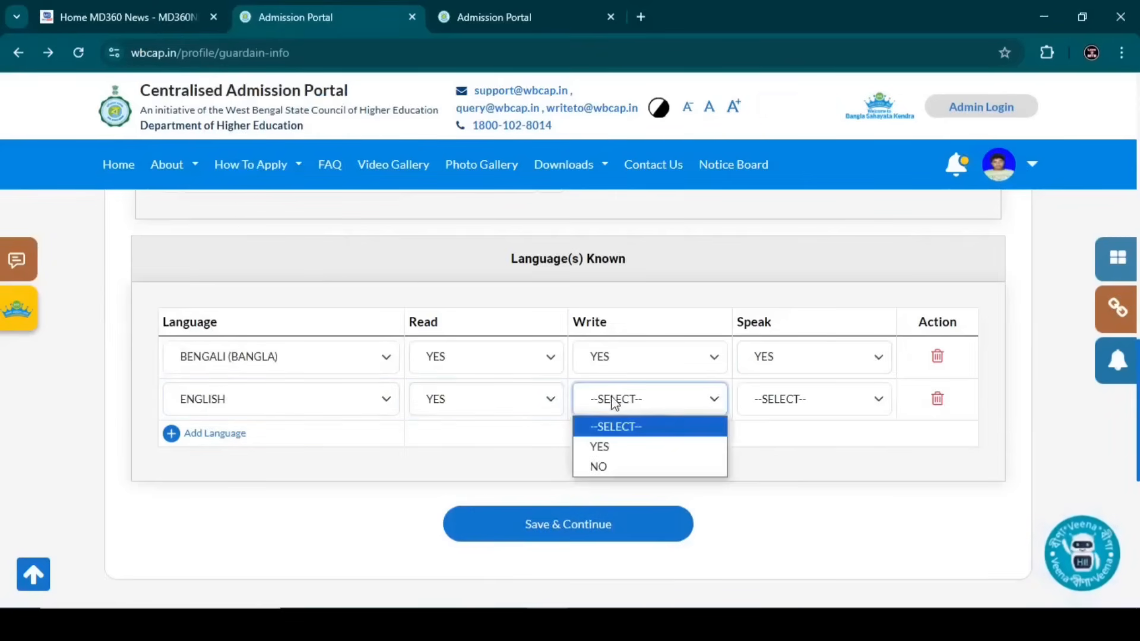
left_click(618, 447)
left_click(784, 399)
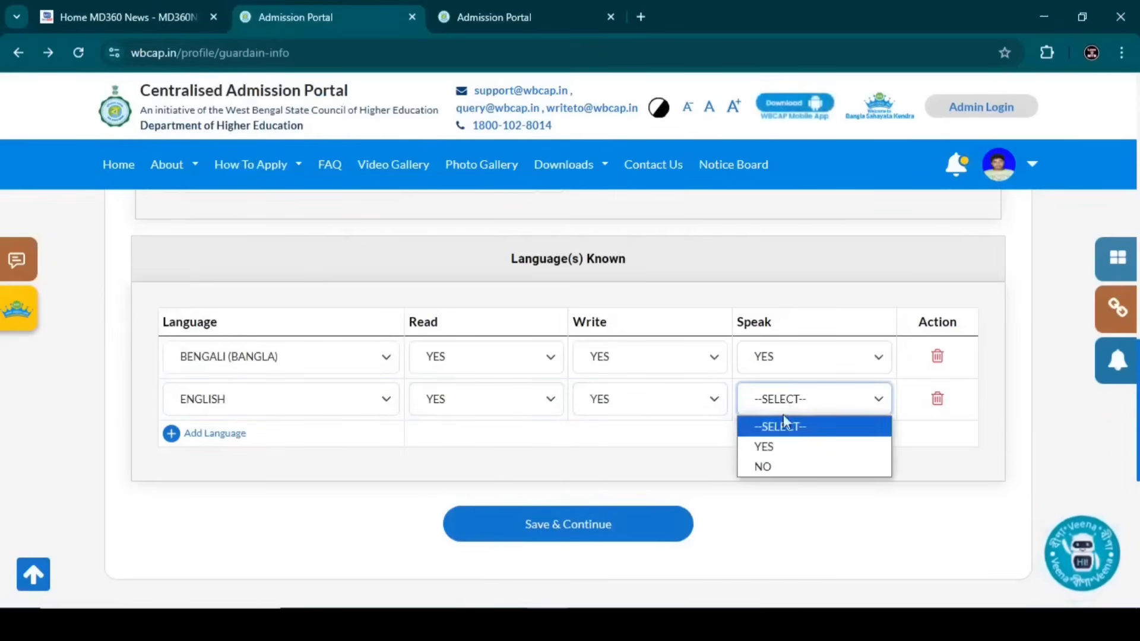
left_click(766, 466)
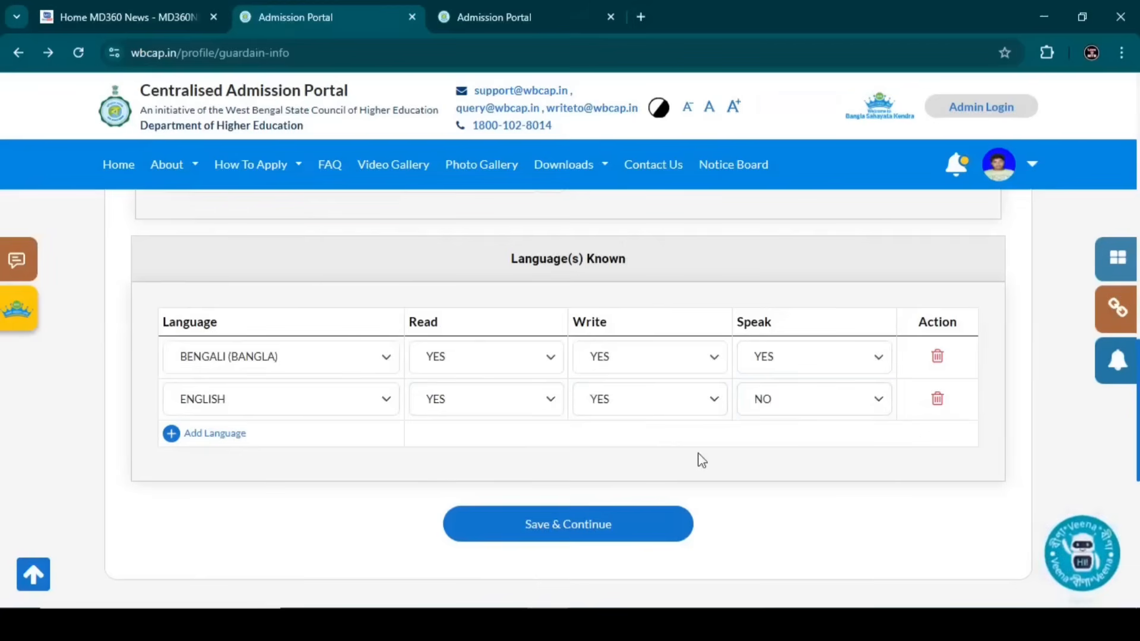
scroll(530, 427, "down", 2)
left_click(531, 429)
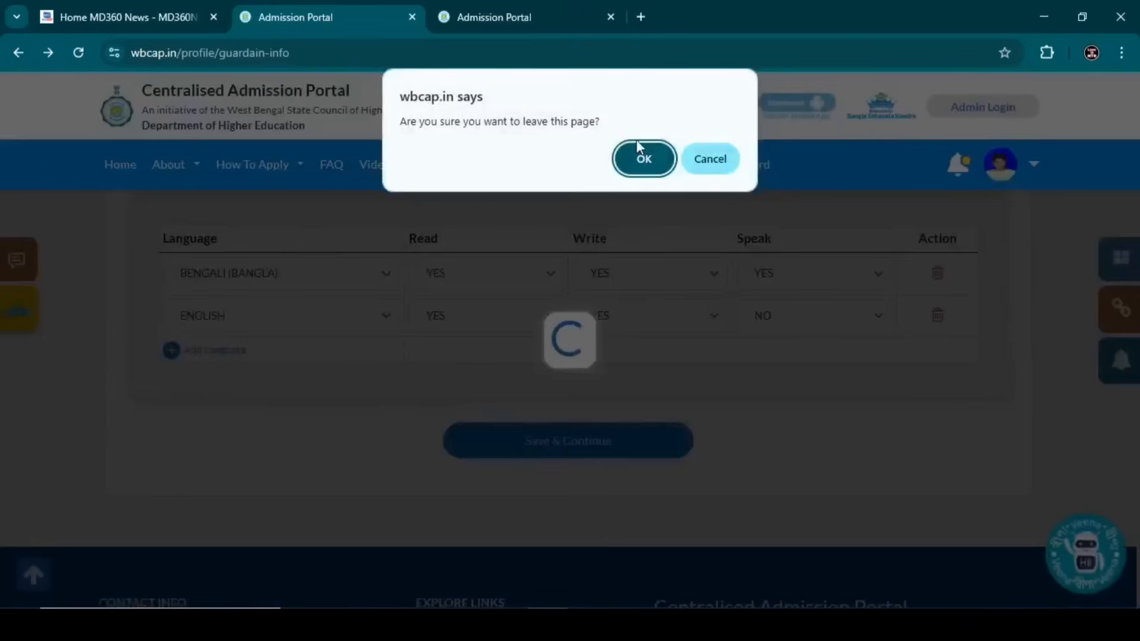
- Mark the 10th exam passed in 2023 with BENGALI medium and begin the registration details
left_click(637, 142)
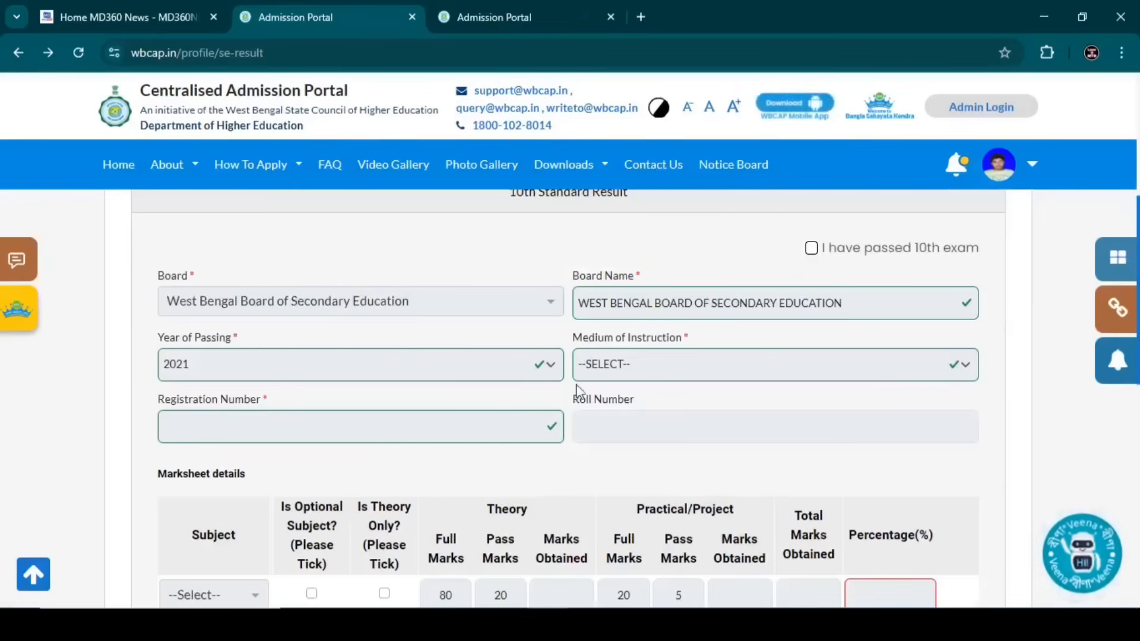
left_click(813, 248)
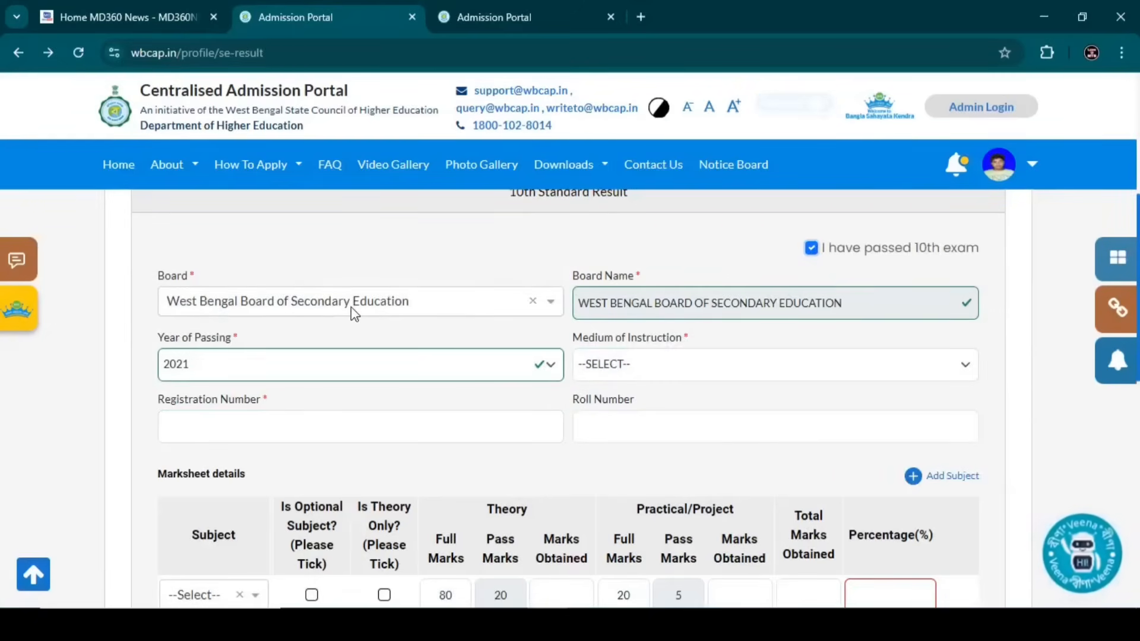
left_click(226, 370)
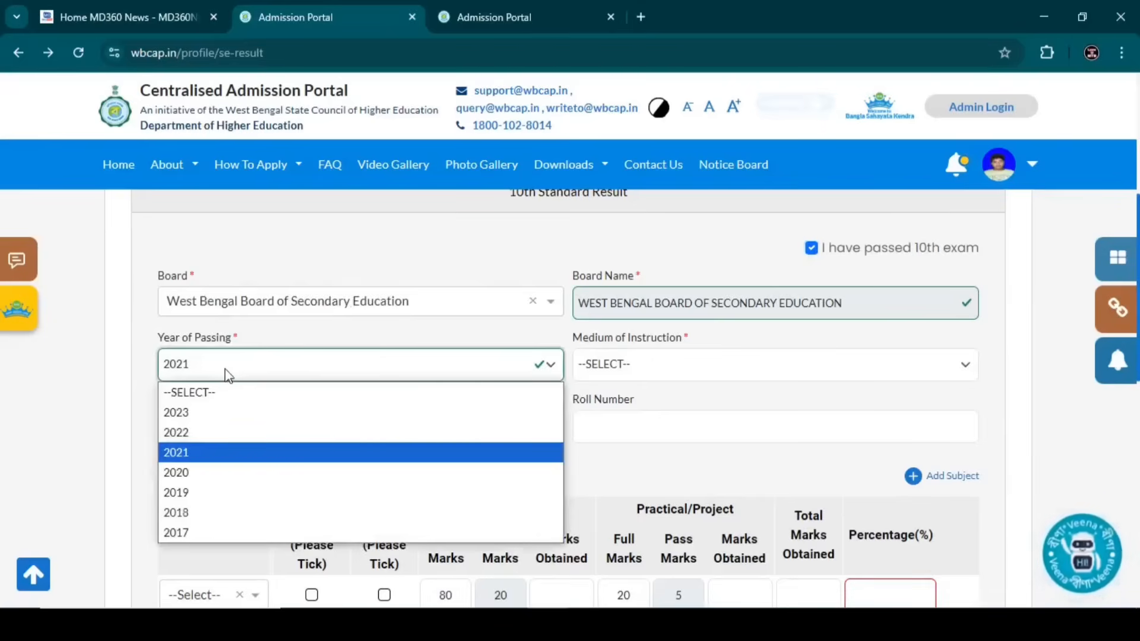
left_click(202, 413)
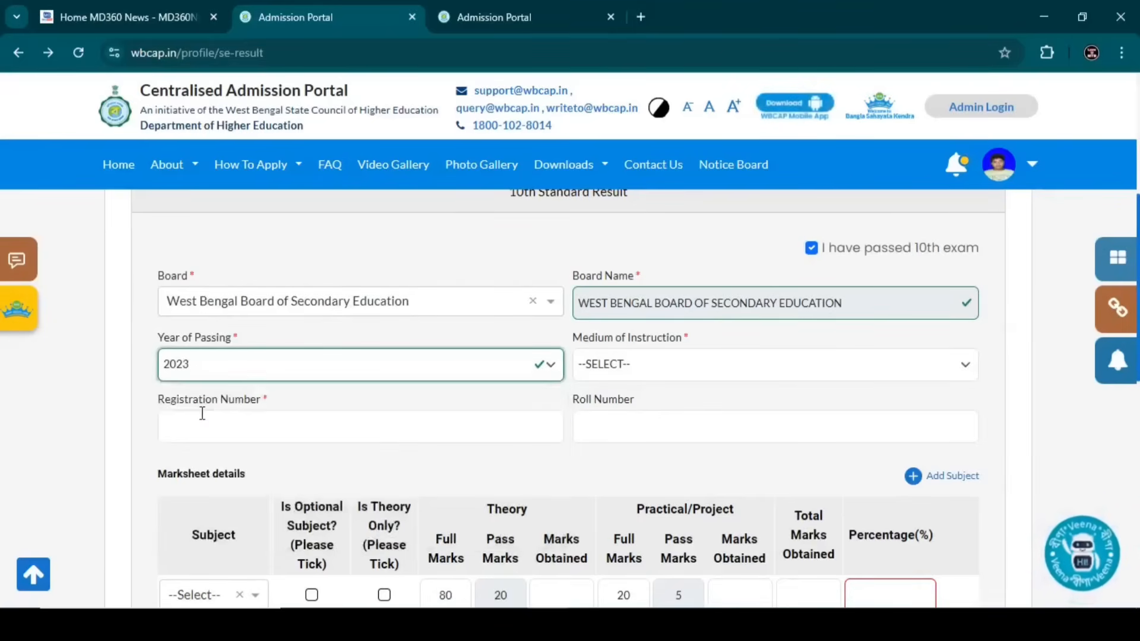
left_click(642, 371)
left_click(615, 413)
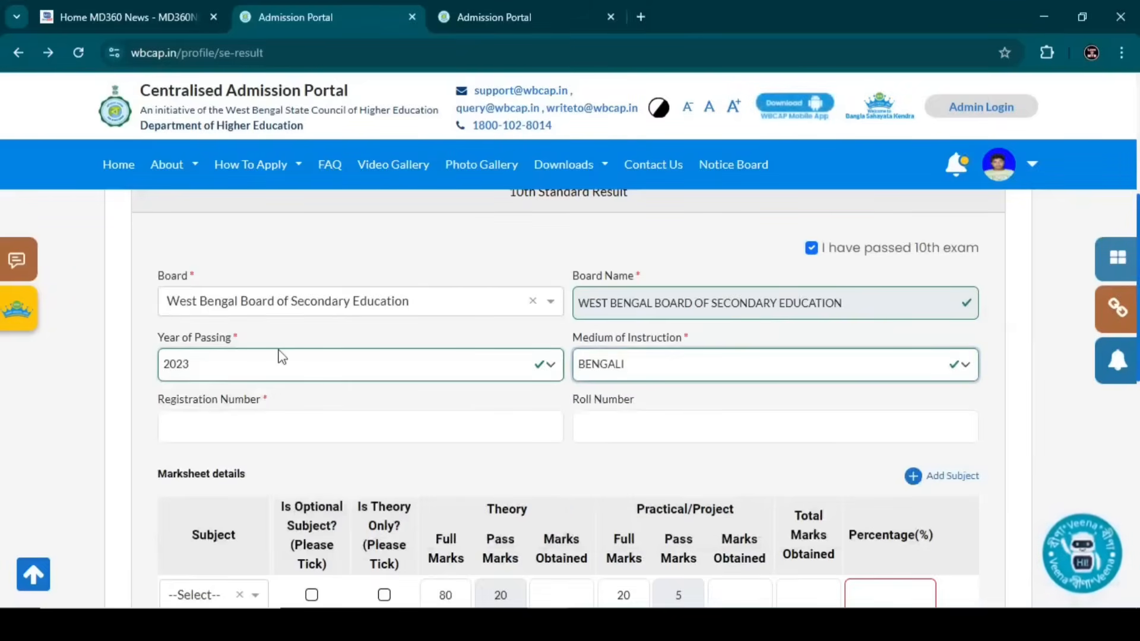
left_click(282, 358)
left_click(281, 359)
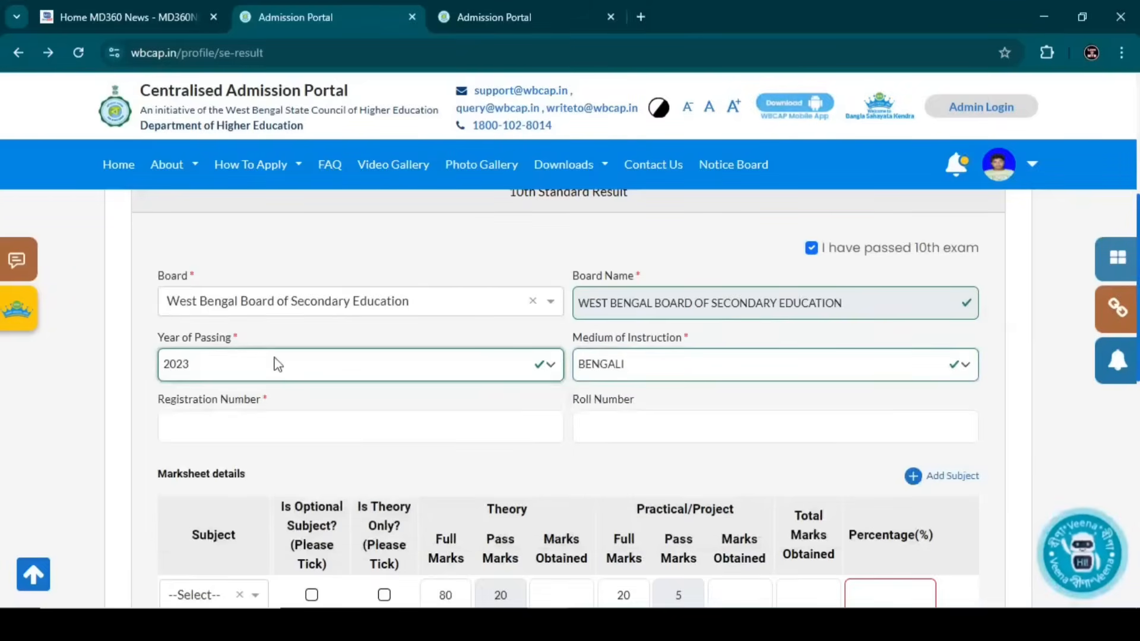
left_click(331, 422)
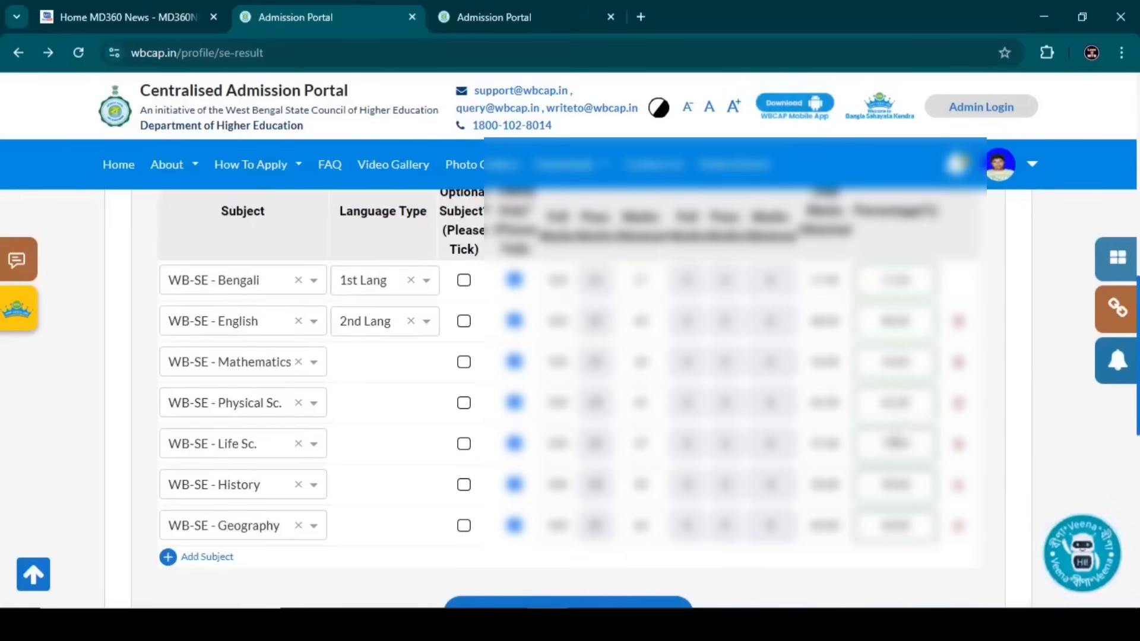
scroll(886, 463, "down", 3)
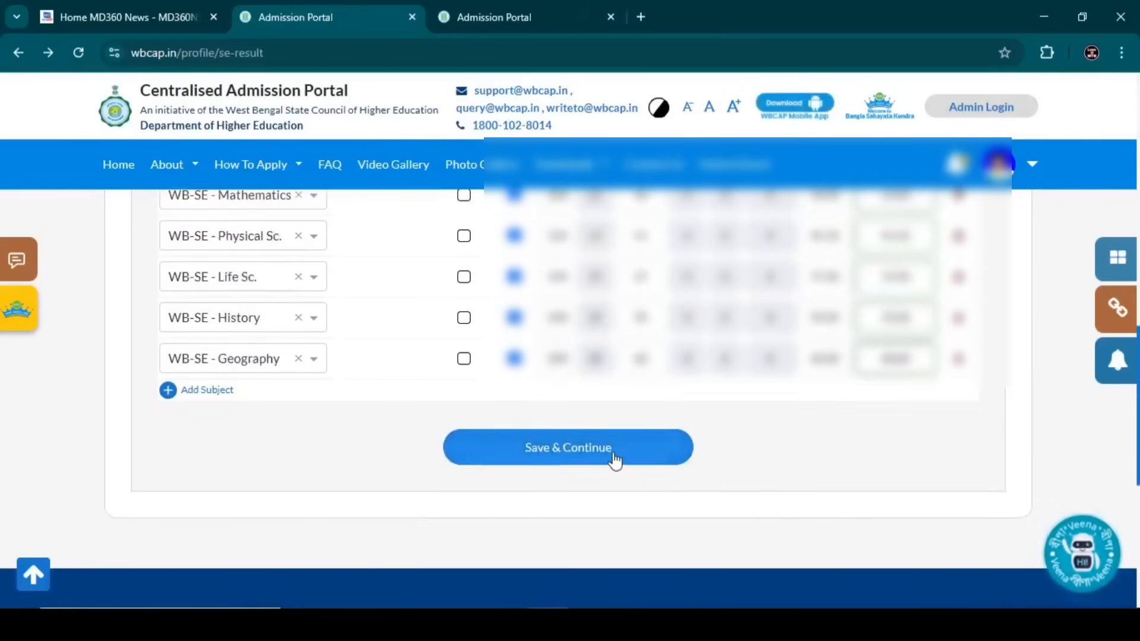
- Save the 10th Standard Result and confirm leaving for the 10+2 form
left_click(615, 460)
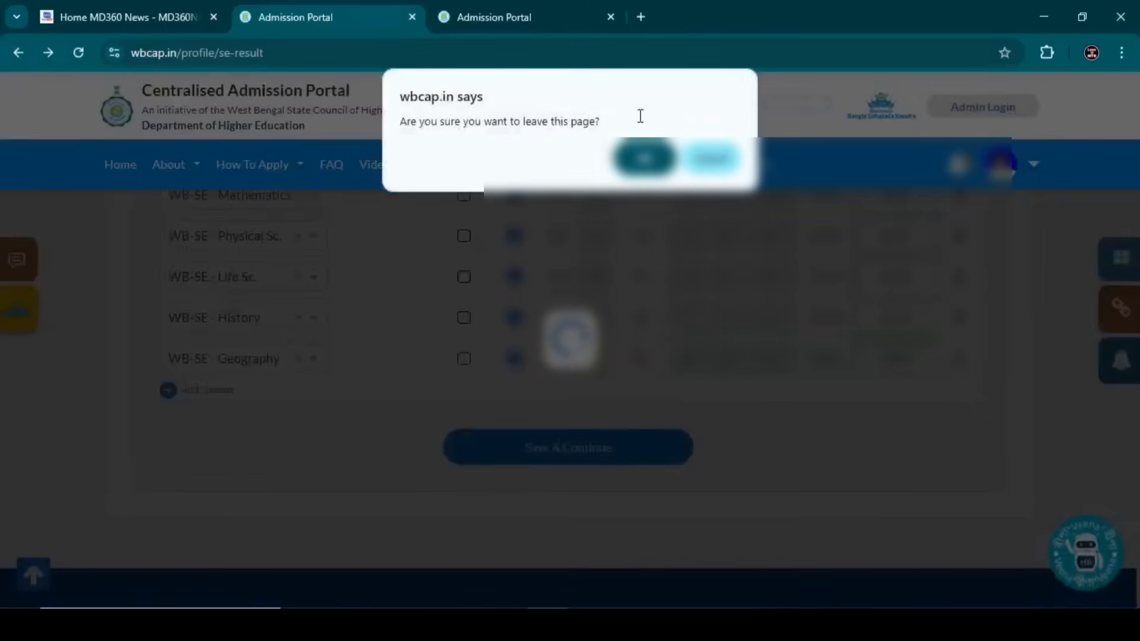
left_click(644, 158)
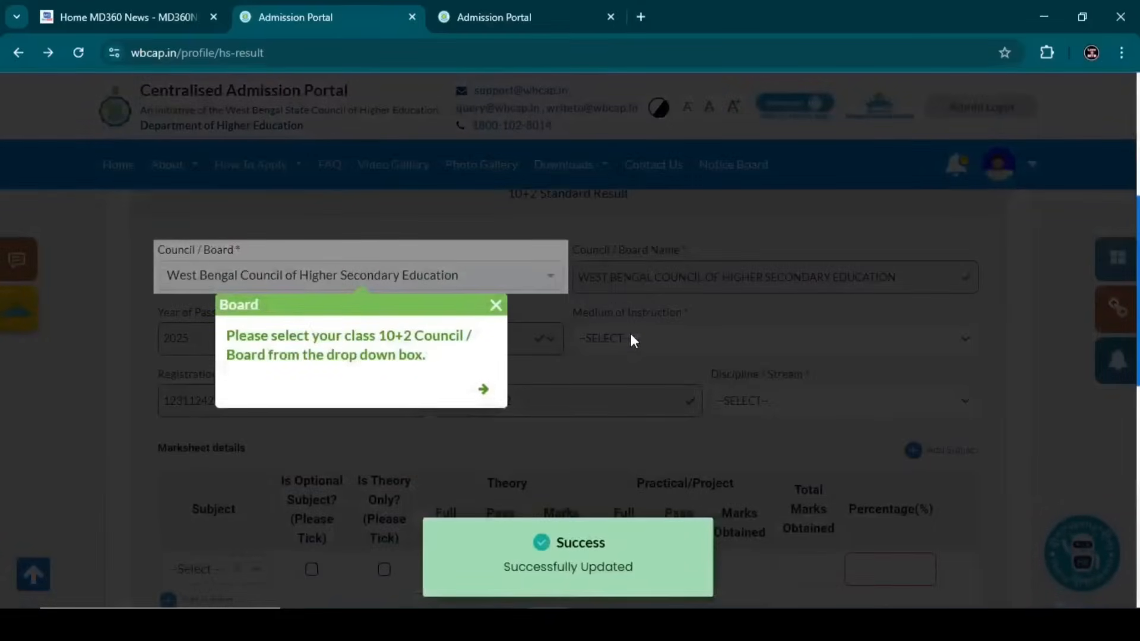
- Dismiss the Board tour tip and choose ARTS as the 10+2 Discipline/Stream
left_click(496, 306)
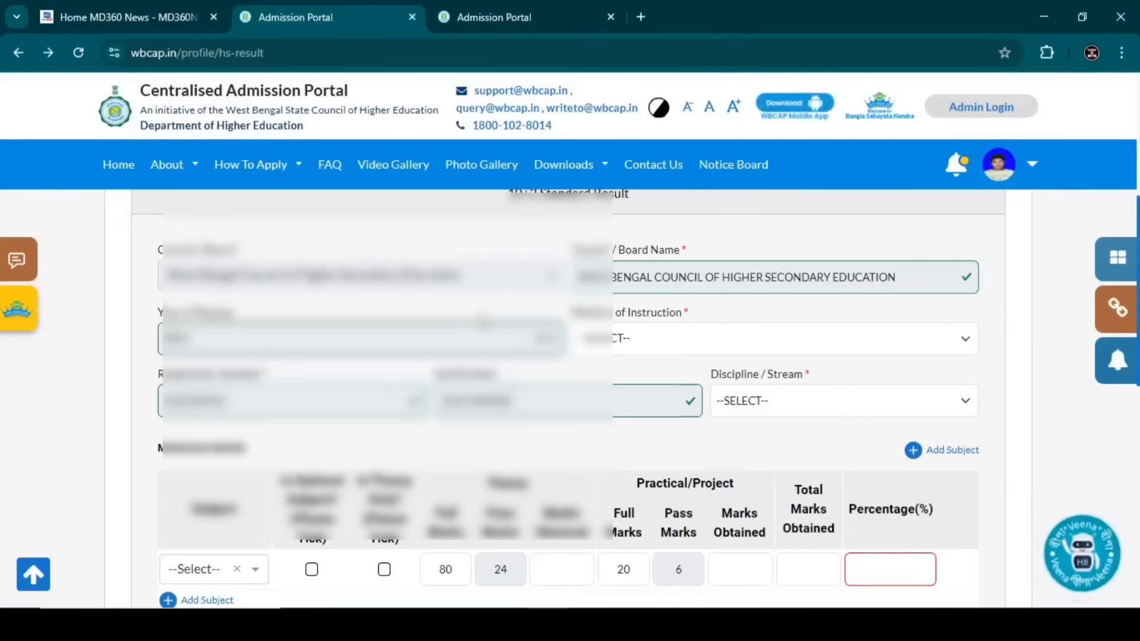
scroll(484, 321, "up", 2)
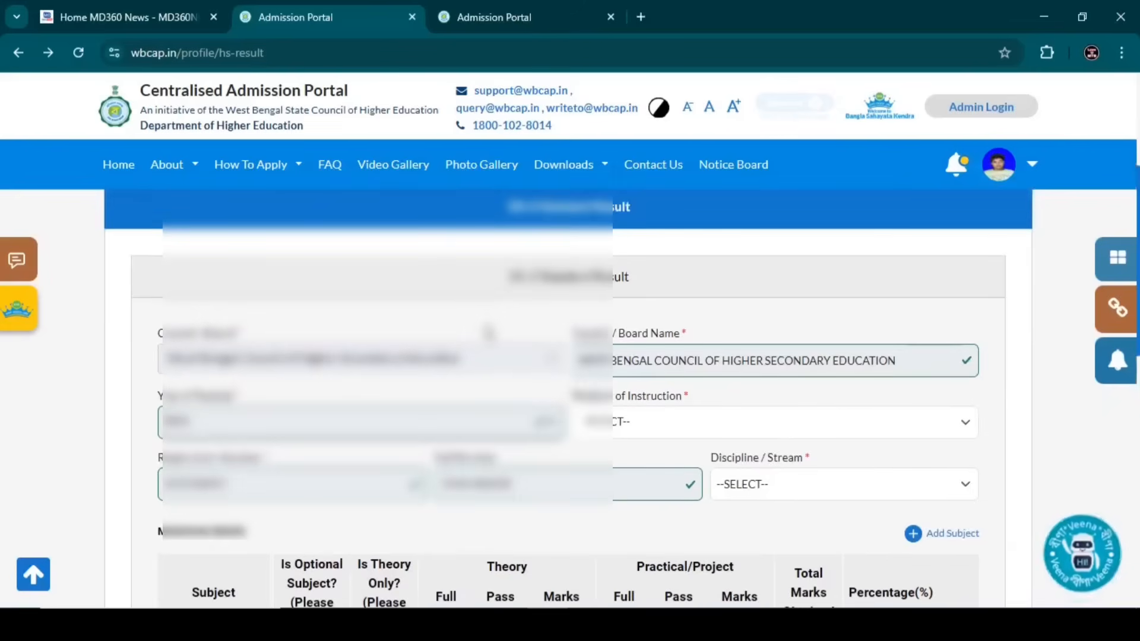
scroll(488, 332, "down", 2)
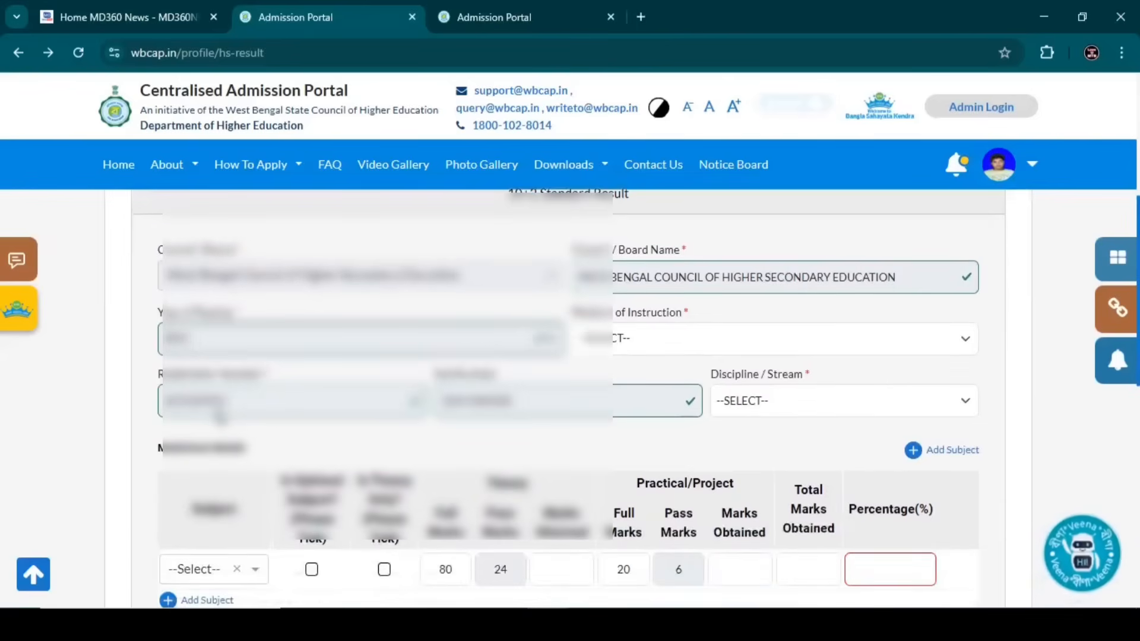
left_click(772, 400)
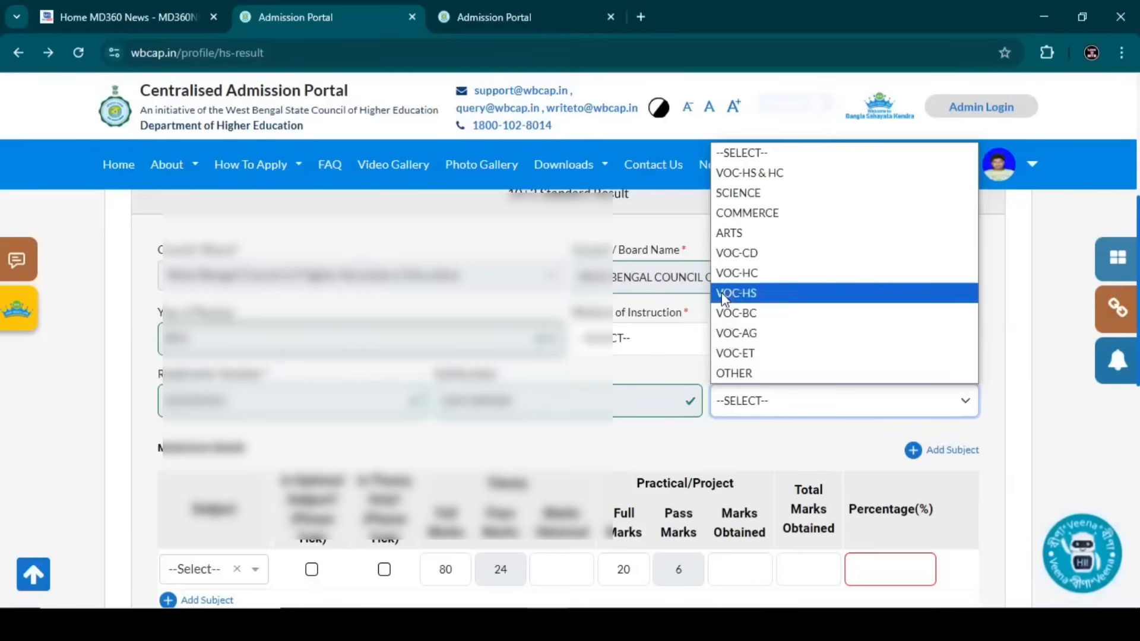
left_click(722, 233)
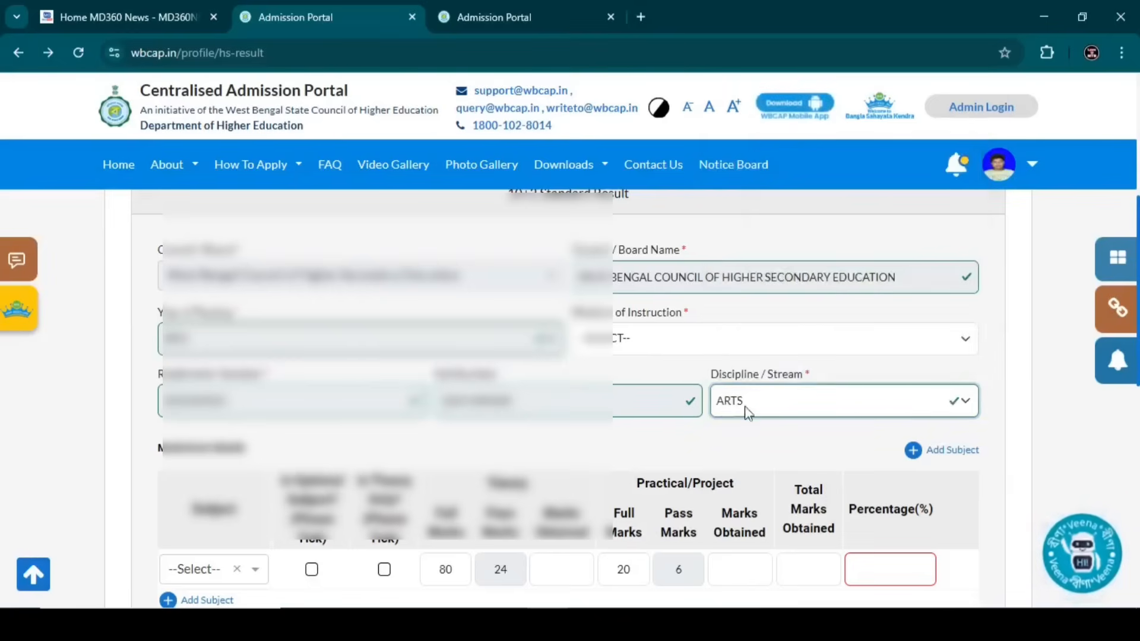
left_click(779, 404)
key("Down")
key("Down")
key("Down")
key("Down")
key("Down")
key("Down")
key("Down")
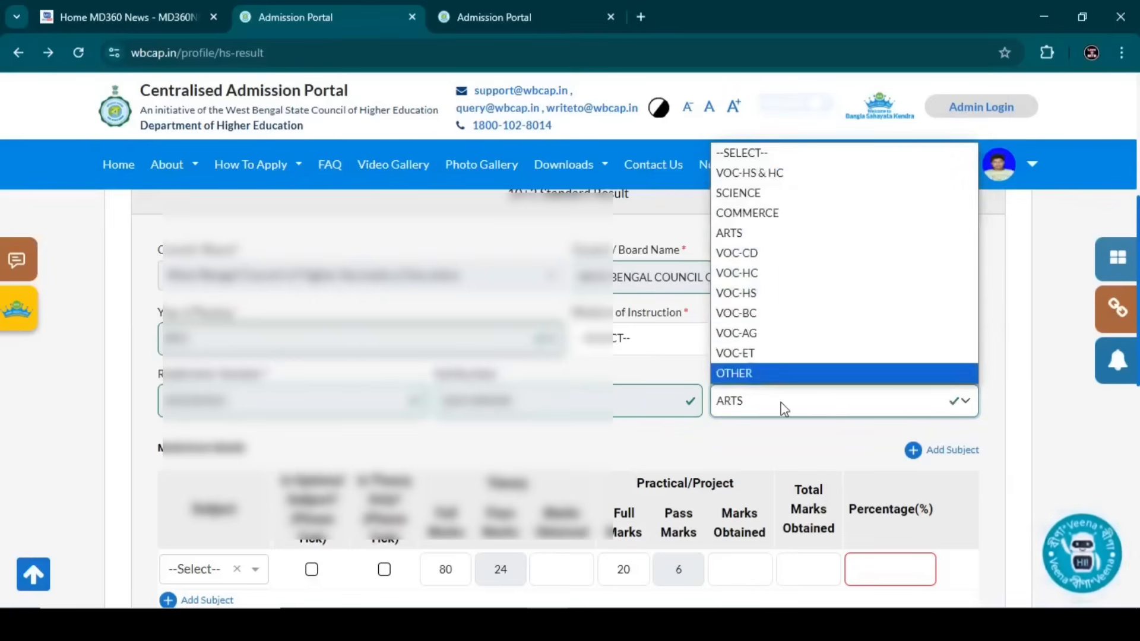
key("Escape")
scroll(674, 408, "down", 2)
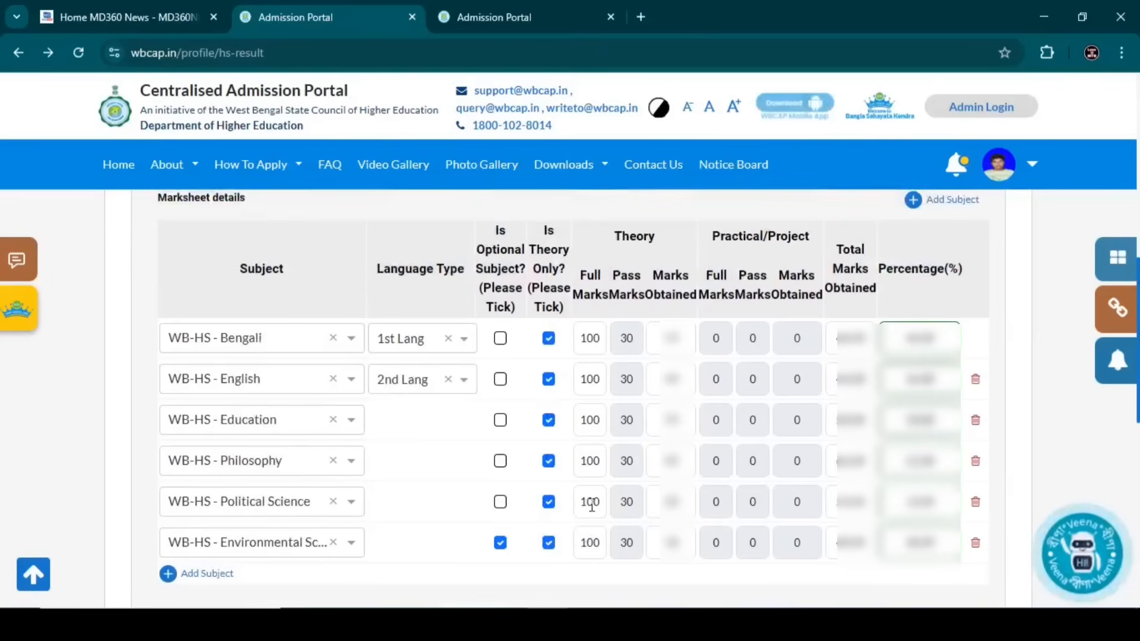
scroll(591, 505, "down", 3)
- Save the 10+2 results and accept the leave-page prompt to reach the Documents step
left_click(605, 469)
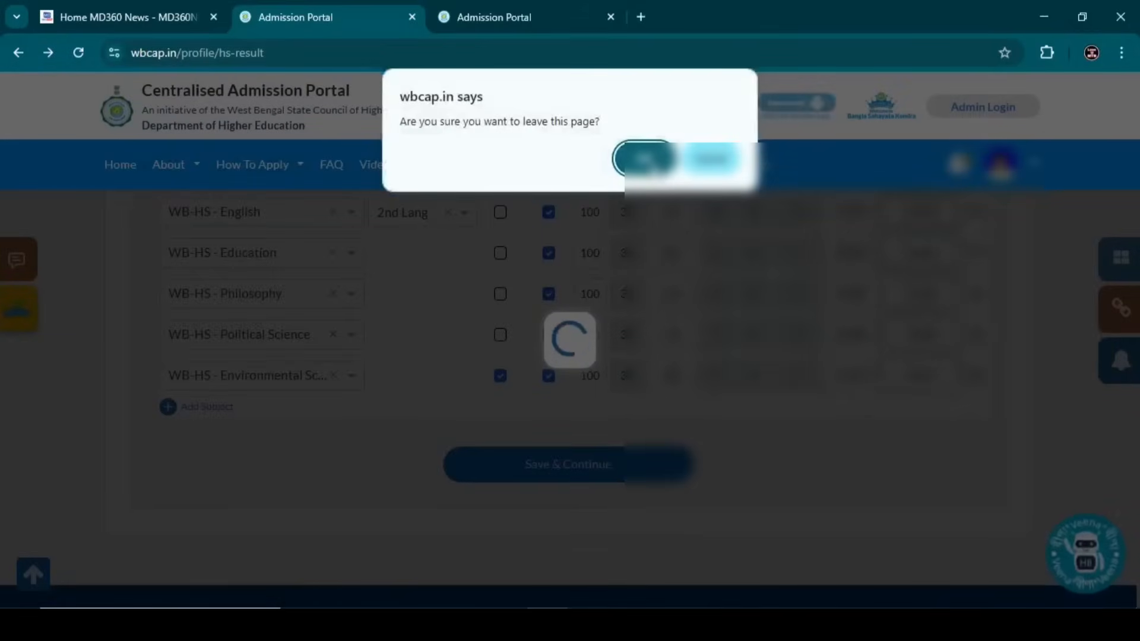
left_click(642, 158)
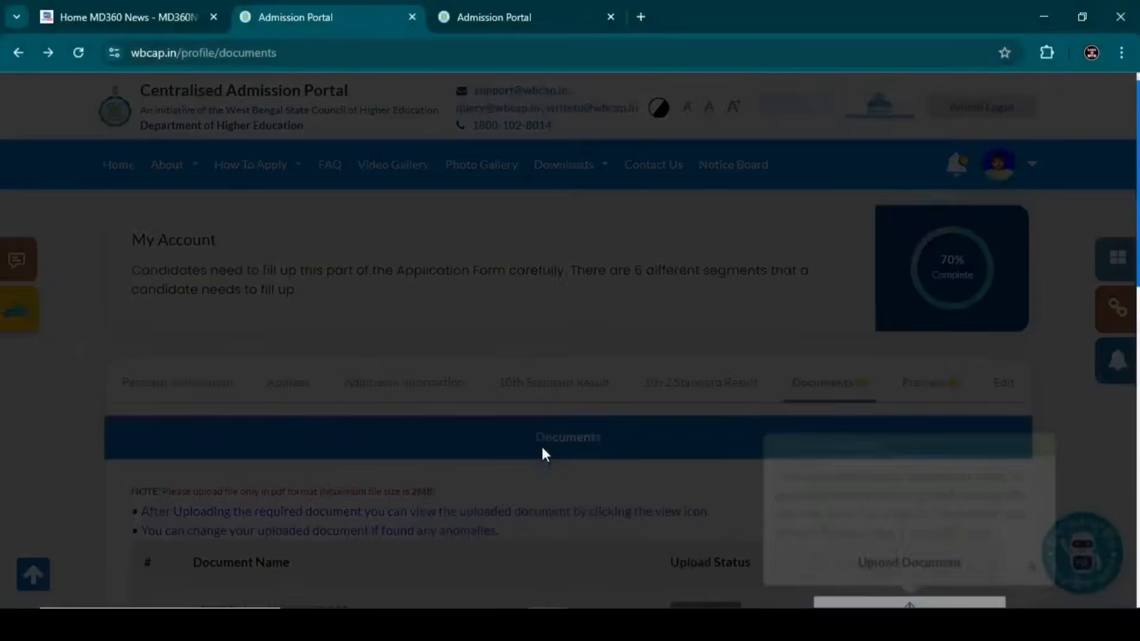
- Close the Upload Document tour tip and work through the five required document rows, identity to age proof
left_click(1044, 394)
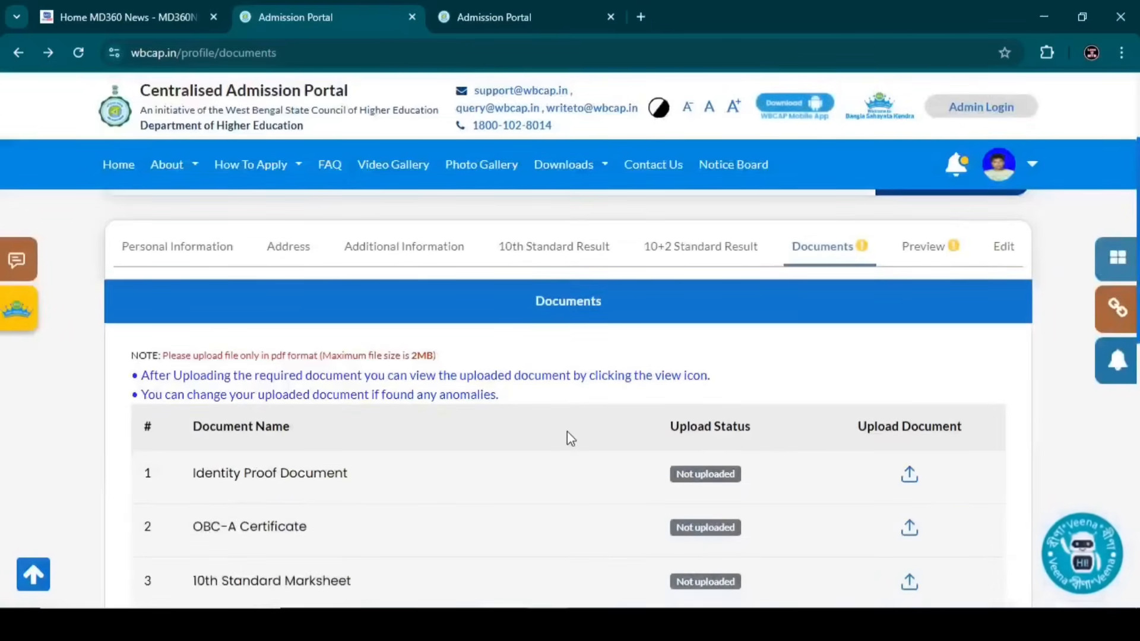
scroll(568, 432, "down", 1)
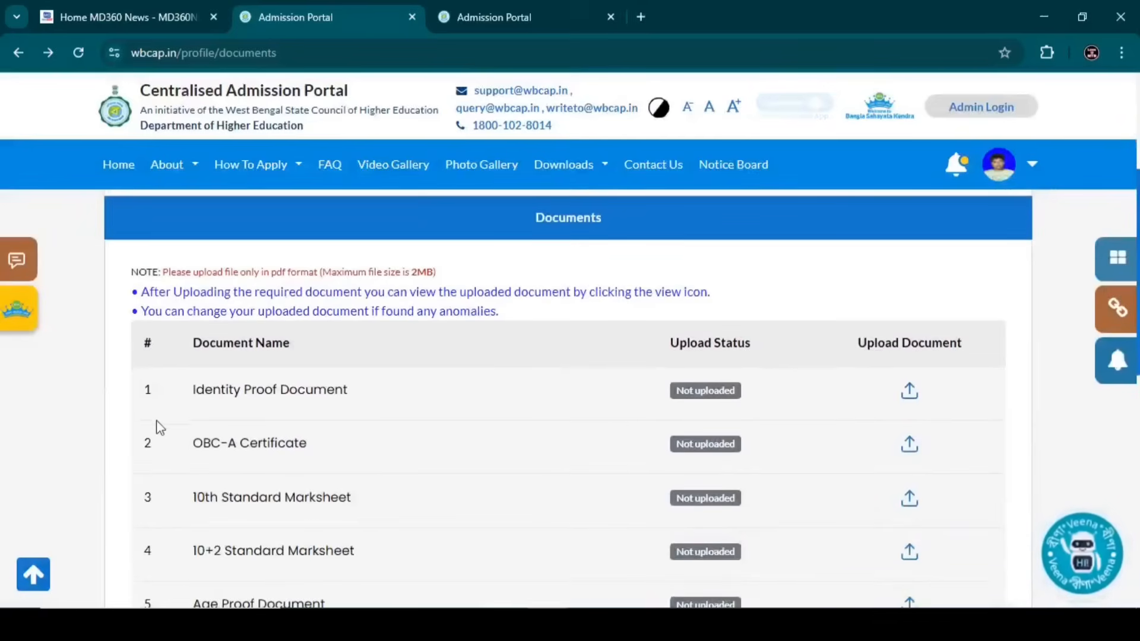
scroll(196, 390, "down", 1)
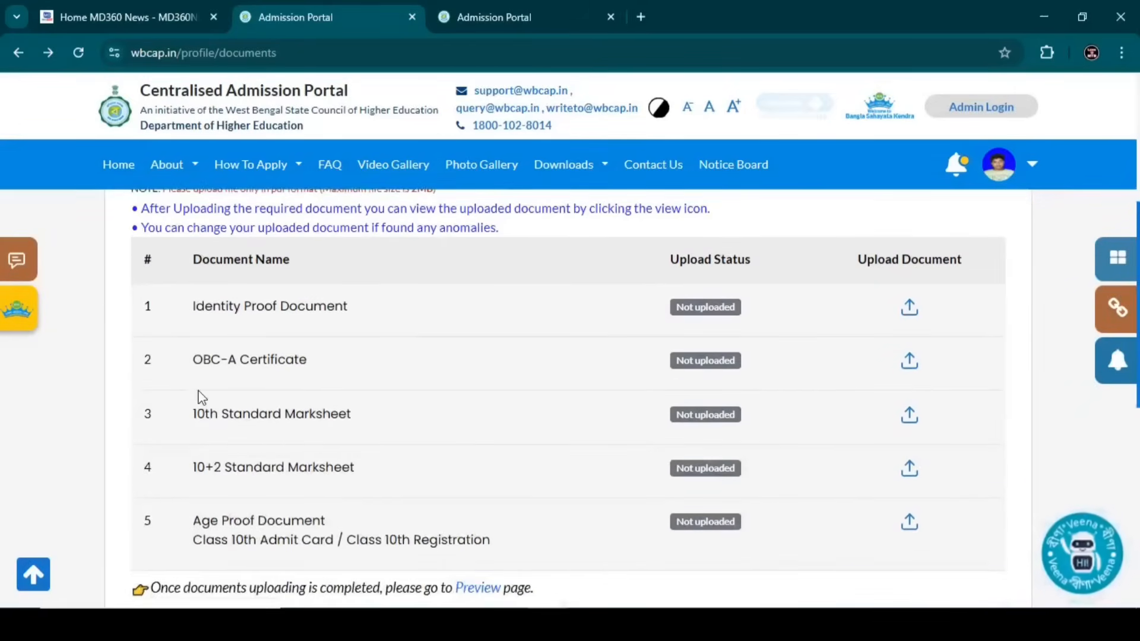
scroll(202, 397, "up", 1)
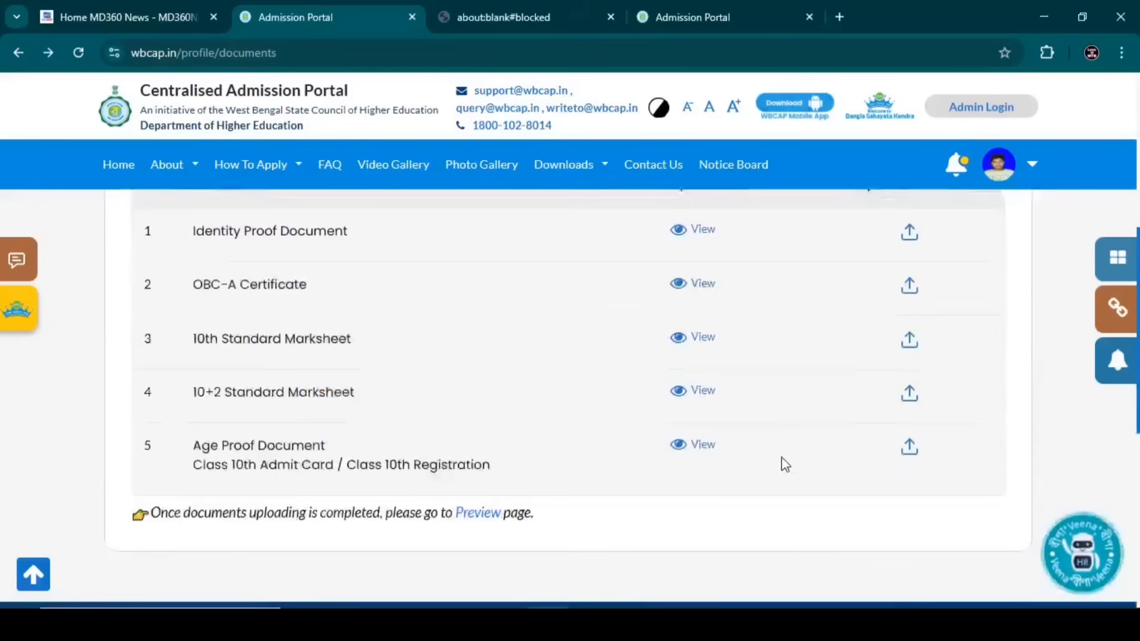
scroll(782, 457, "down", 1)
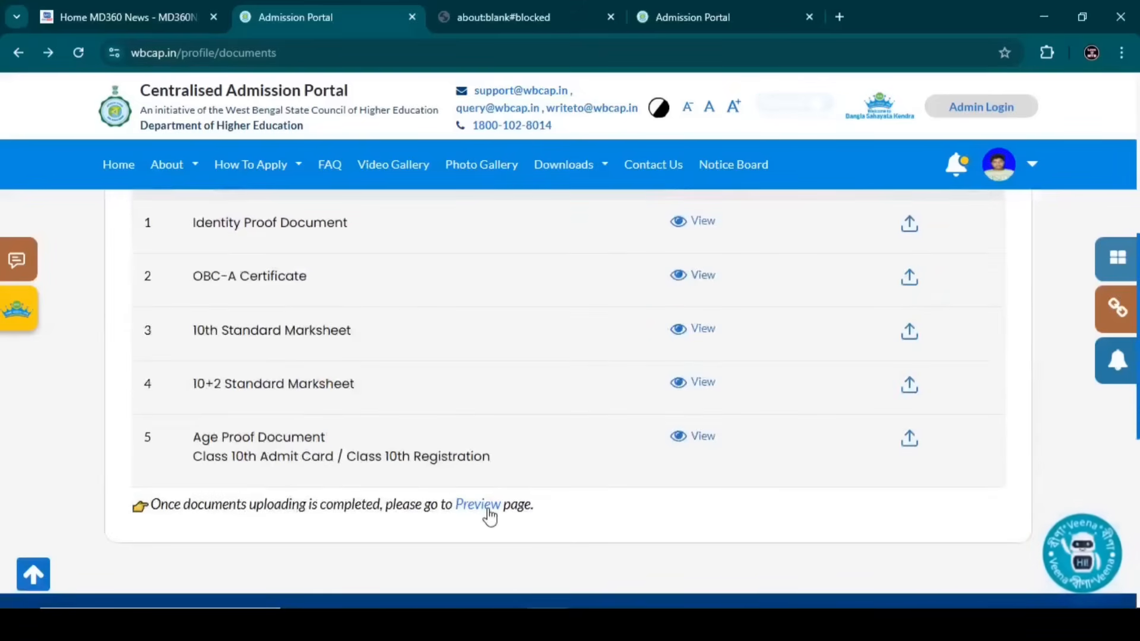
- Open the application preview and mark personal, address and additional information as checked and verified
left_click(479, 506)
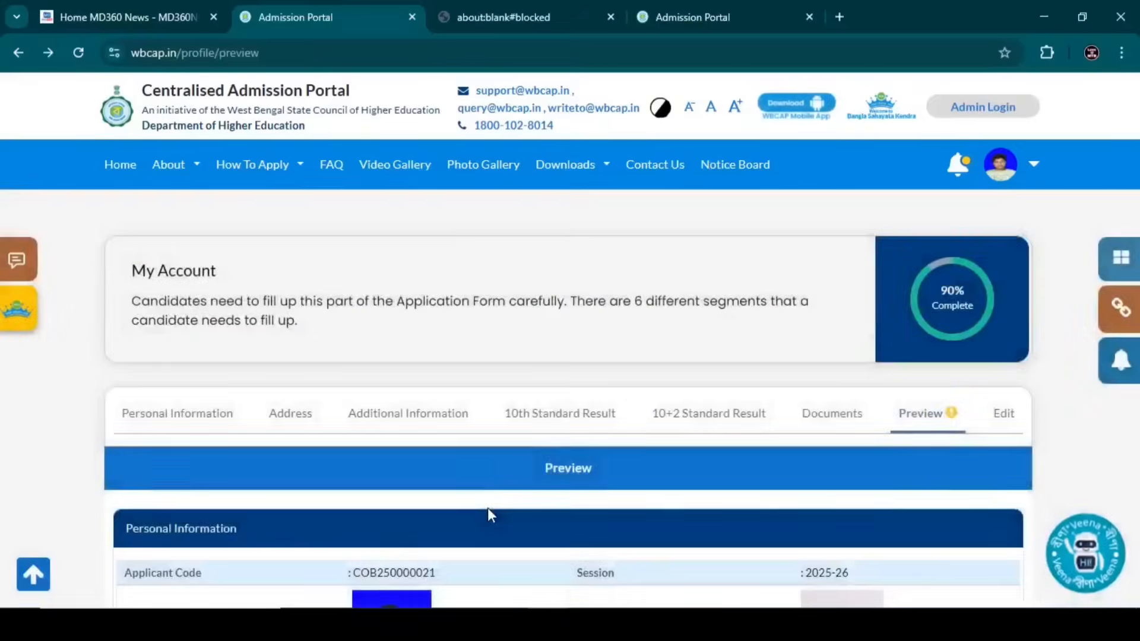
scroll(487, 508, "down", 4)
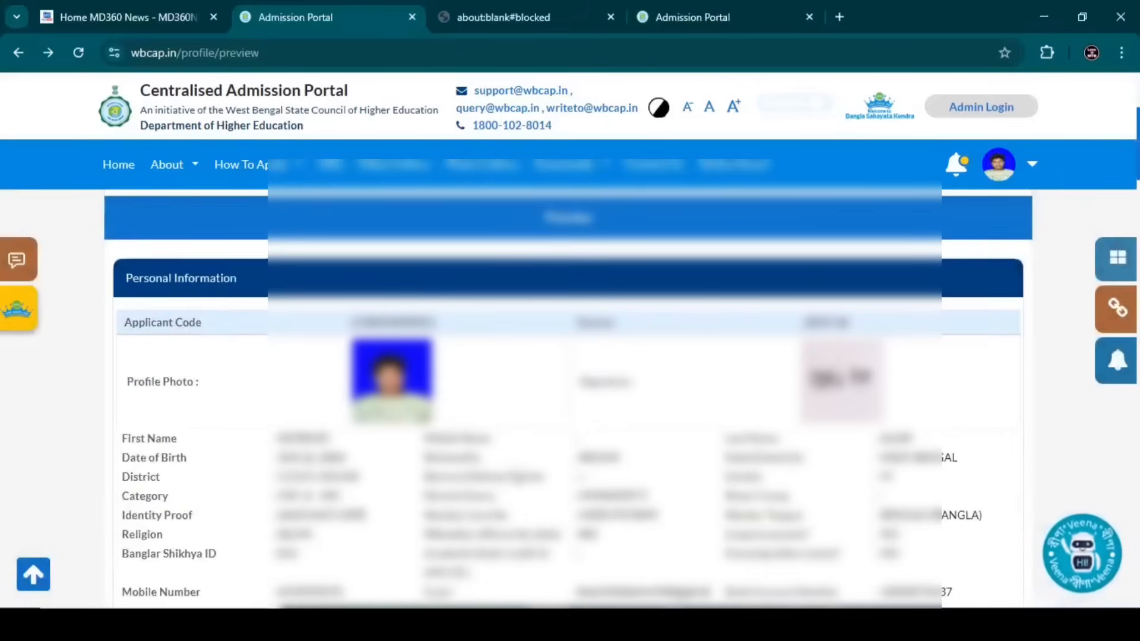
scroll(234, 402, "down", 5)
left_click(125, 352)
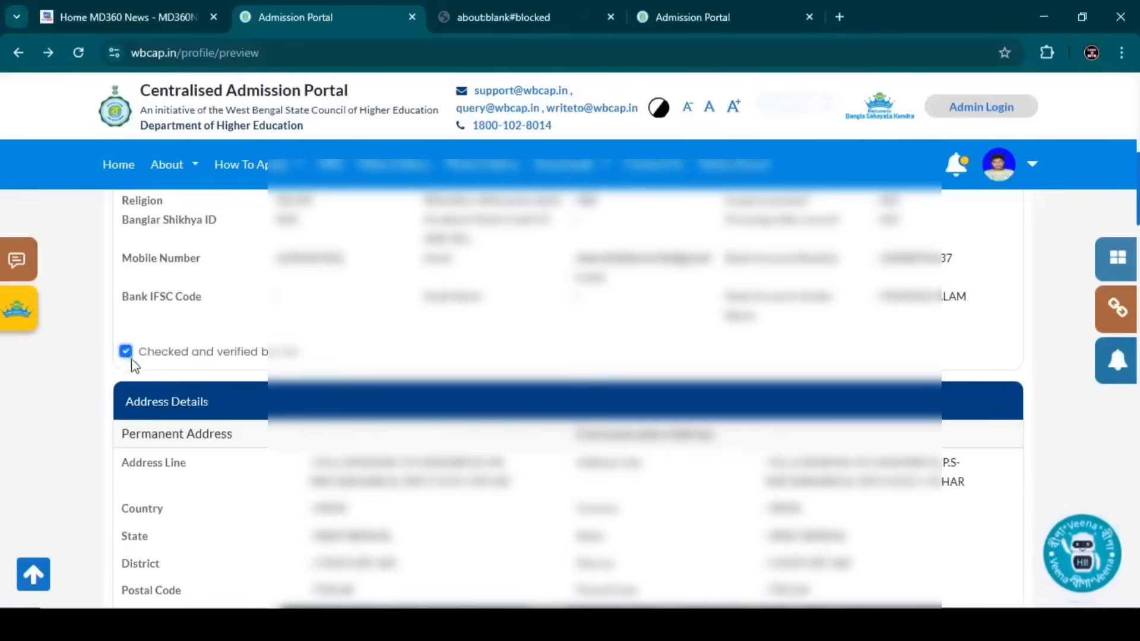
scroll(340, 357, "down", 3)
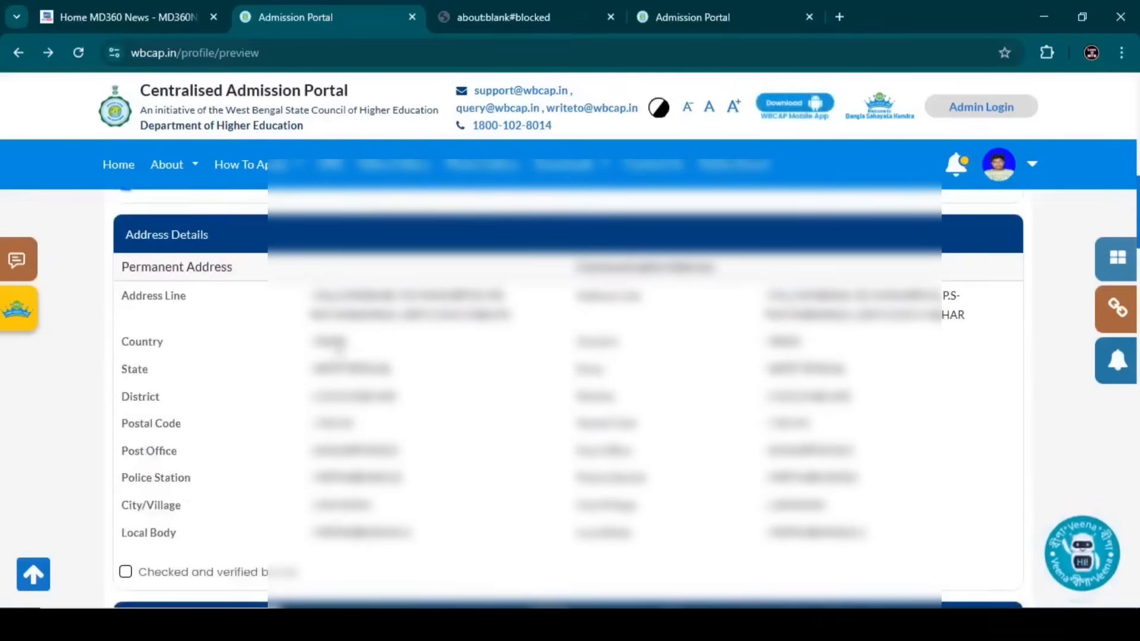
scroll(204, 397, "down", 1)
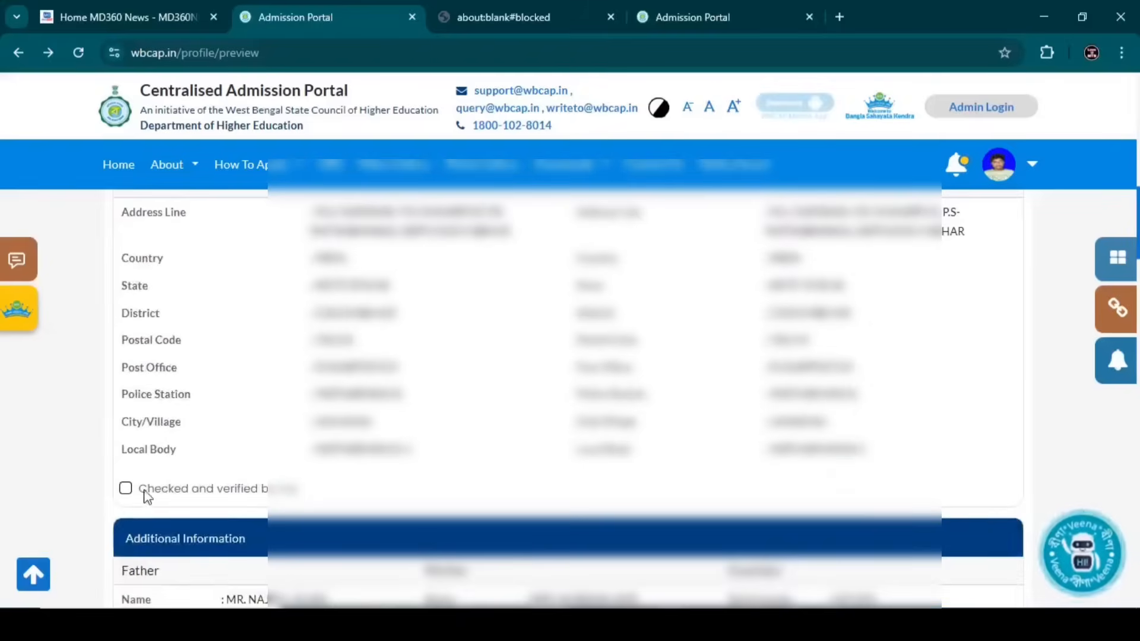
left_click(125, 488)
scroll(244, 416, "down", 4)
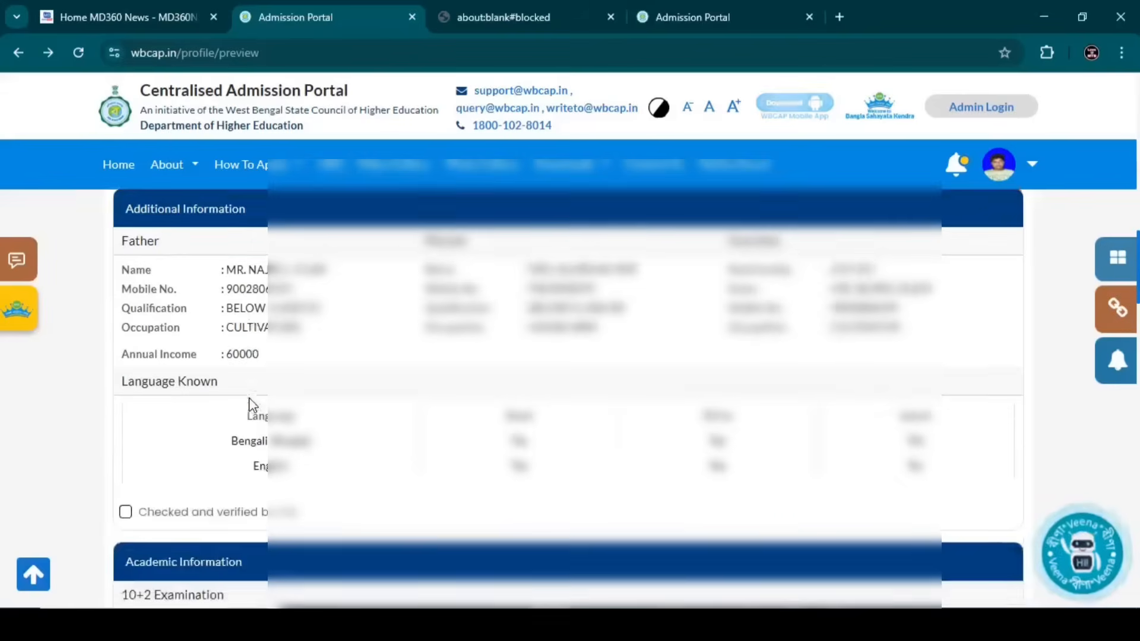
left_click(125, 508)
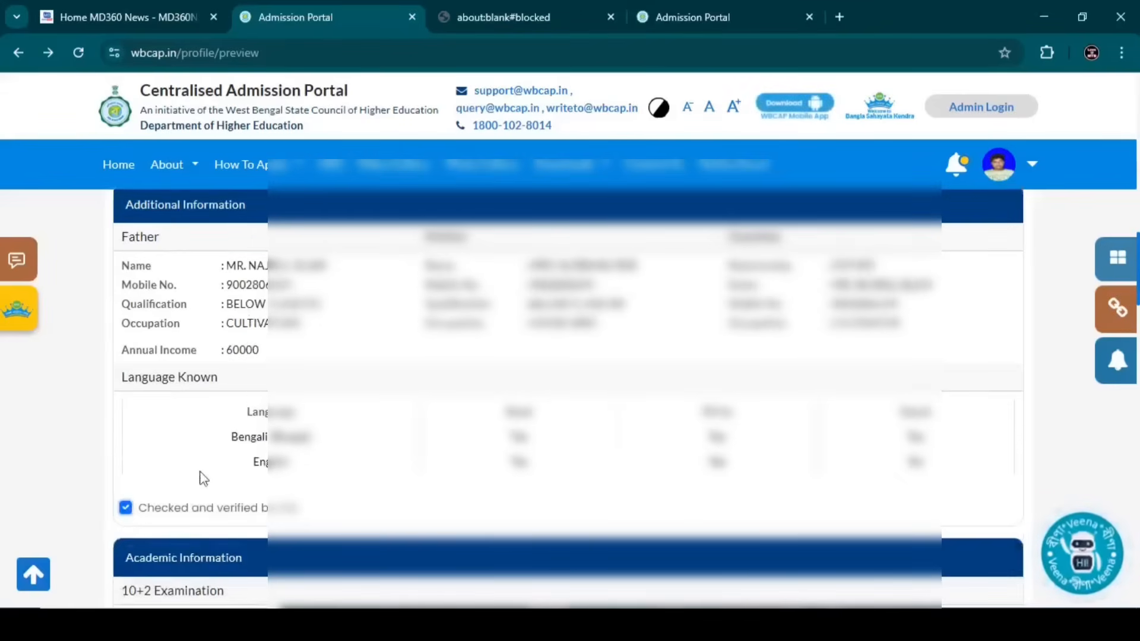
- Mark academic information and the documents list as verified, viewing the bank account proof in a new tab
scroll(247, 417, "down", 3)
scroll(245, 416, "down", 2)
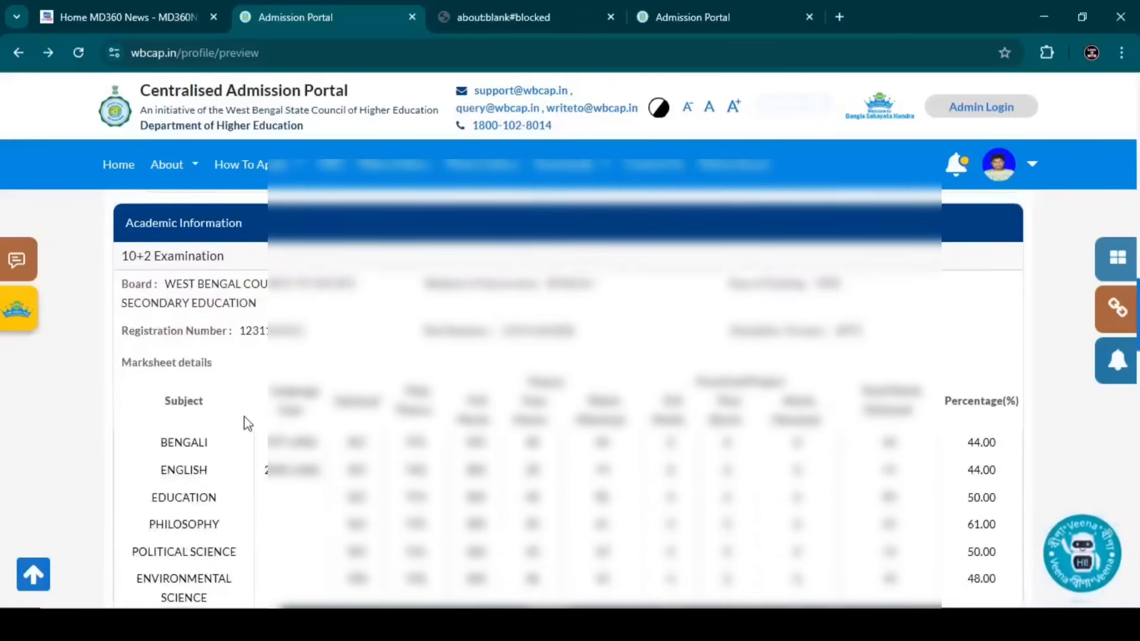
scroll(514, 426, "down", 1)
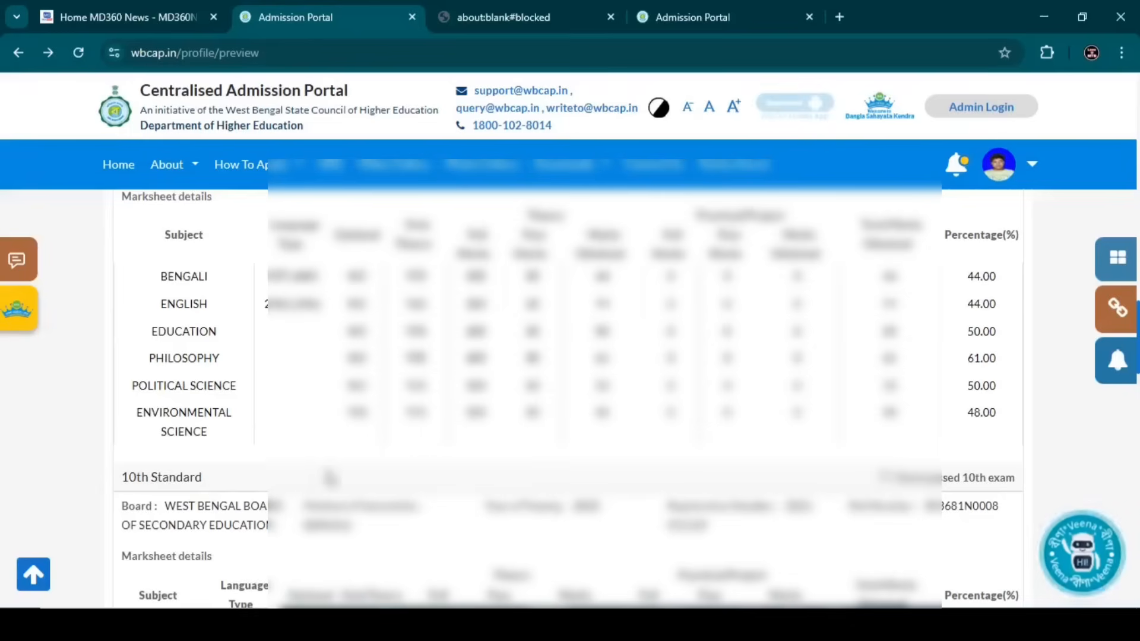
scroll(369, 456, "down", 2)
scroll(371, 455, "down", 2)
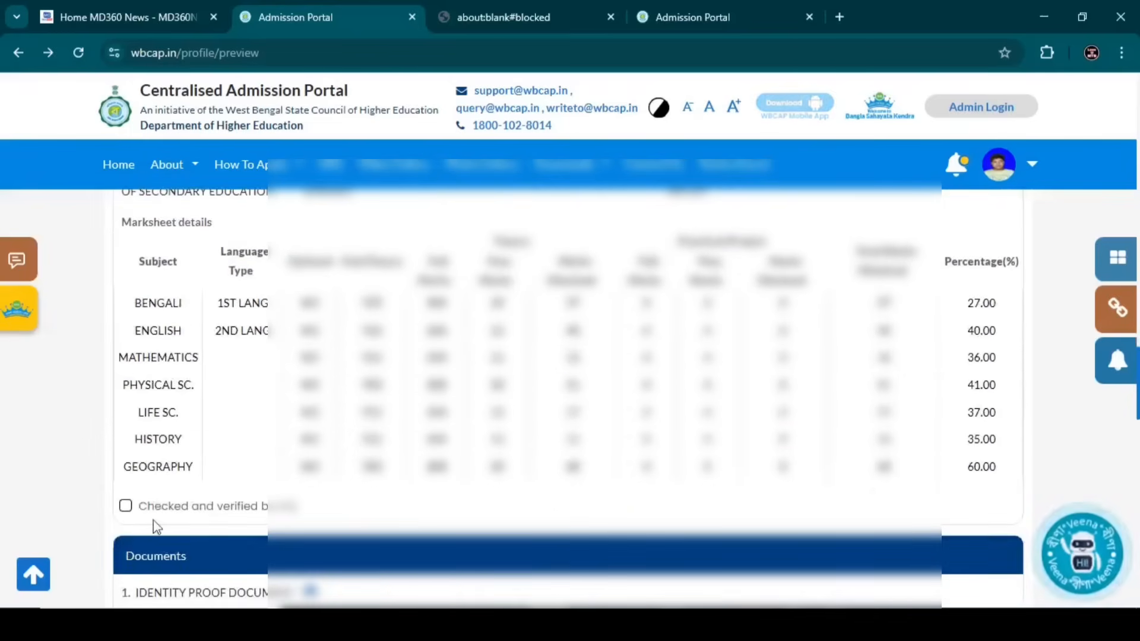
left_click(125, 506)
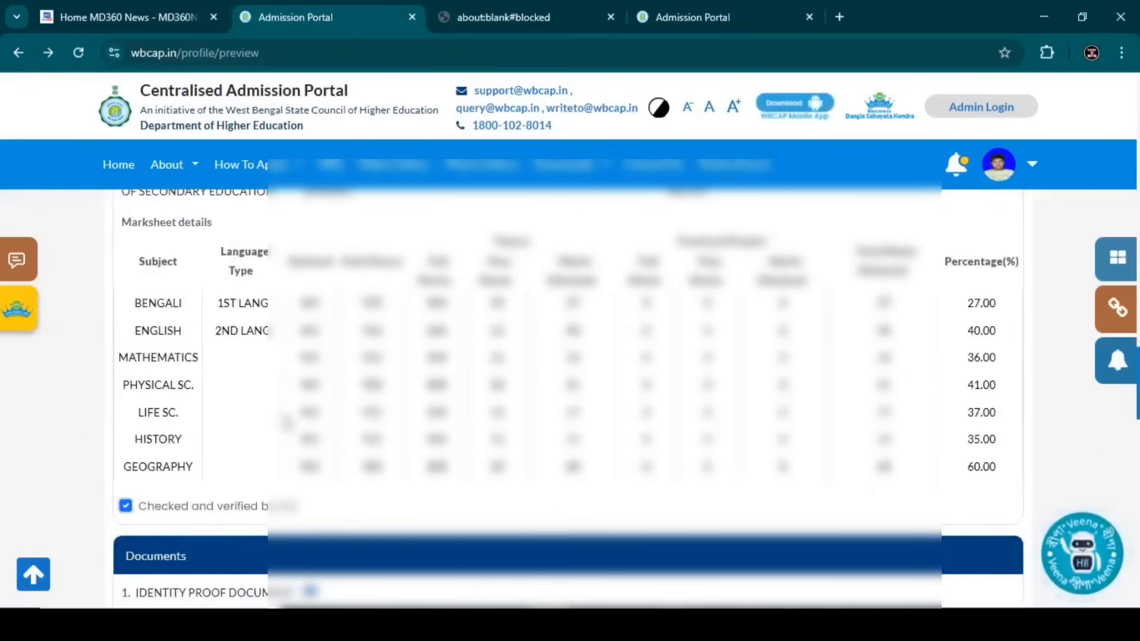
scroll(288, 421, "up", 1)
scroll(288, 421, "down", 4)
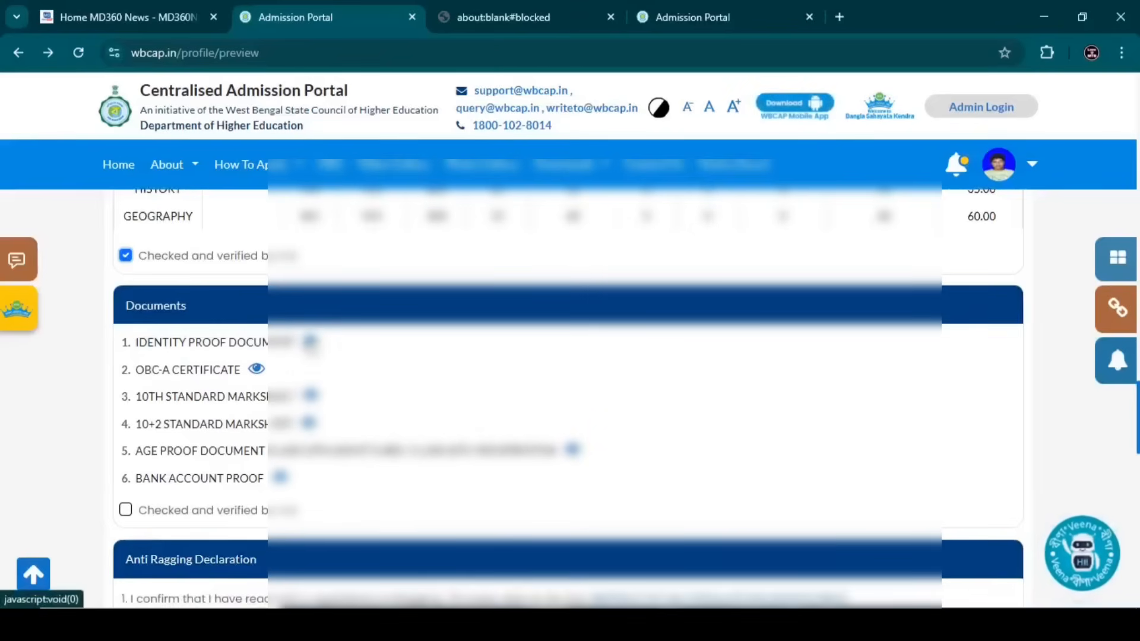
scroll(244, 416, "down", 1)
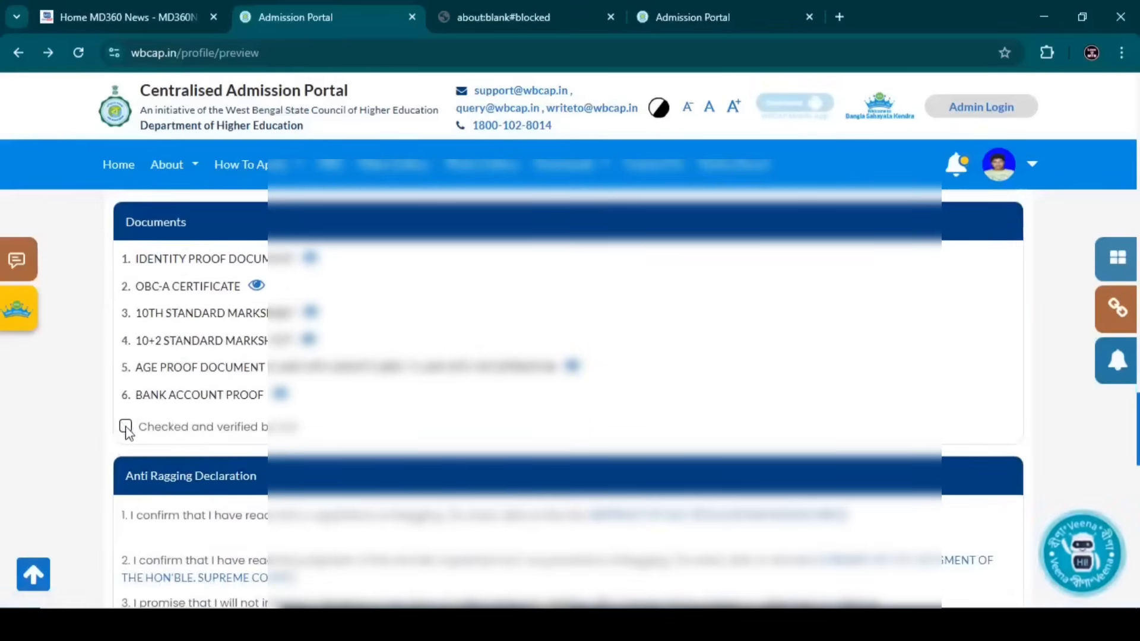
left_click(126, 427)
right_click(283, 396)
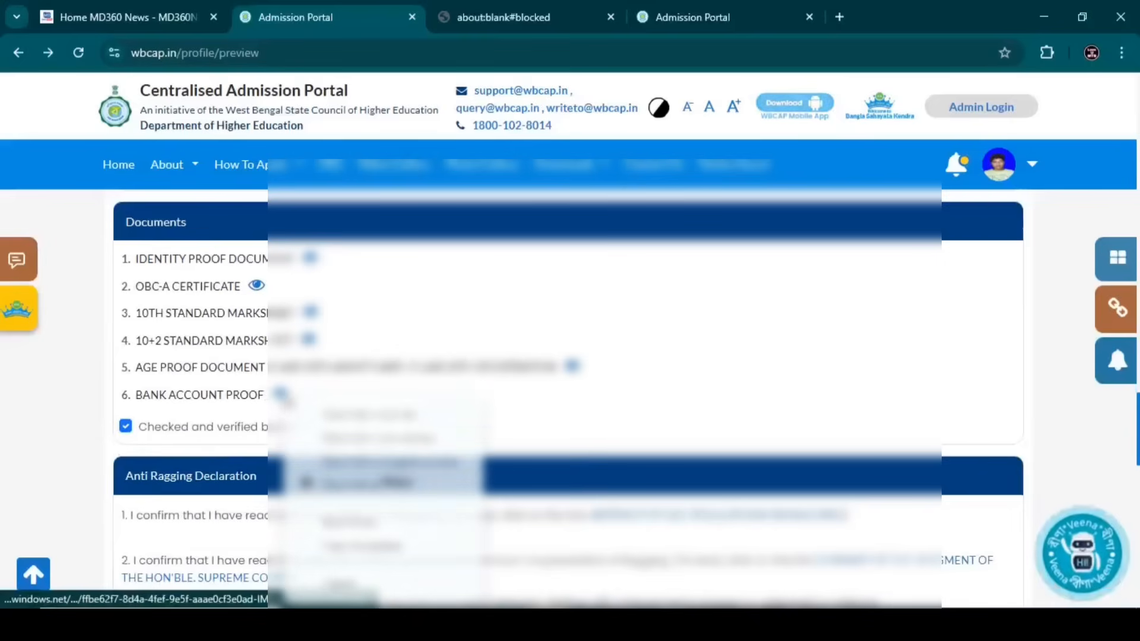
left_click(344, 414)
- Acknowledge the anti-ragging declaration and the consent statement, then confirm the profile
scroll(267, 343, "down", 1)
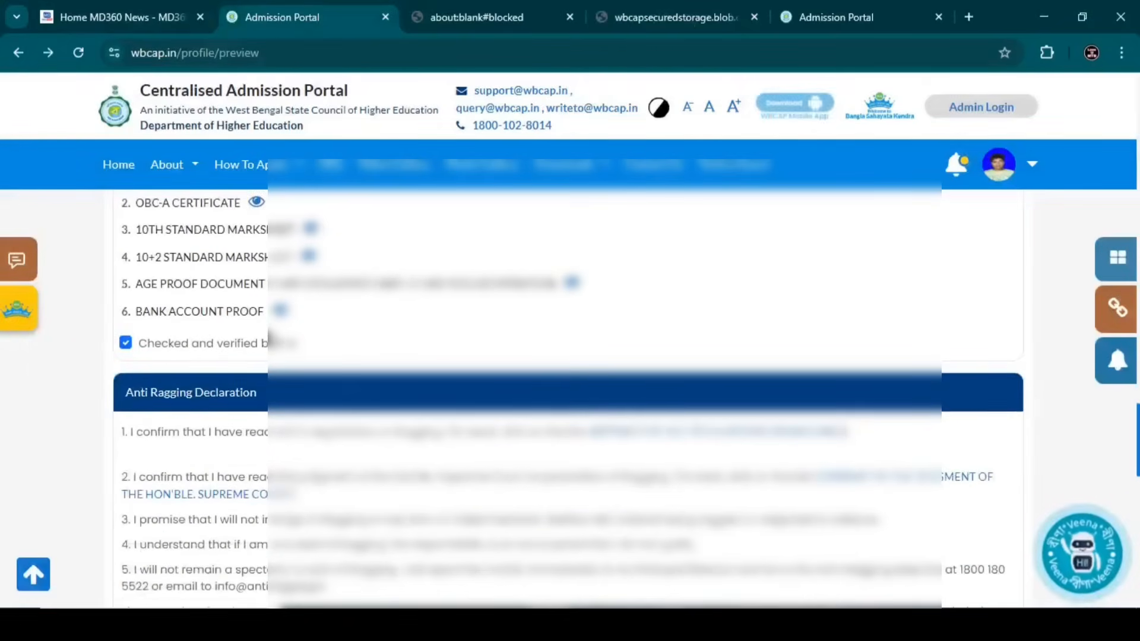
scroll(268, 338, "down", 2)
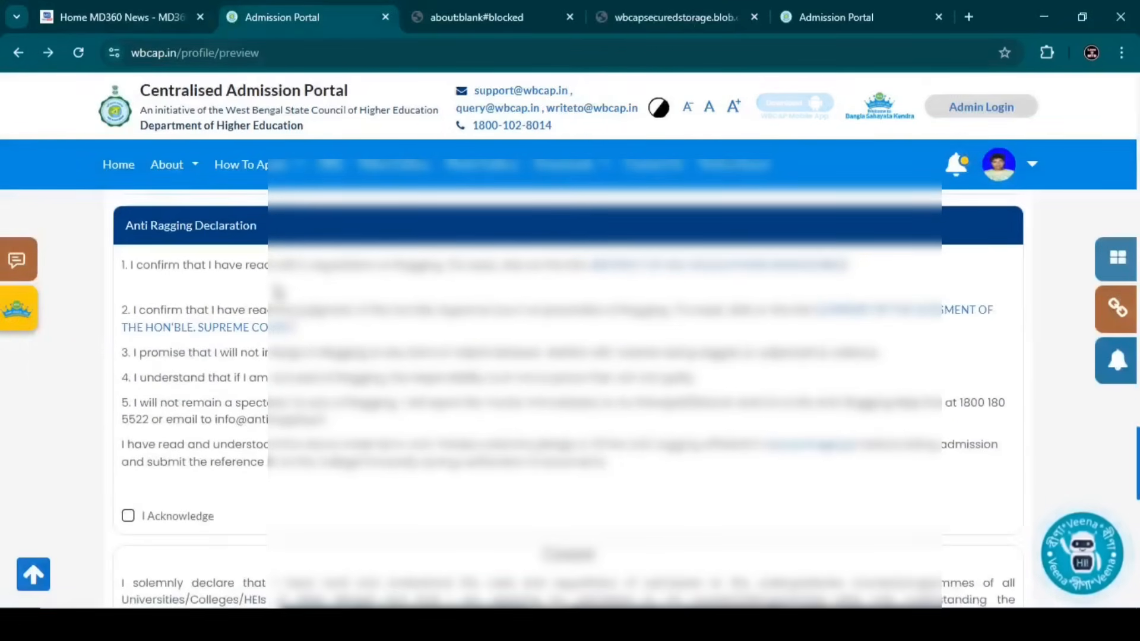
scroll(278, 292, "down", 1)
left_click(128, 433)
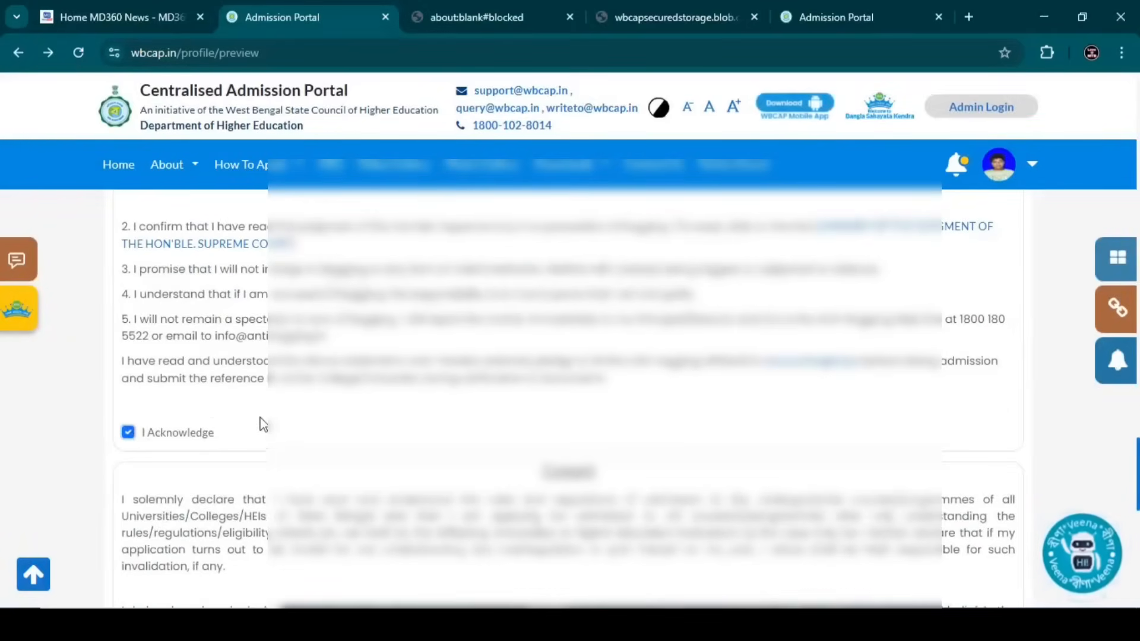
scroll(265, 418, "down", 5)
left_click(531, 463)
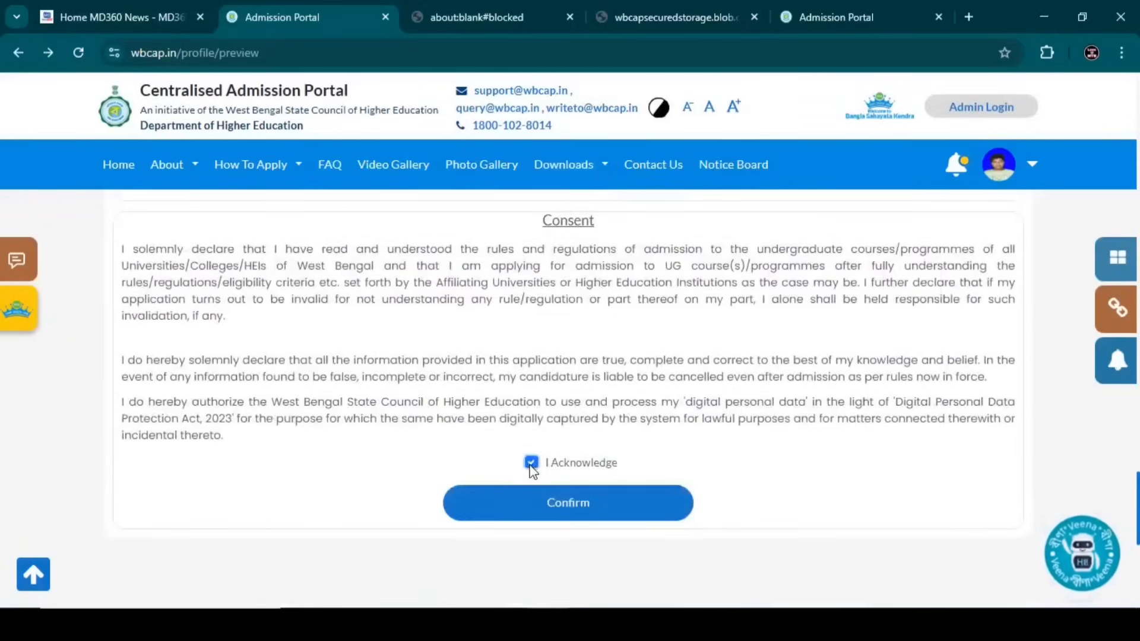
left_click(558, 503)
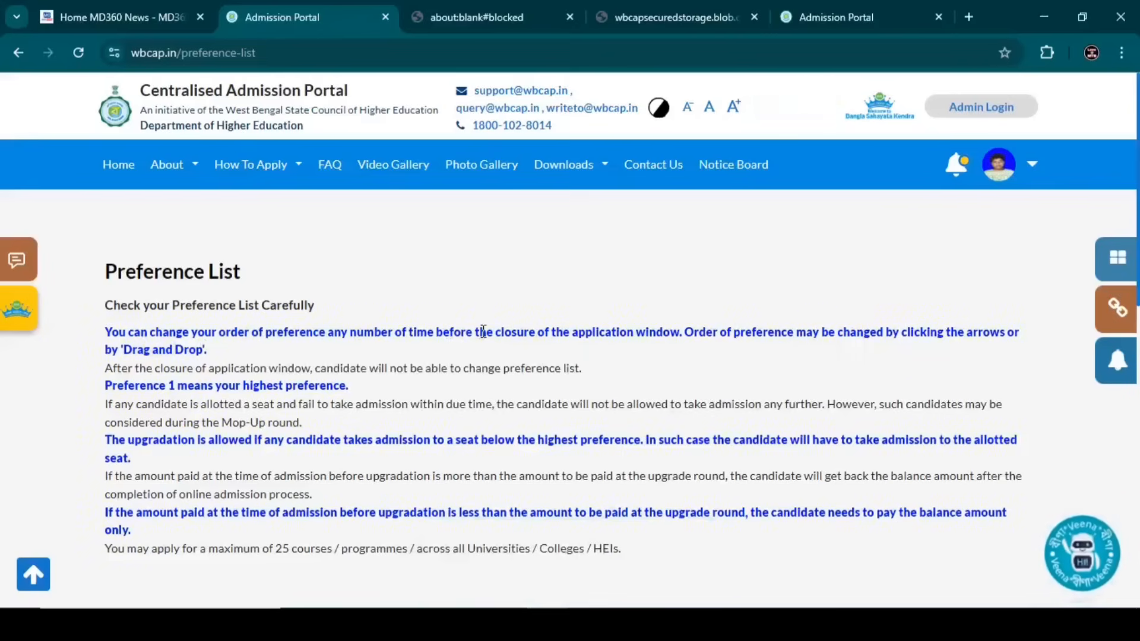
- Scroll down to the empty My Preference List (0) panel below the 25-course preference rules
scroll(483, 331, "down", 5)
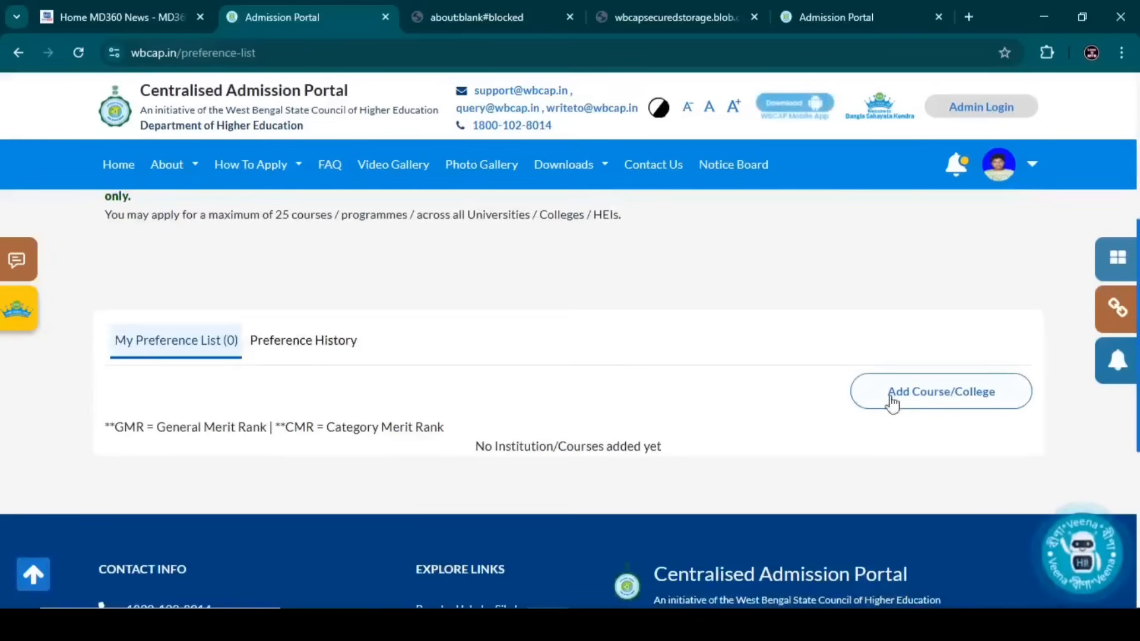
- Search Cooch Behar district for 4-Year B.A. (Hons.) courses at Mathabhanga College, Coochbehar
left_click(900, 406)
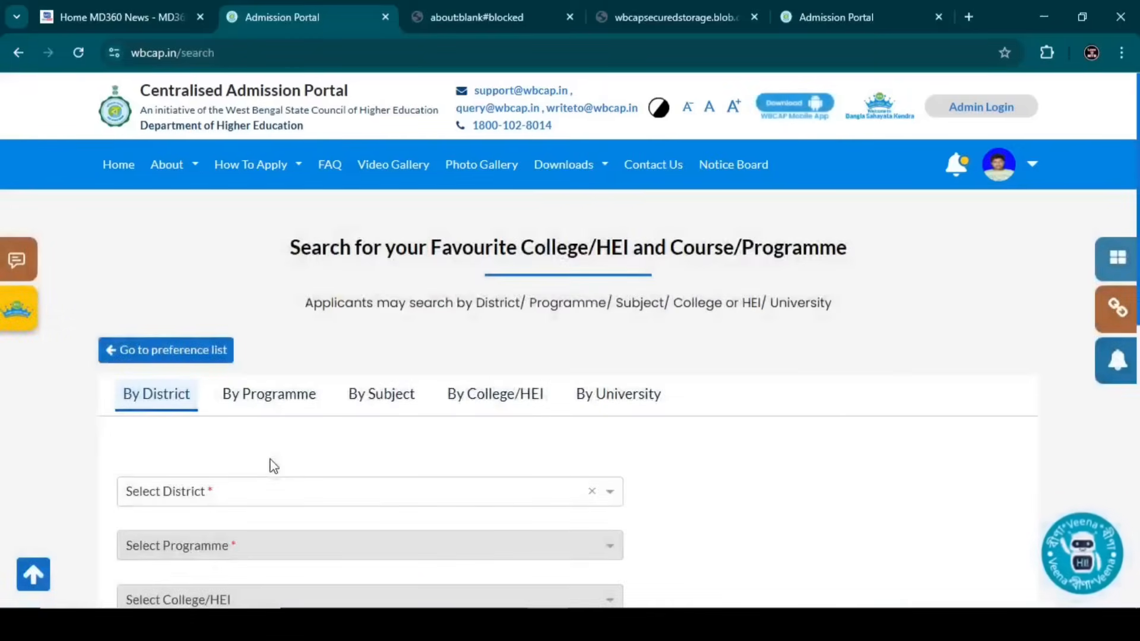
scroll(254, 466, "down", 1)
left_click(256, 410)
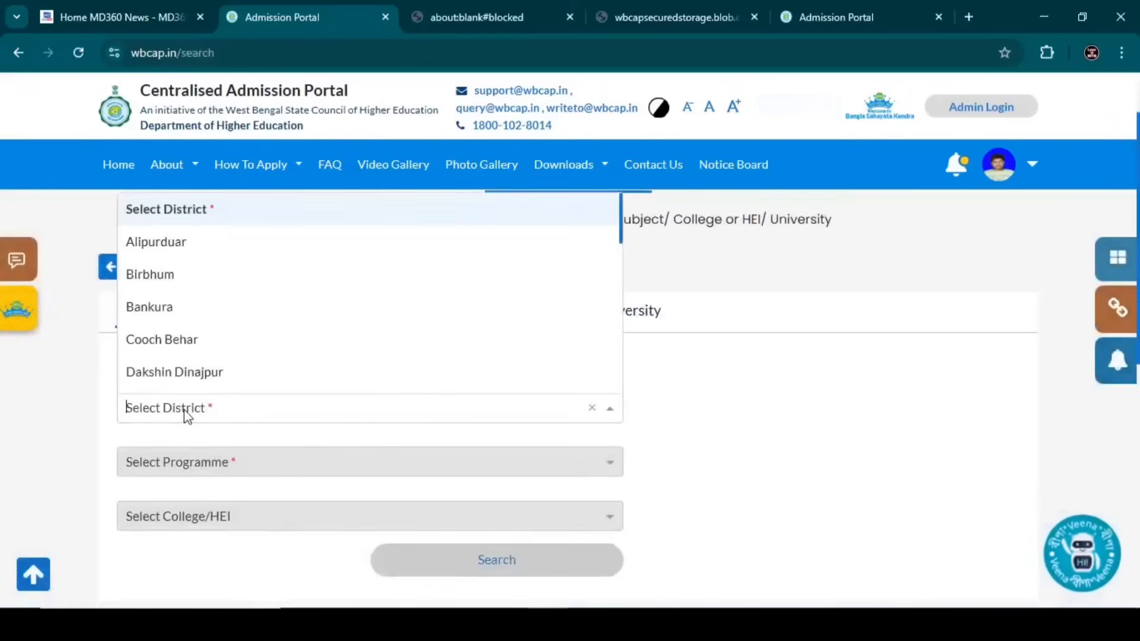
left_click(203, 350)
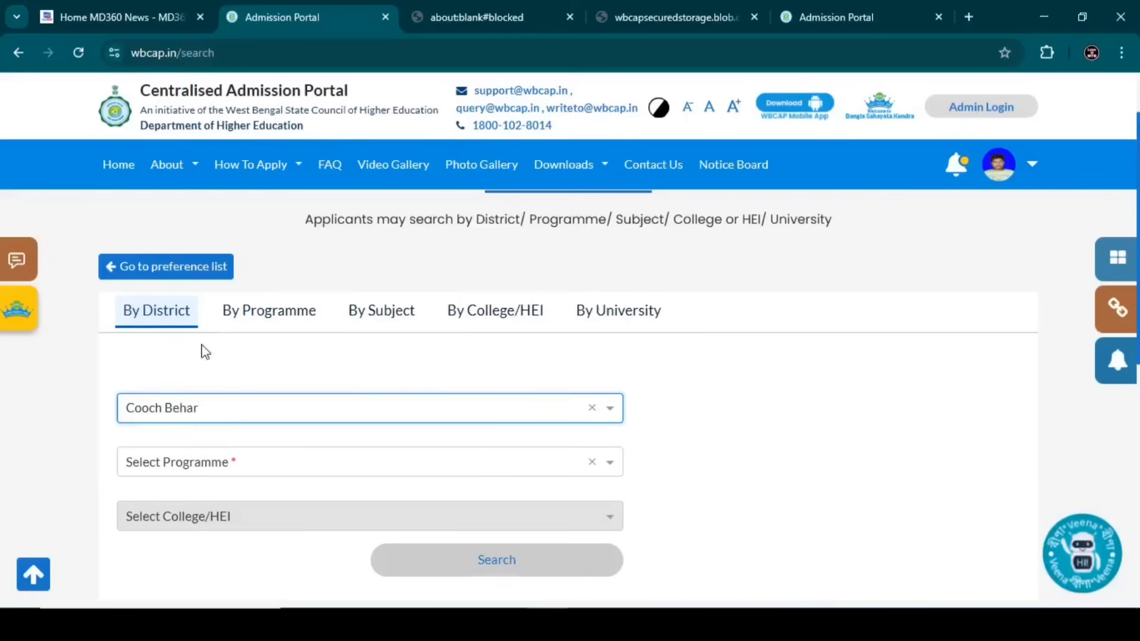
left_click(178, 469)
left_click(201, 301)
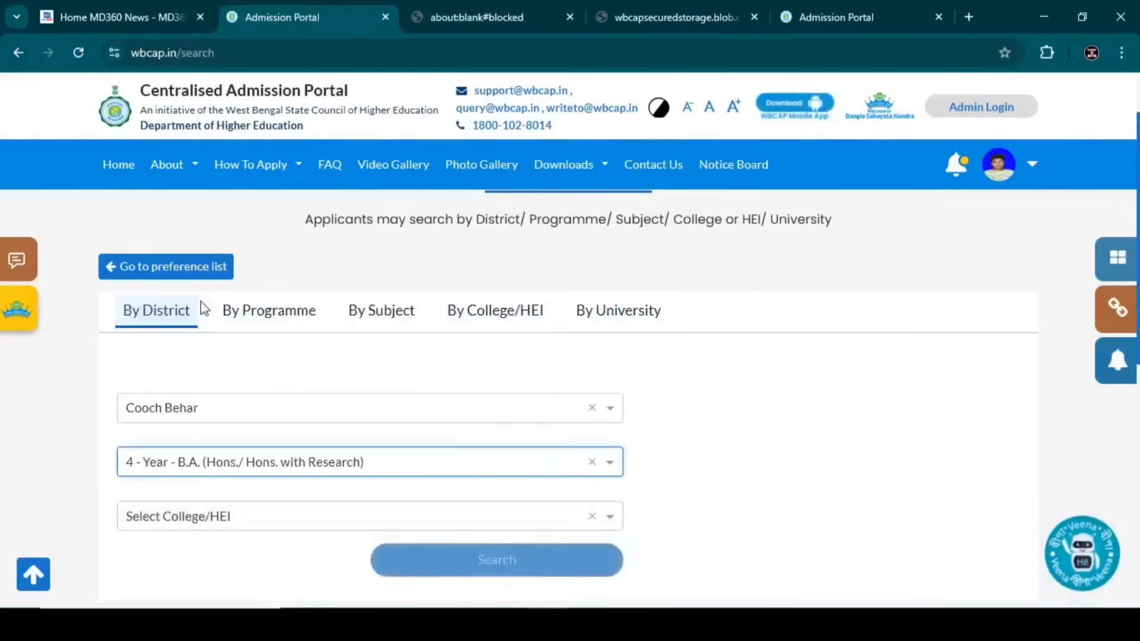
left_click(182, 518)
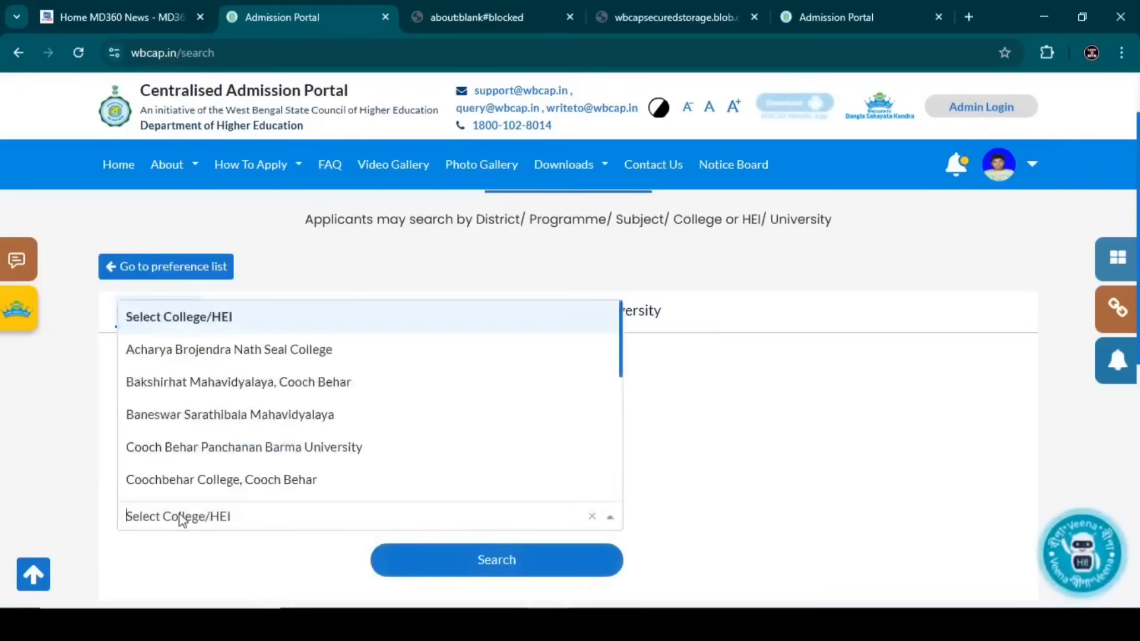
type("ma")
left_click(183, 481)
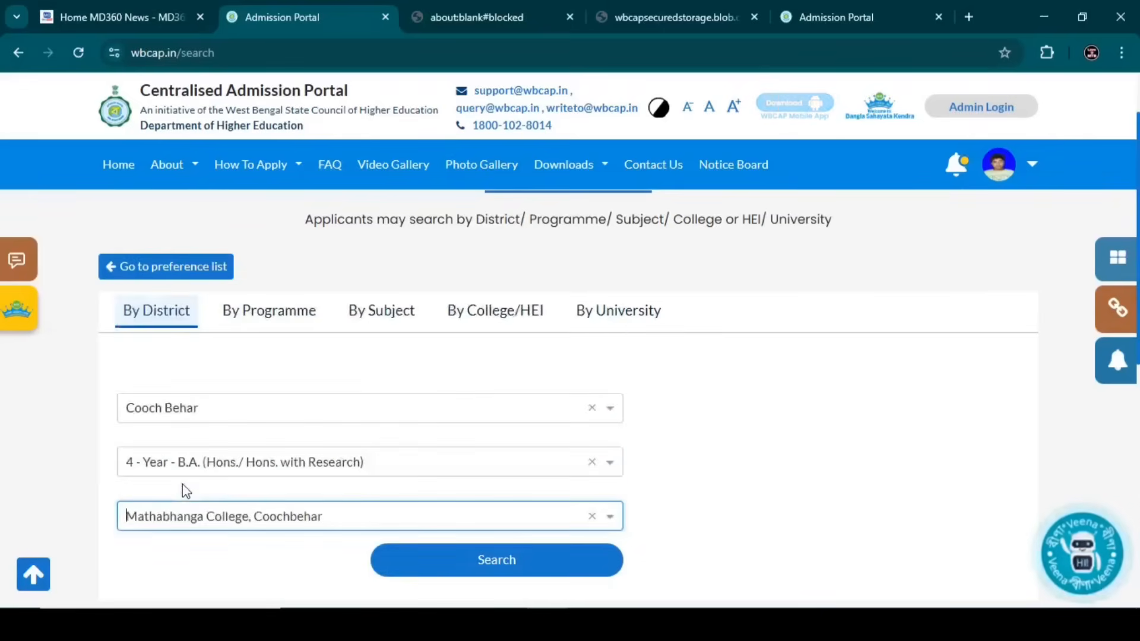
left_click(433, 569)
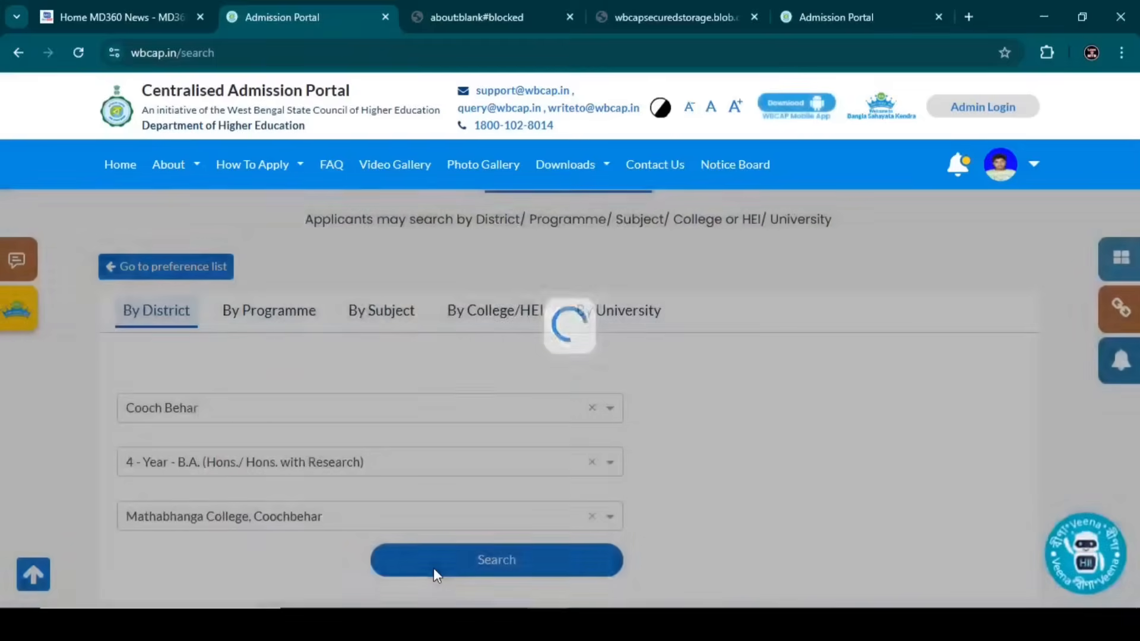
- Scroll through Mathabhanga College's B.A. Honours result cards, Bengali to English, then return to the top
scroll(440, 534, "down", 8)
scroll(444, 481, "up", 2)
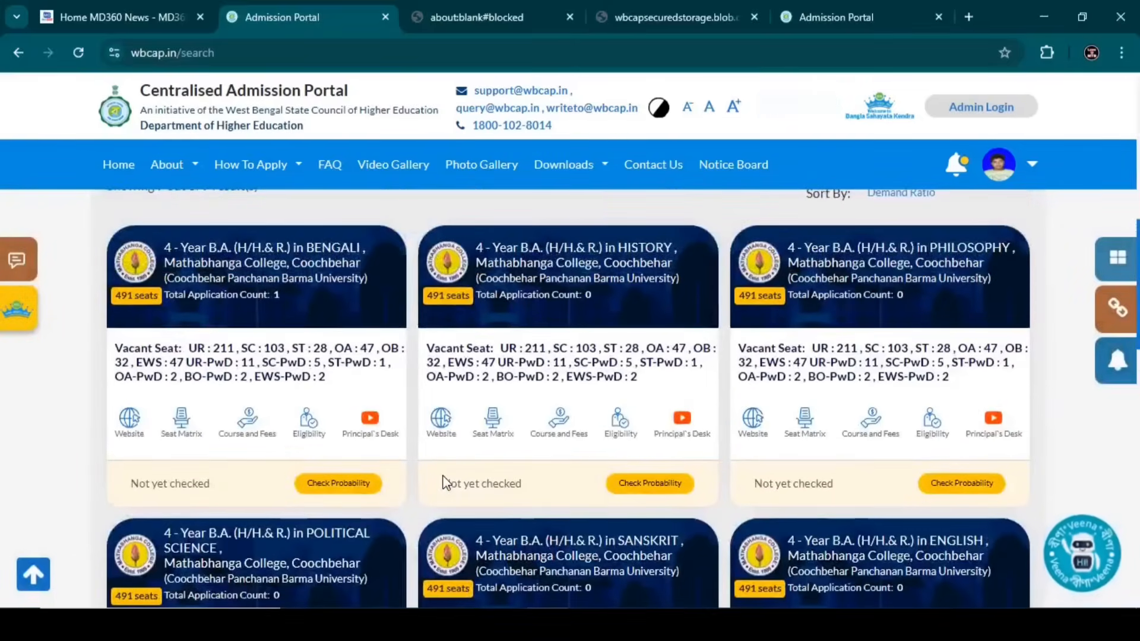
scroll(442, 482, "down", 3)
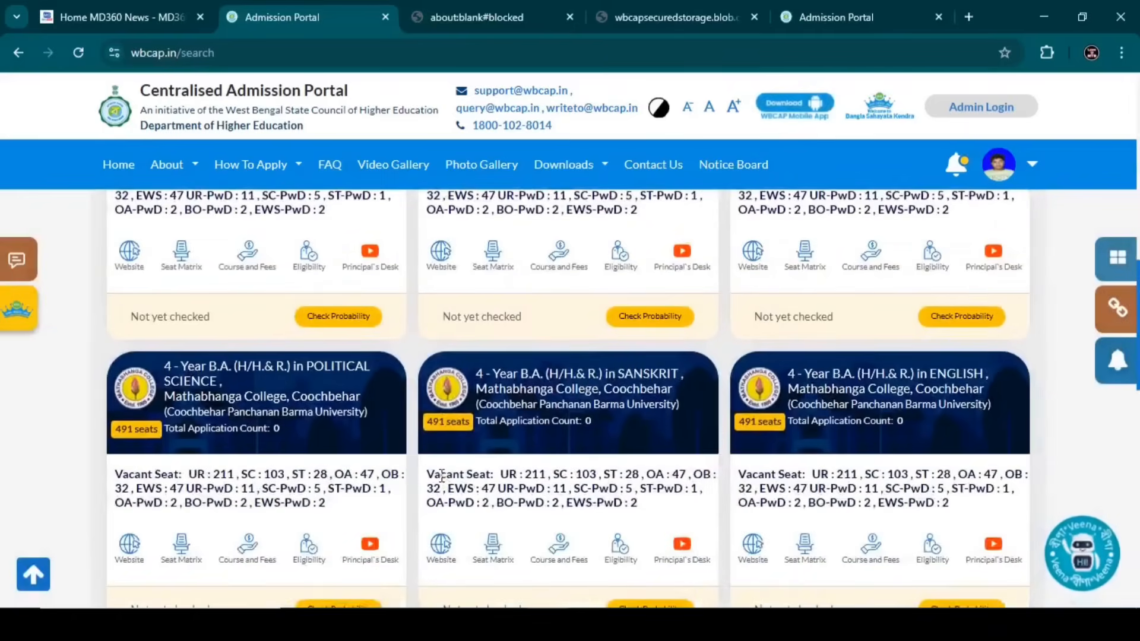
scroll(440, 476, "down", 3)
scroll(440, 479, "up", 5)
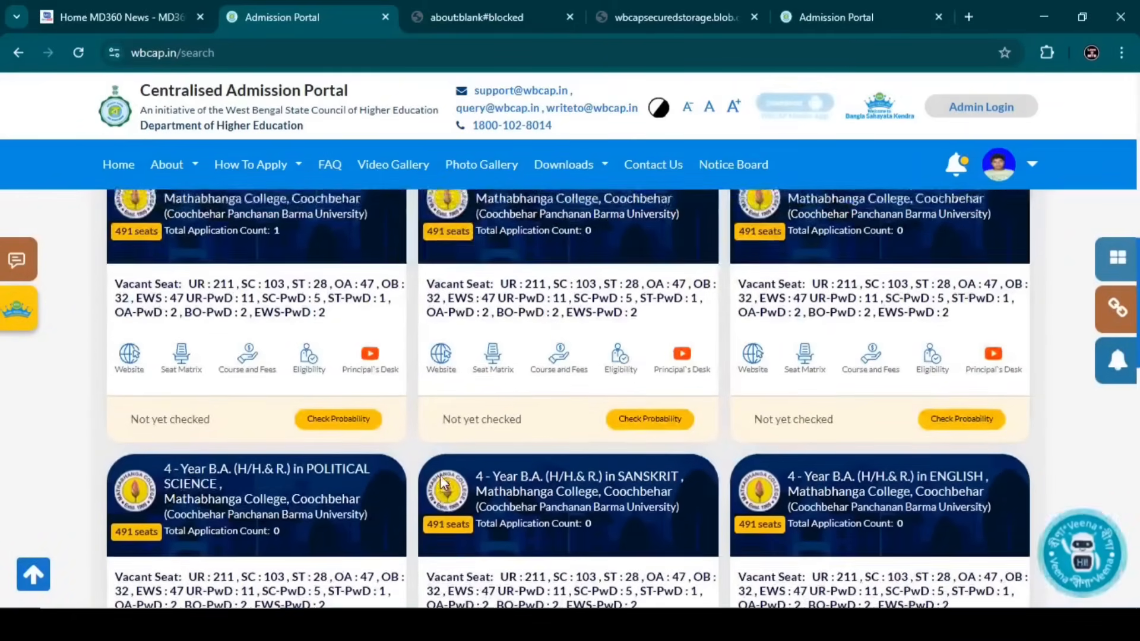
scroll(440, 481, "up", 1)
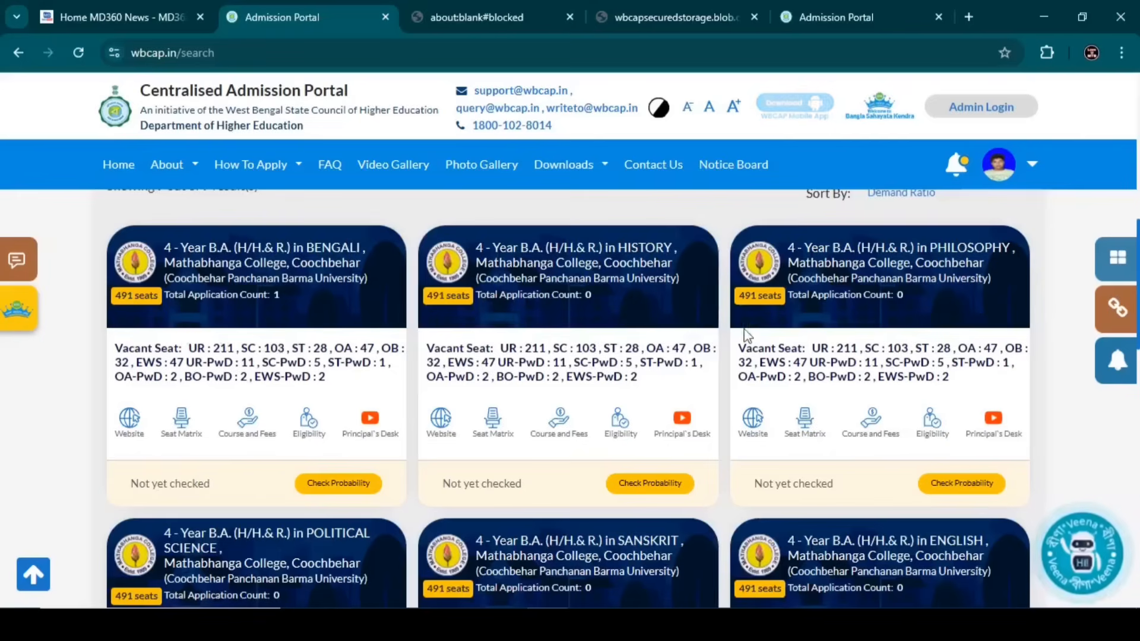
scroll(503, 393, "down", 1)
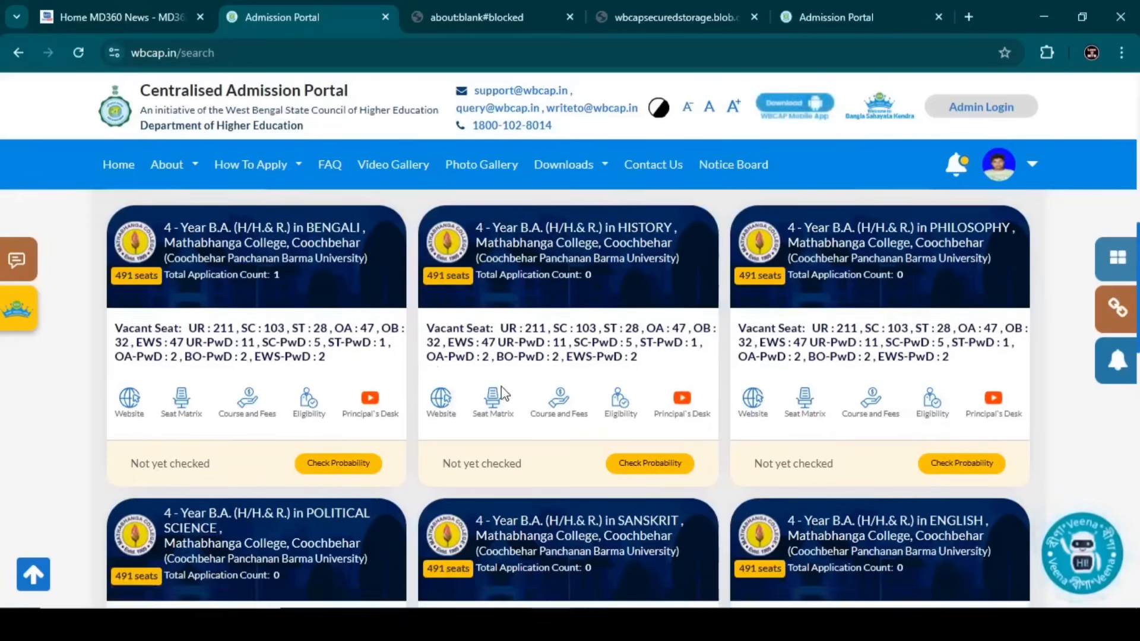
scroll(503, 394, "down", 1)
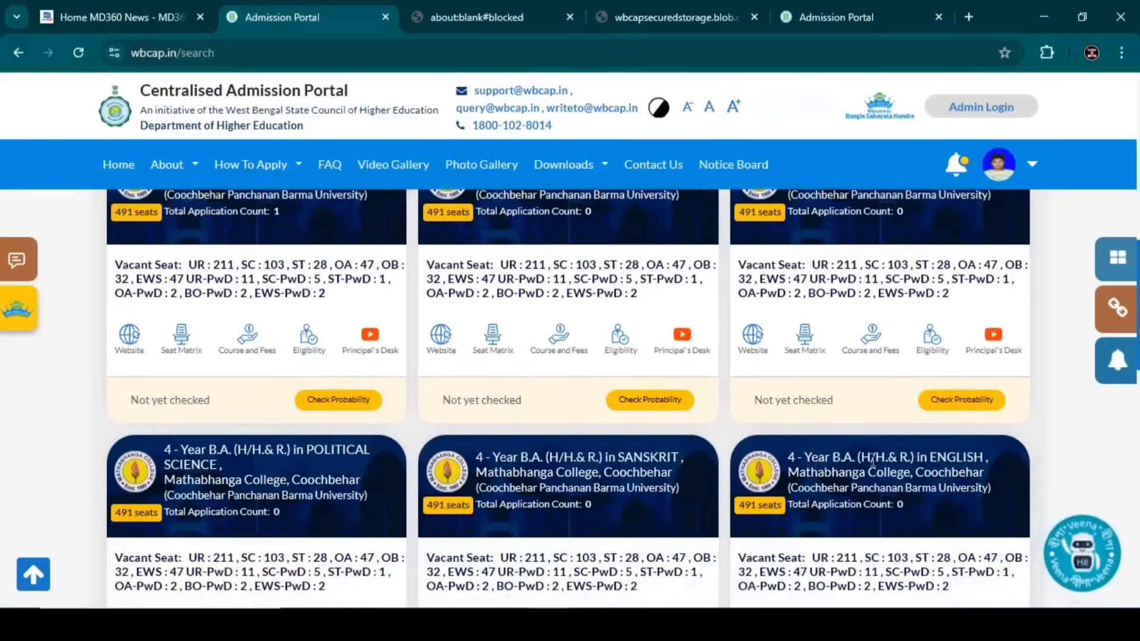
scroll(872, 459, "up", 1)
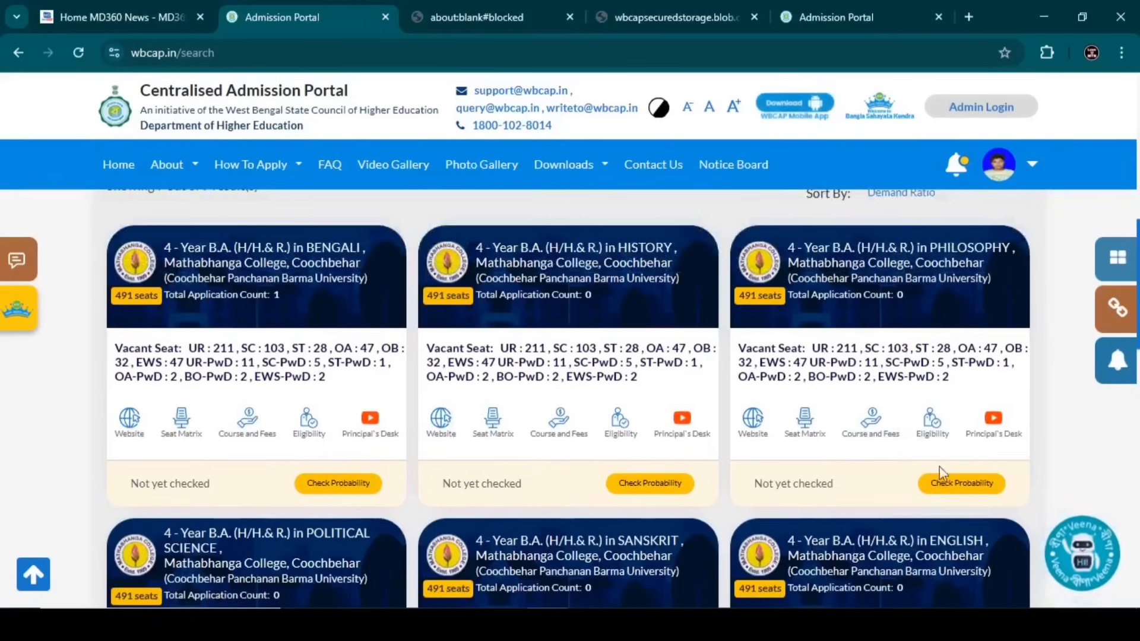
- Add Mathabhanga College's B.A. Philosophy with Bengali and Education minors as preference 1
left_click(970, 484)
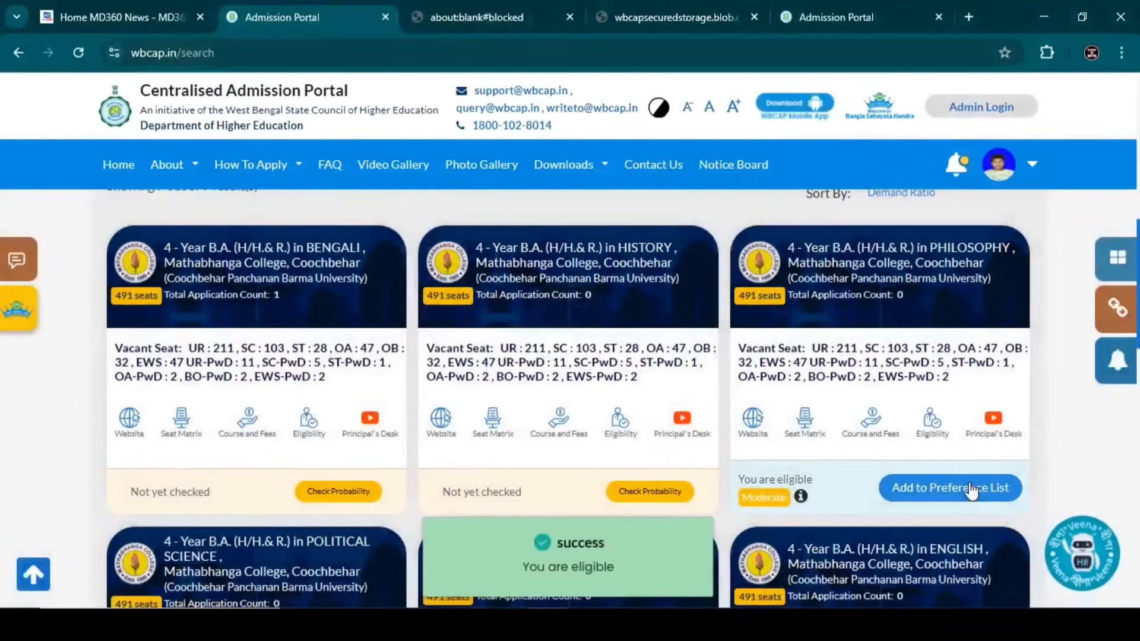
left_click(930, 496)
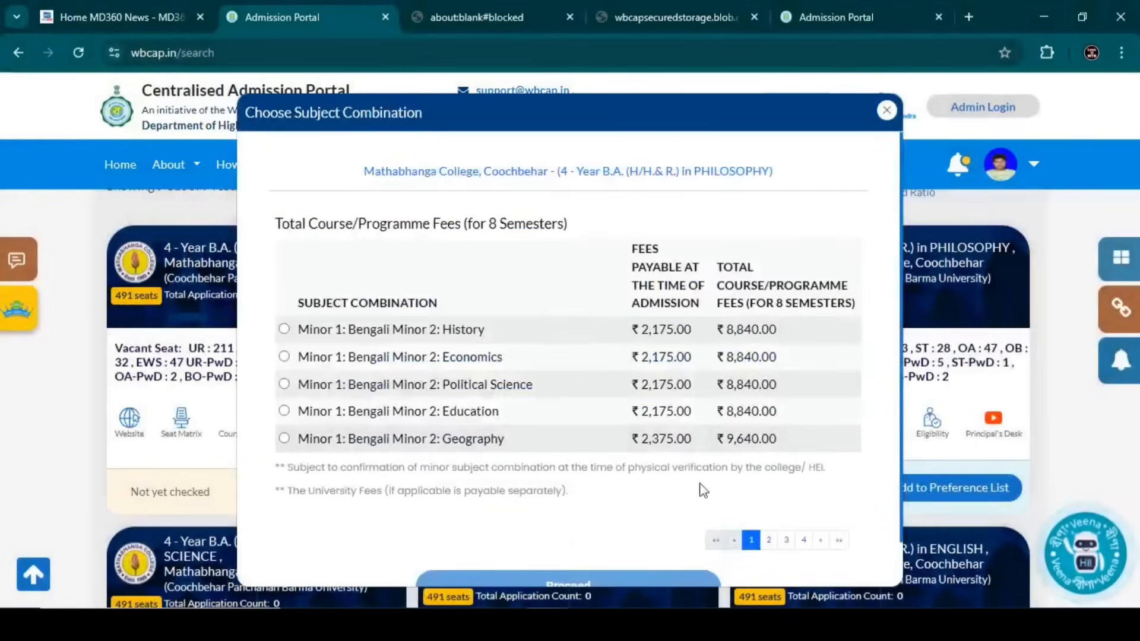
scroll(635, 451, "down", 1)
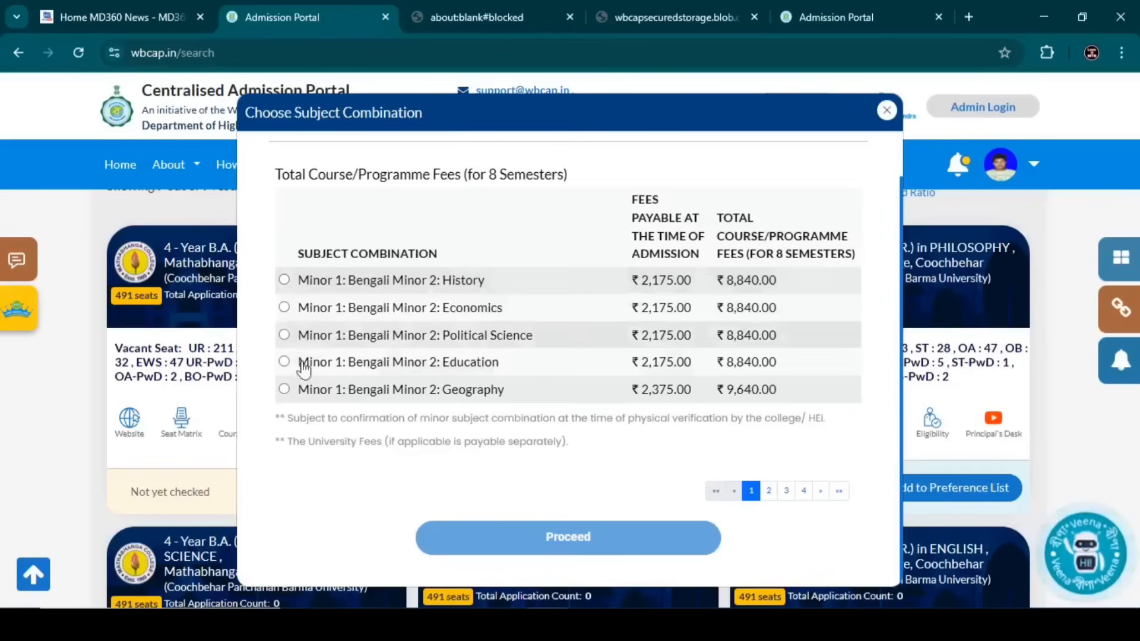
left_click(284, 361)
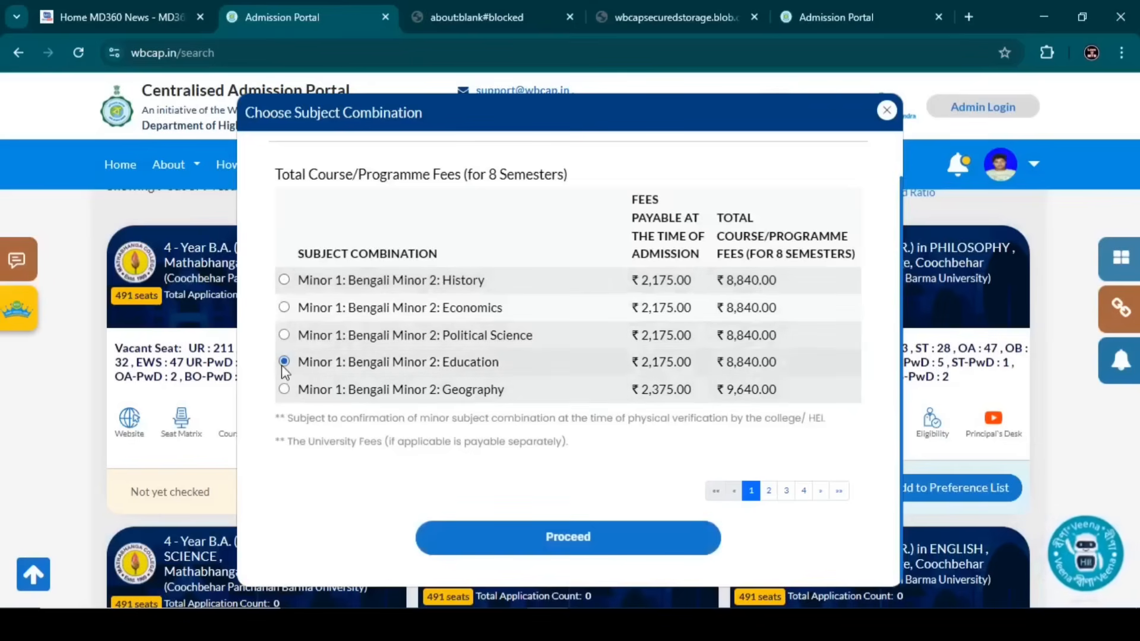
left_click(478, 541)
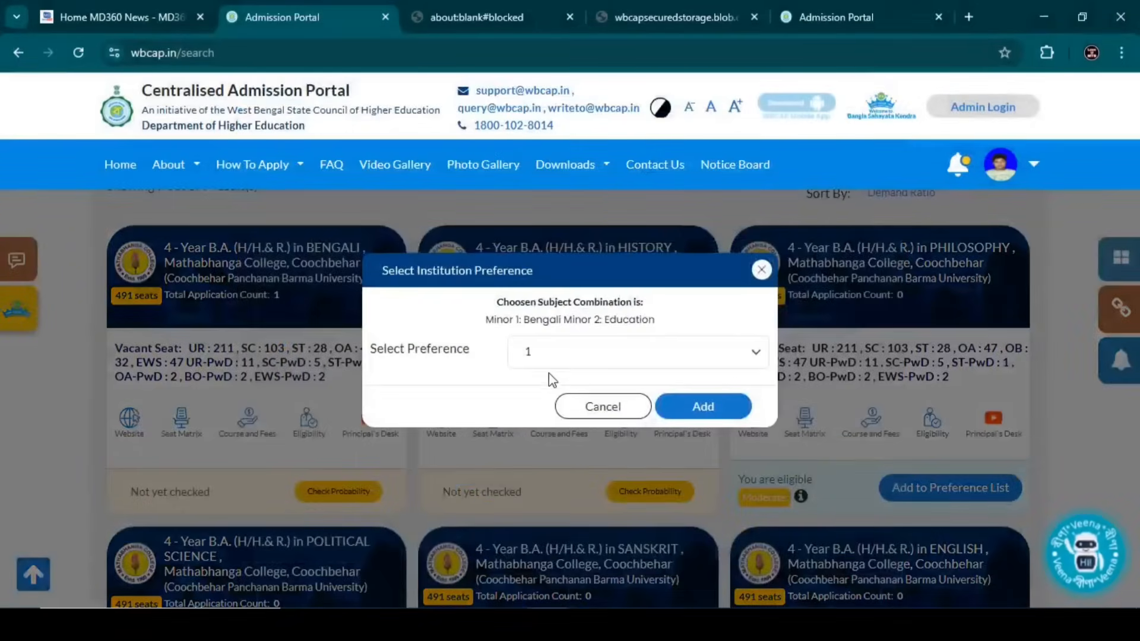
left_click(696, 415)
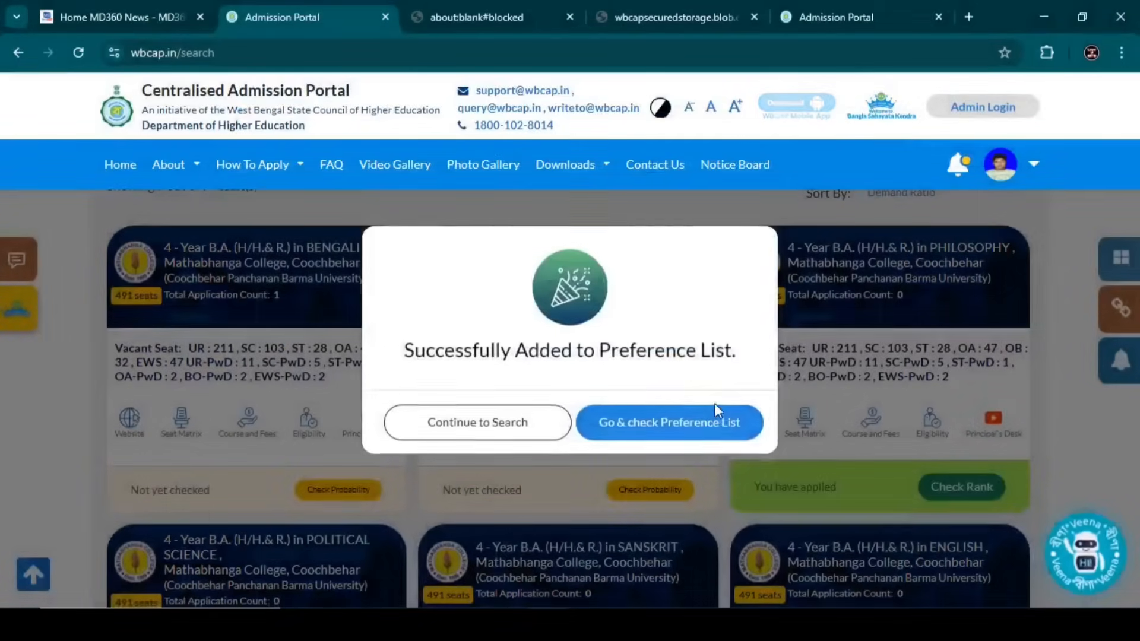
left_click(494, 433)
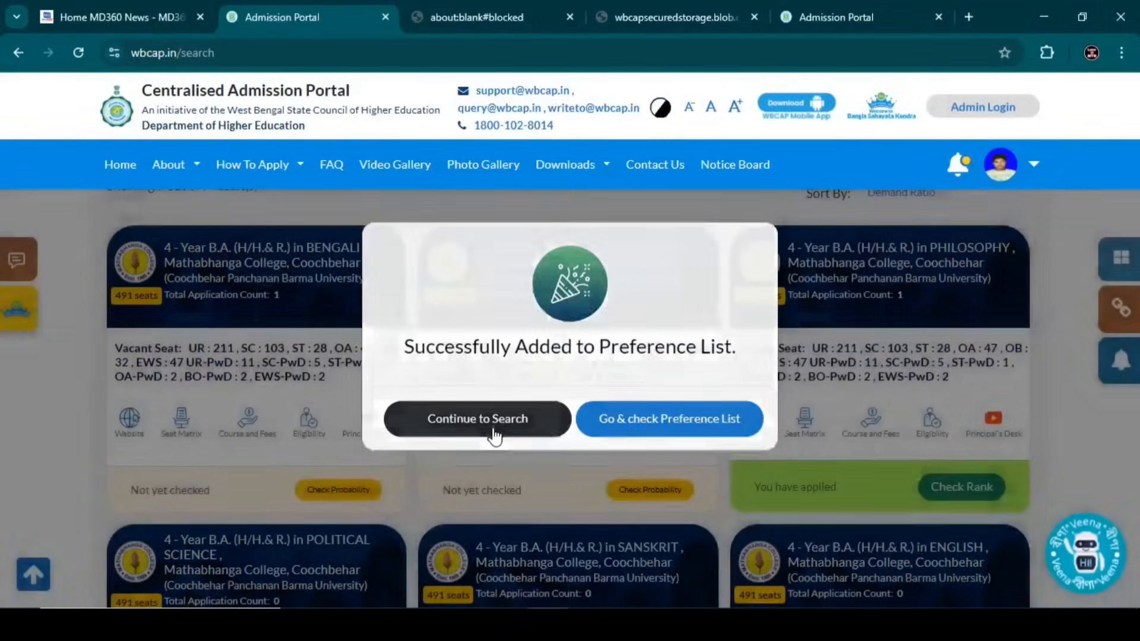
- Start adding Mathabhanga's Political Science and select the Bengali and Education minor combination
scroll(675, 455, "down", 4)
left_click(336, 533)
left_click(337, 534)
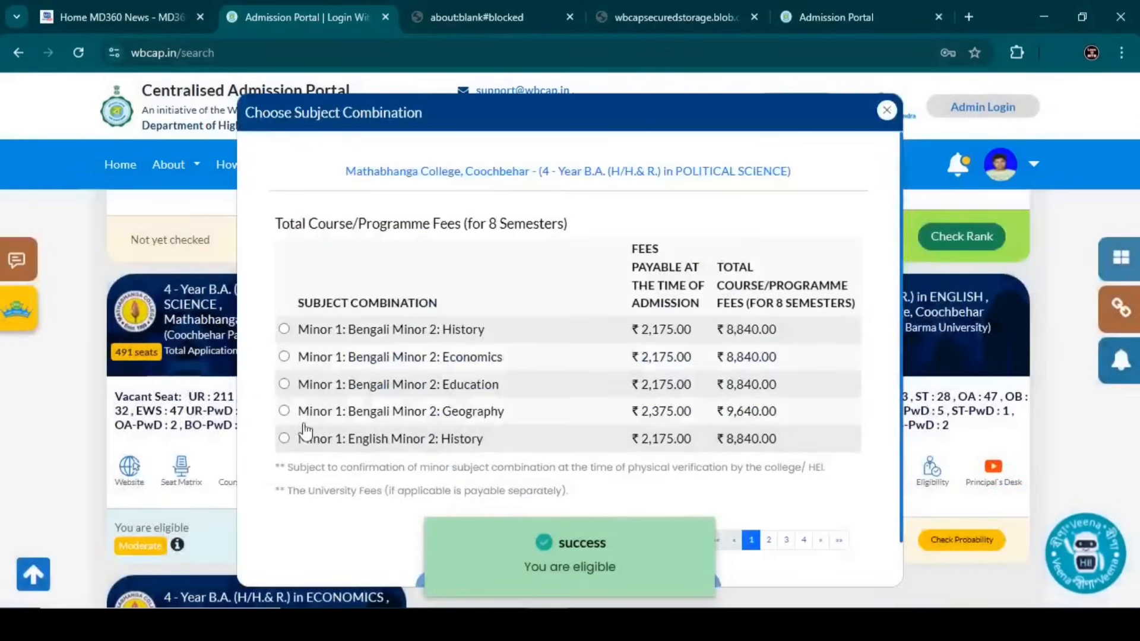
left_click(284, 384)
scroll(594, 517, "down", 1)
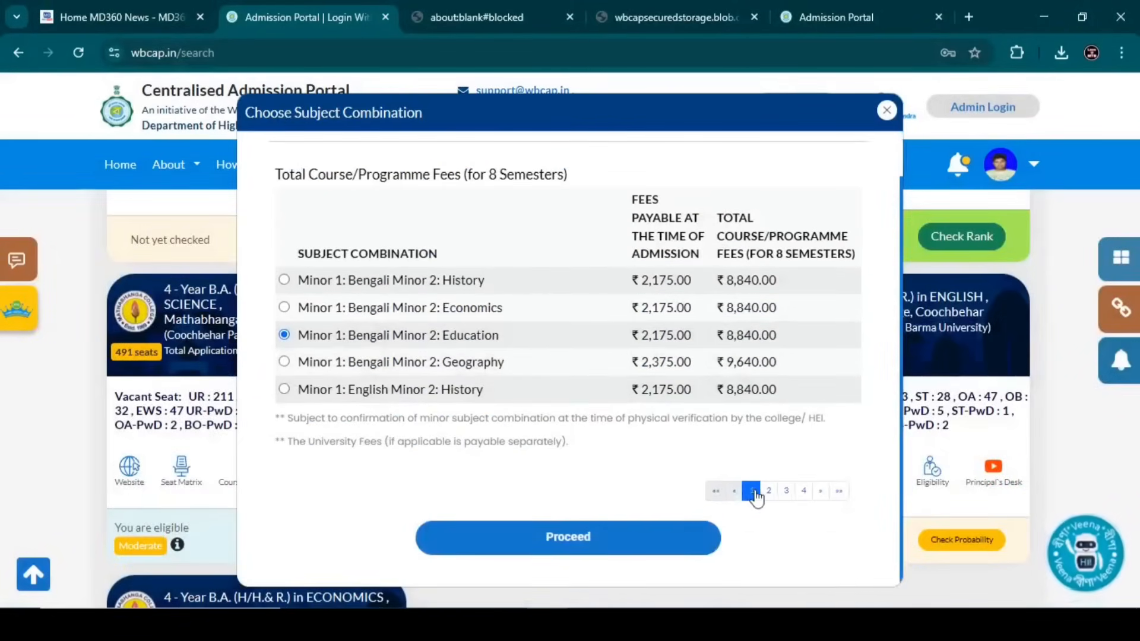
left_click(769, 491)
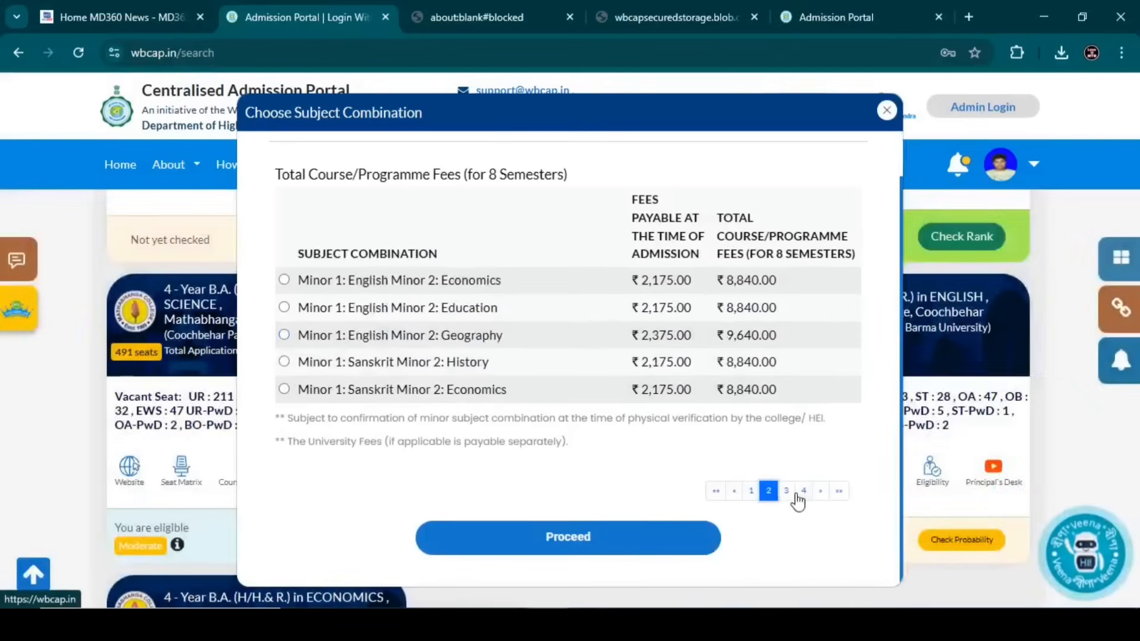
left_click(787, 493)
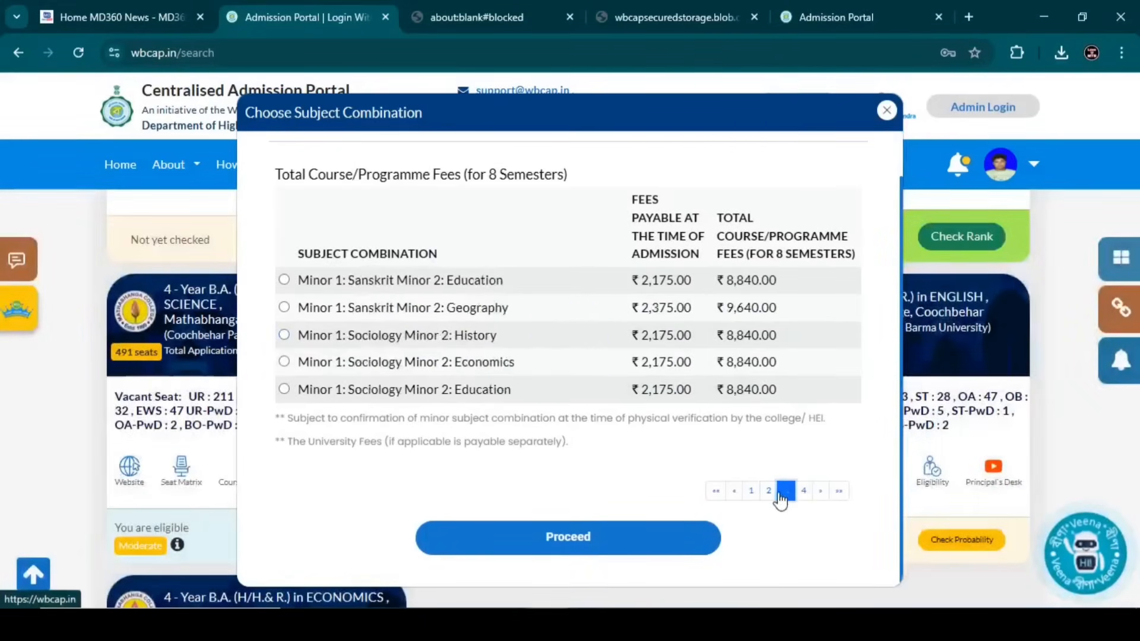
left_click(751, 491)
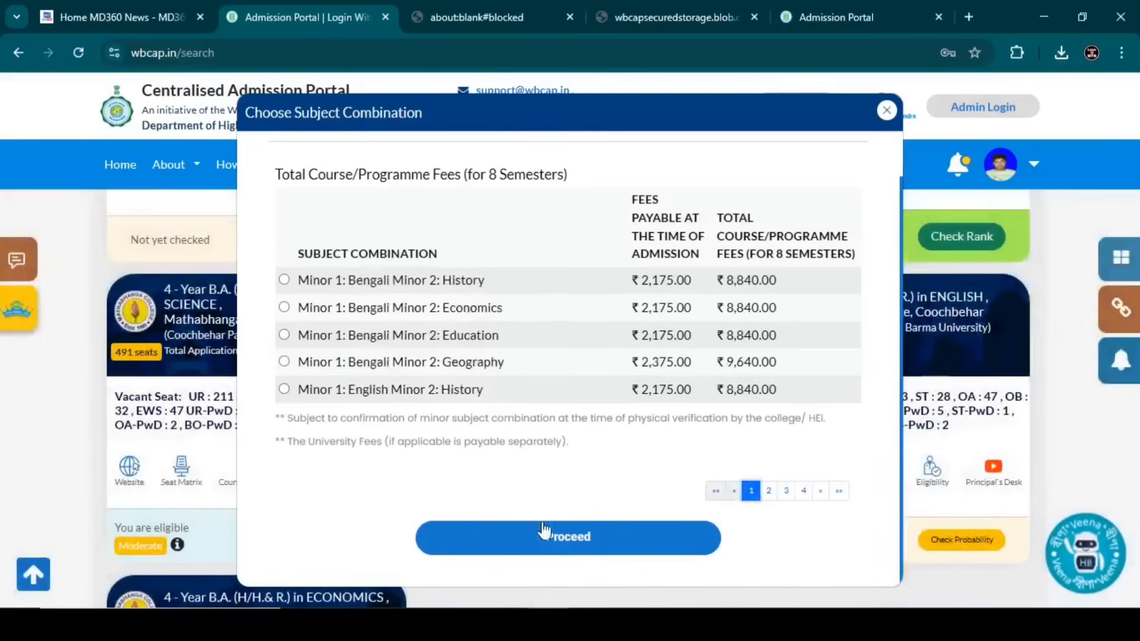
left_click(284, 335)
- Add Political Science as preference 2, then check eligibility for the Bengali course
left_click(486, 537)
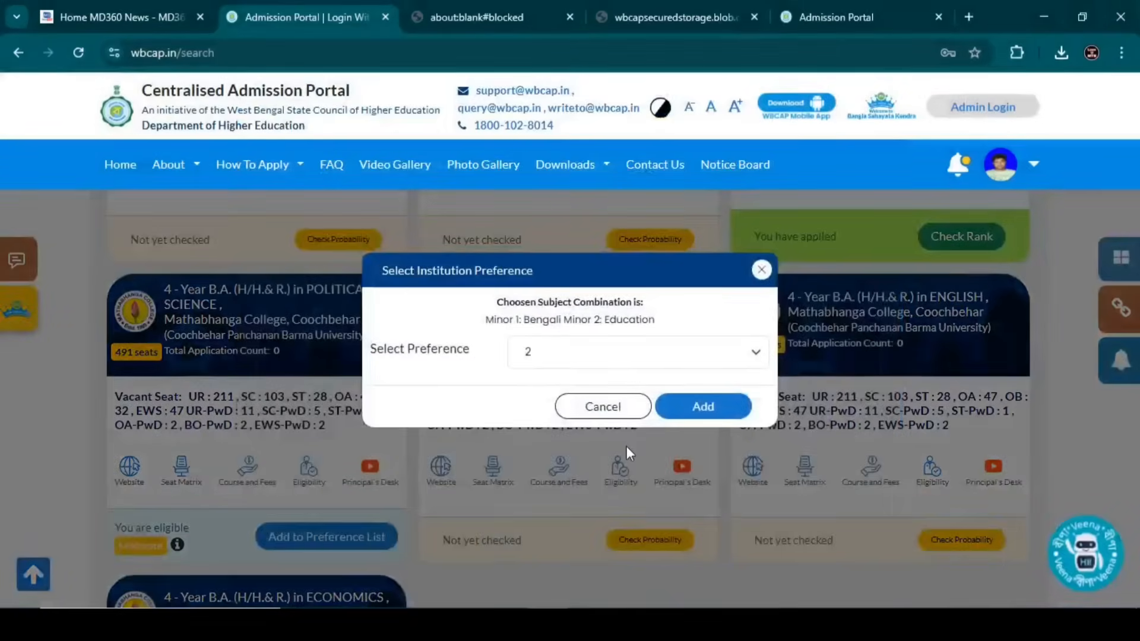
left_click(699, 410)
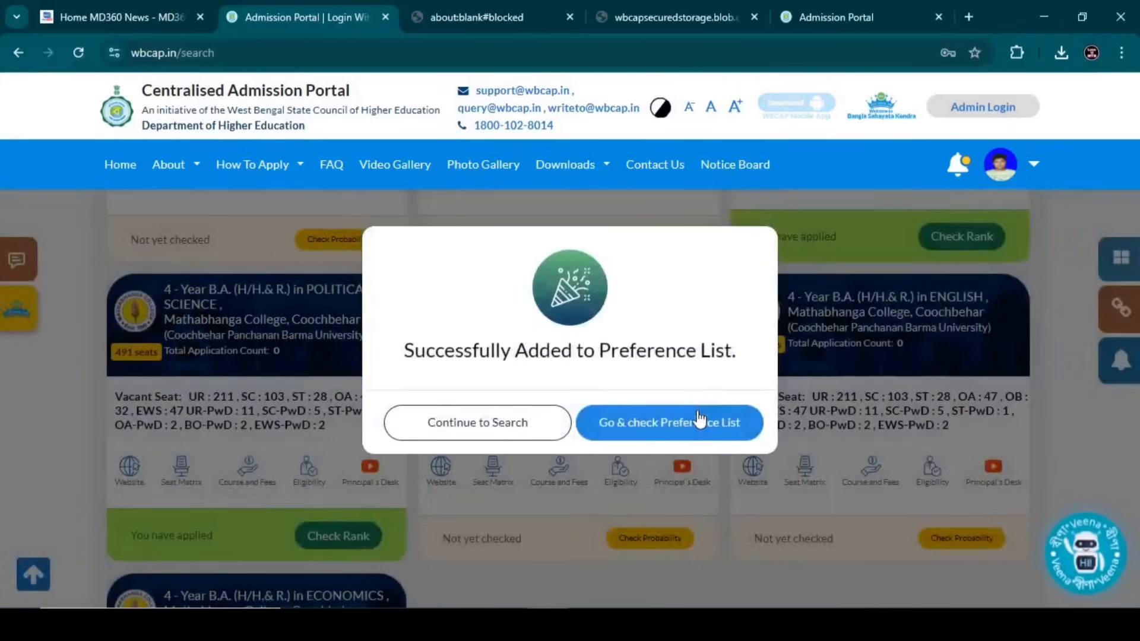
left_click(502, 428)
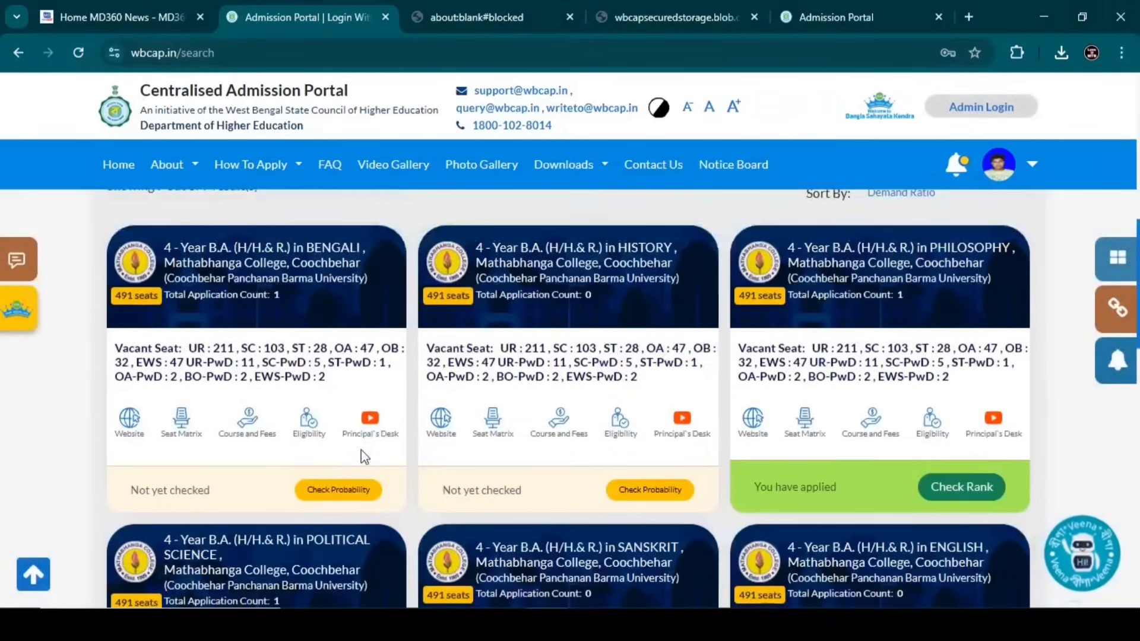
left_click(376, 491)
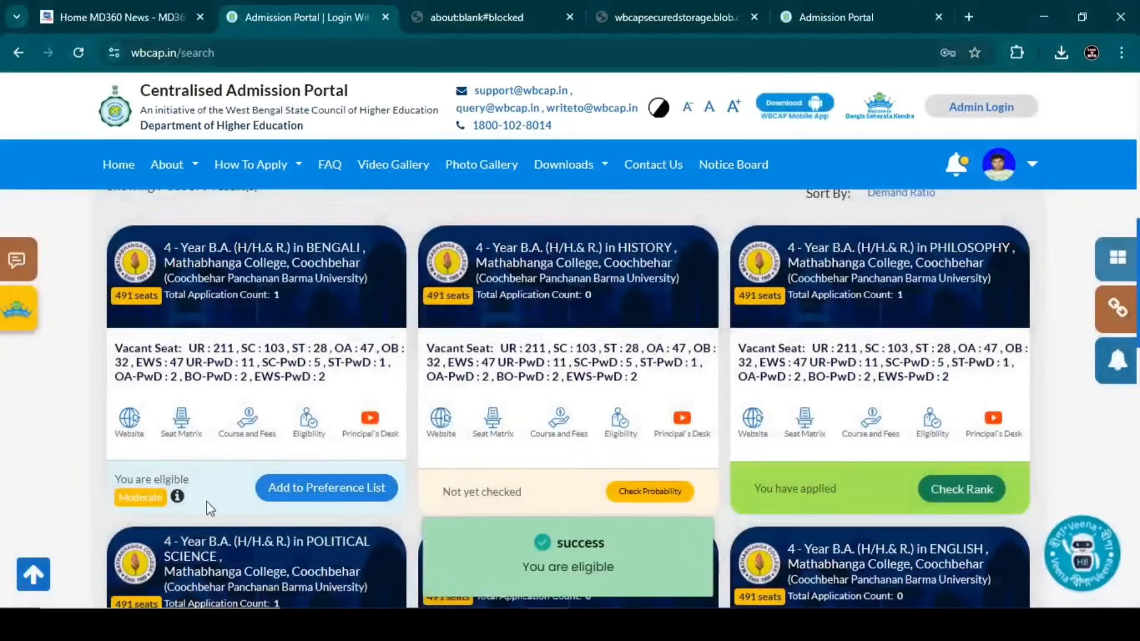
left_click(341, 494)
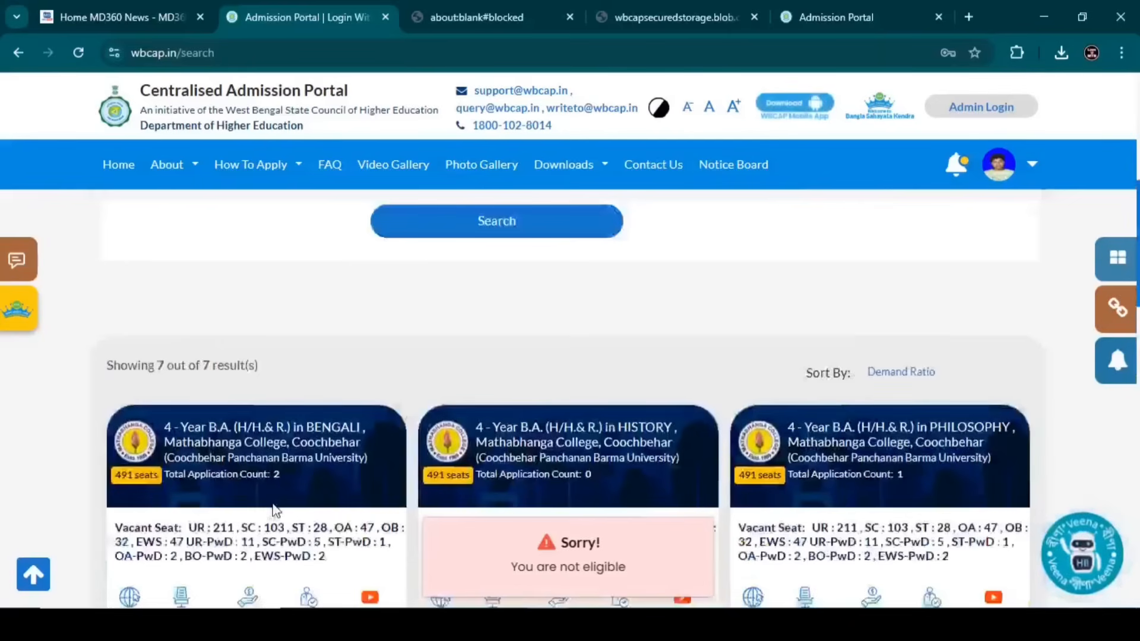
- Change the college to Sitalkuchi College, Coochbehar and search its 4-Year B.A. courses
scroll(275, 511, "up", 4)
left_click(207, 416)
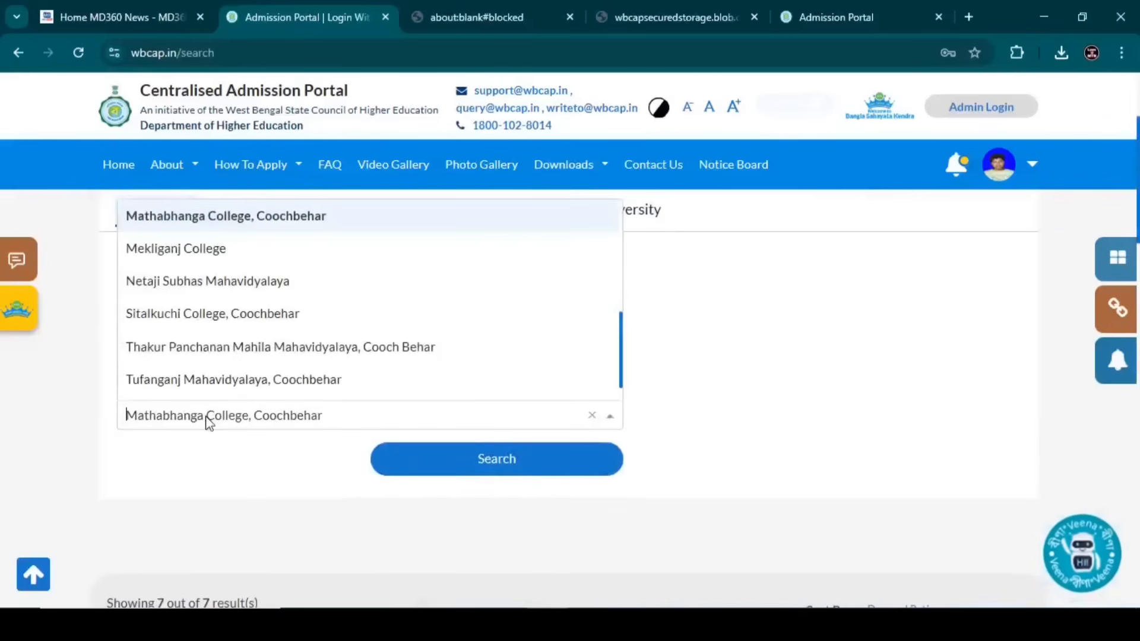
type("sit")
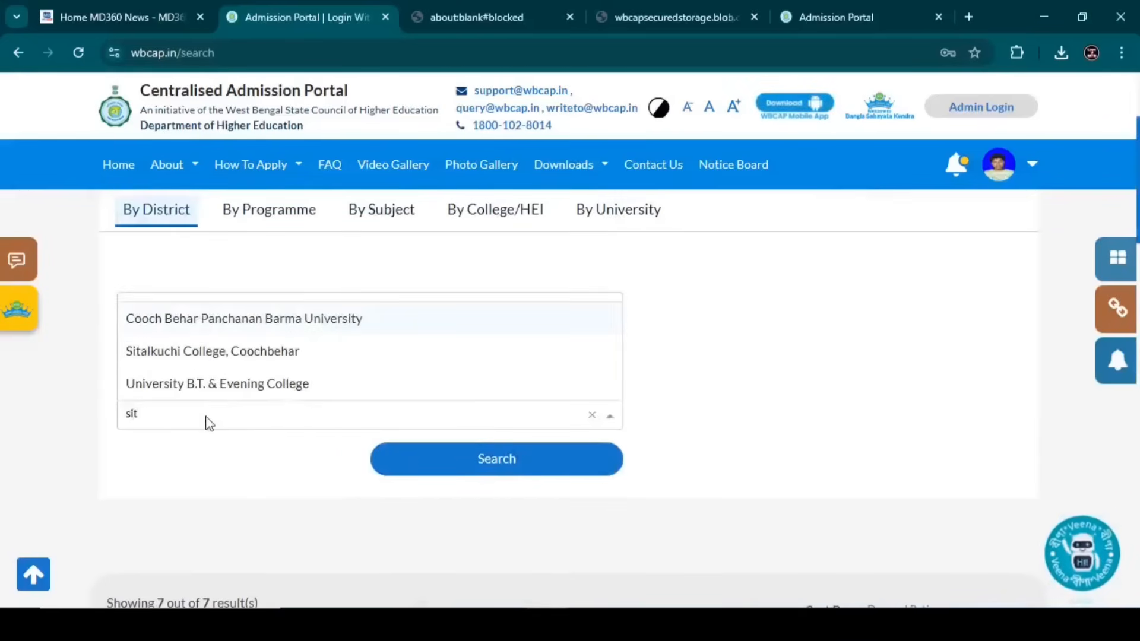
left_click(185, 351)
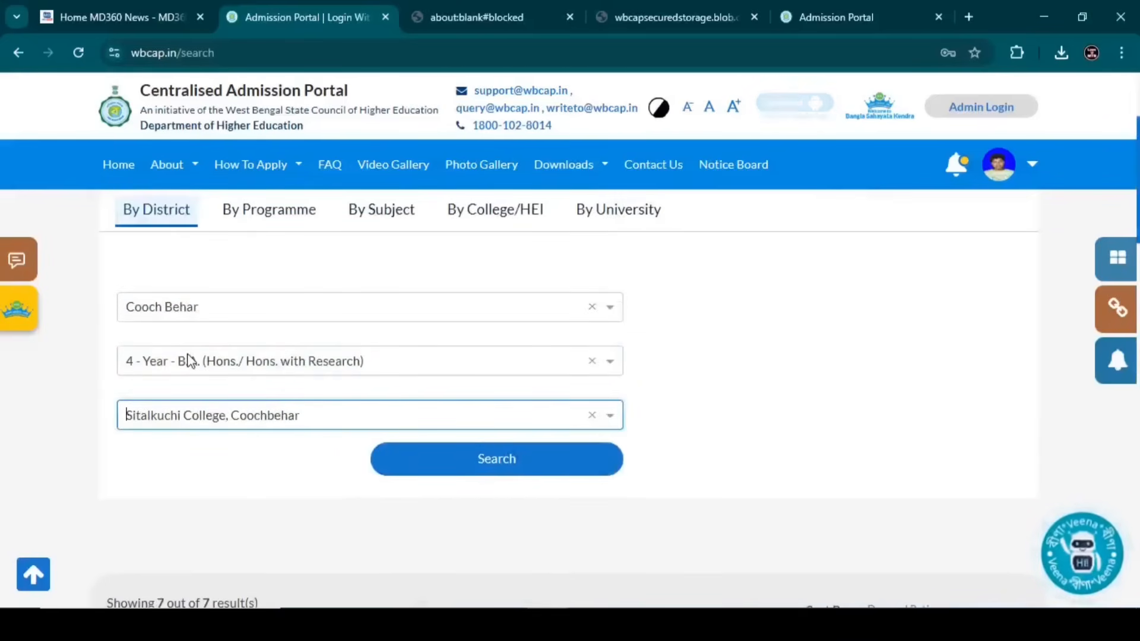
left_click(491, 467)
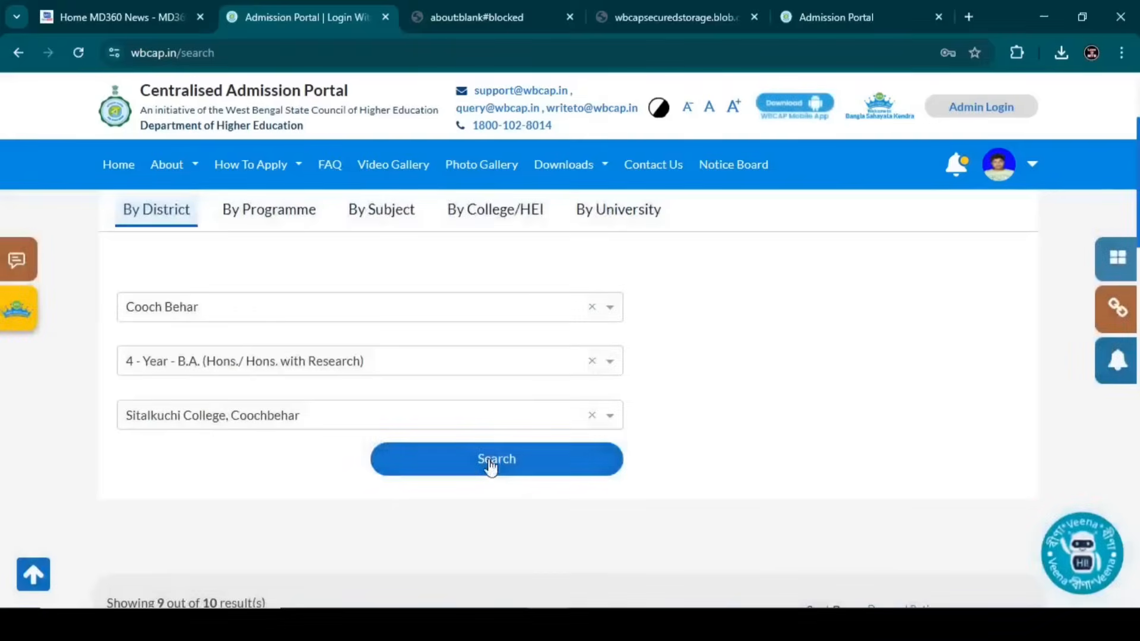
scroll(378, 435, "down", 7)
scroll(378, 436, "up", 2)
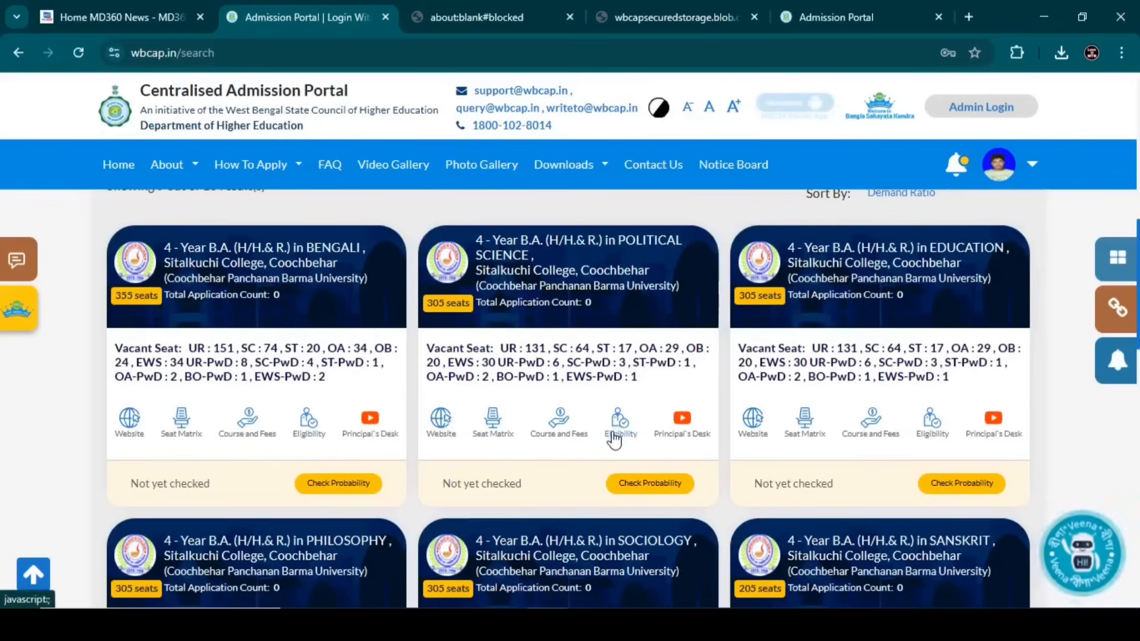
- Add Sitalkuchi College's Political Science with Bengali and Education minors as preference 2
left_click(651, 482)
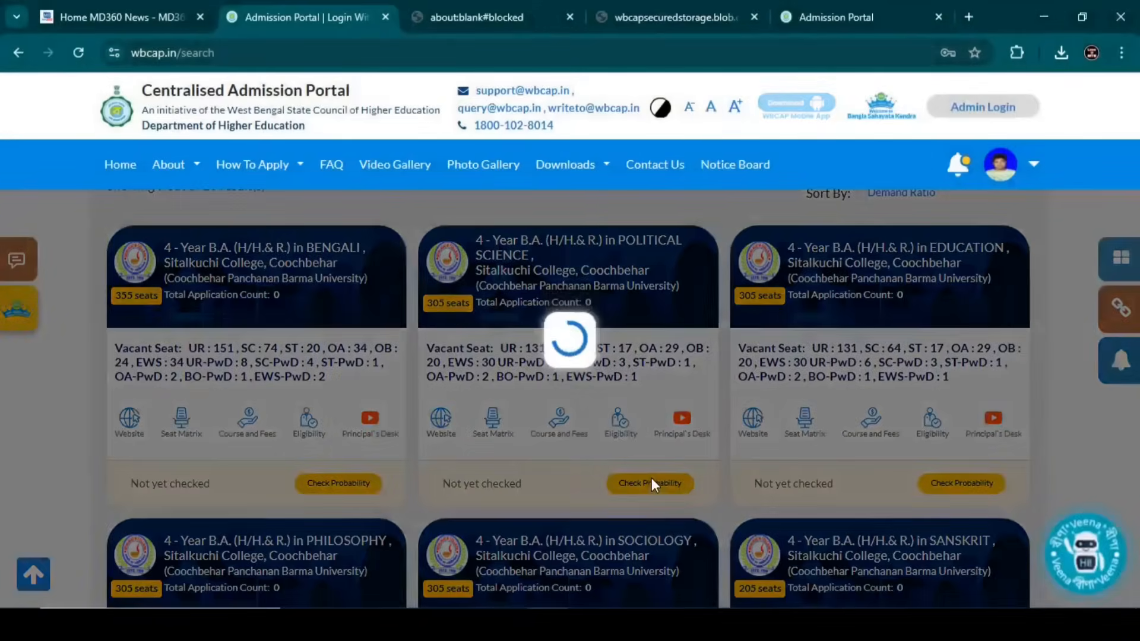
left_click(652, 484)
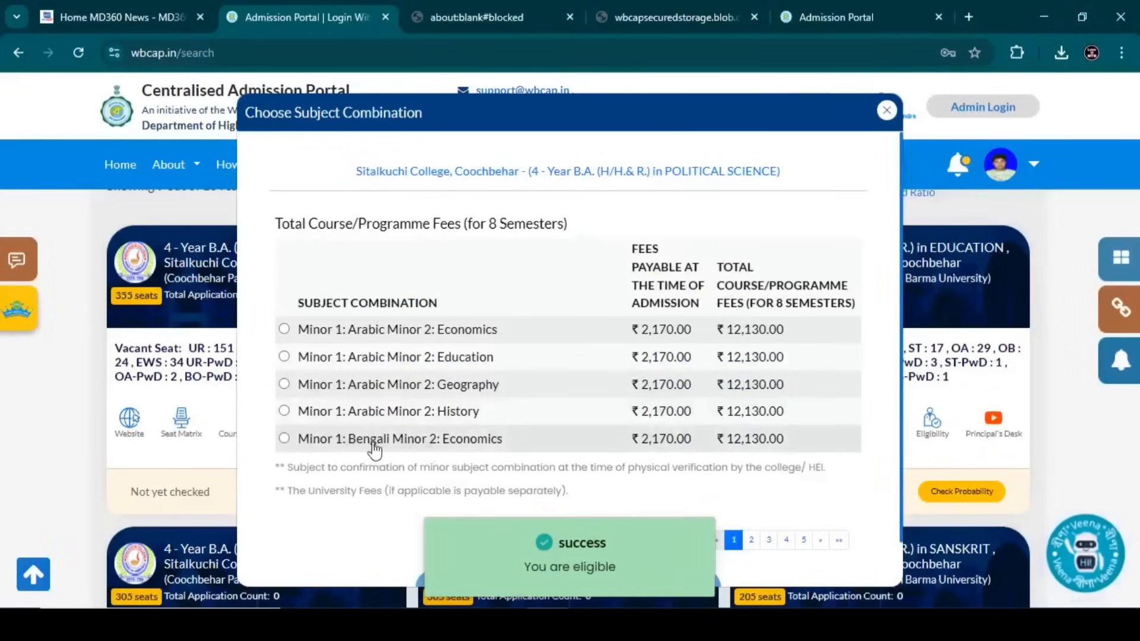
left_click(751, 540)
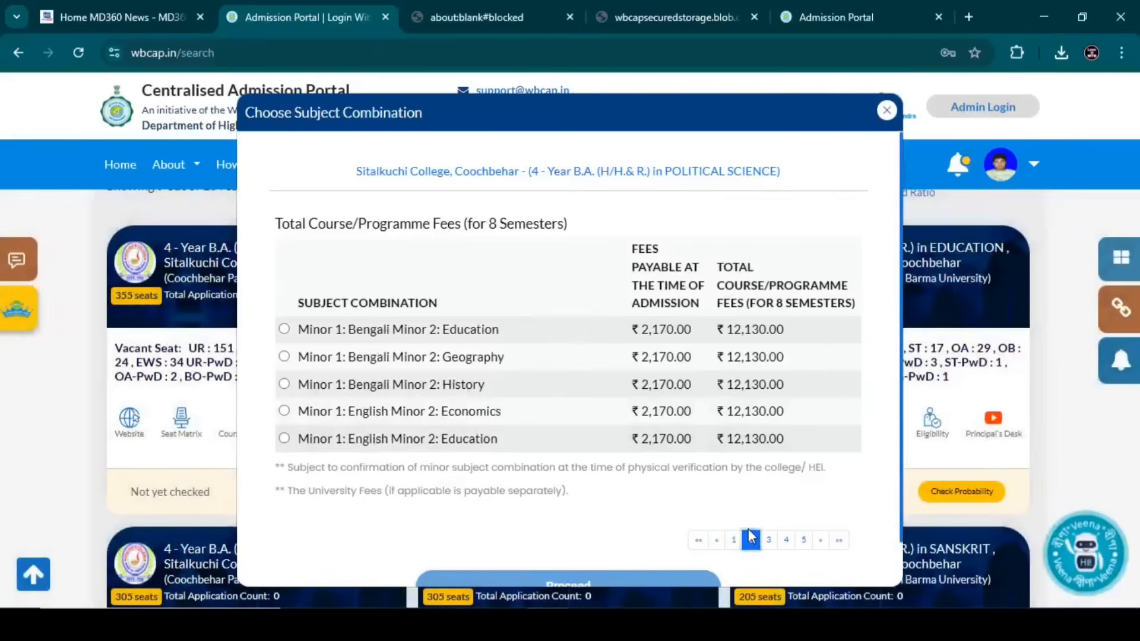
left_click(285, 329)
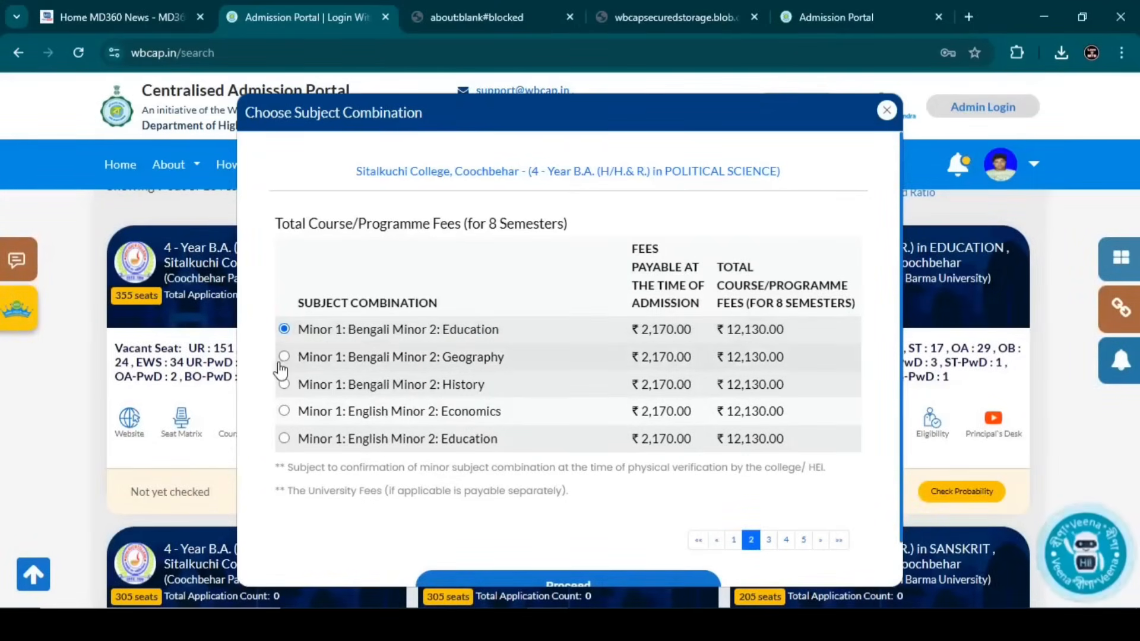
scroll(550, 475, "down", 1)
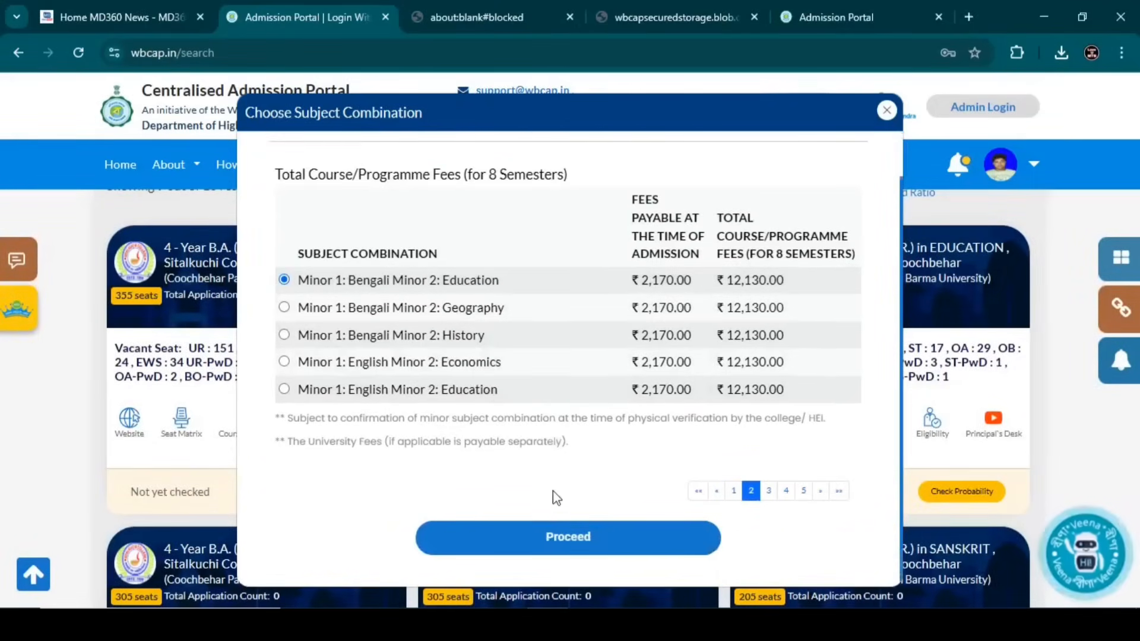
left_click(565, 537)
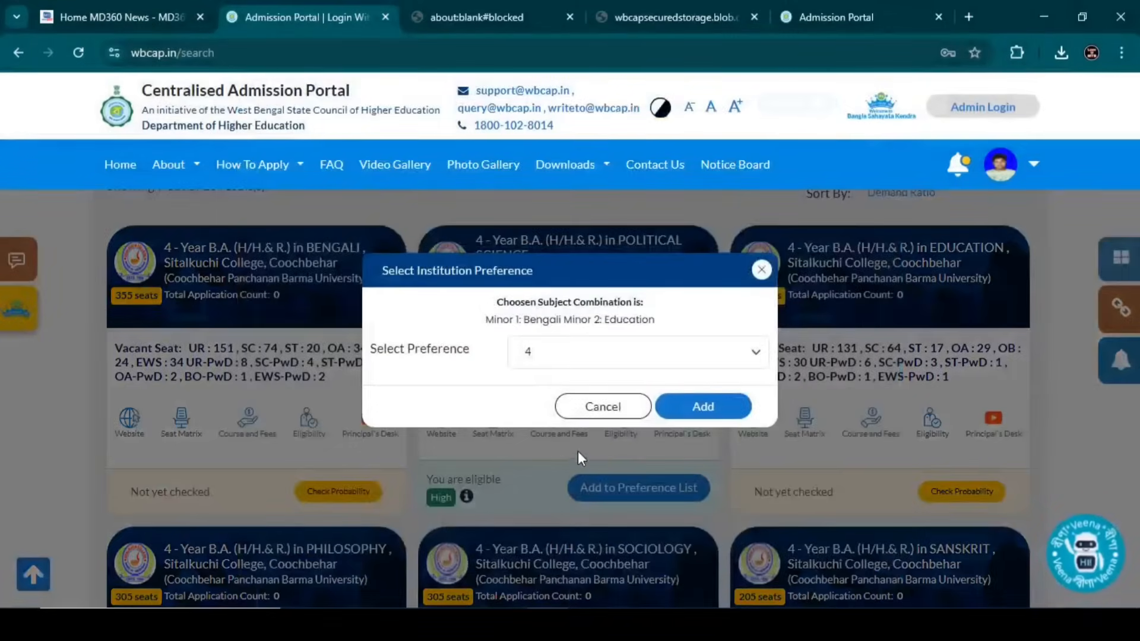
left_click(573, 362)
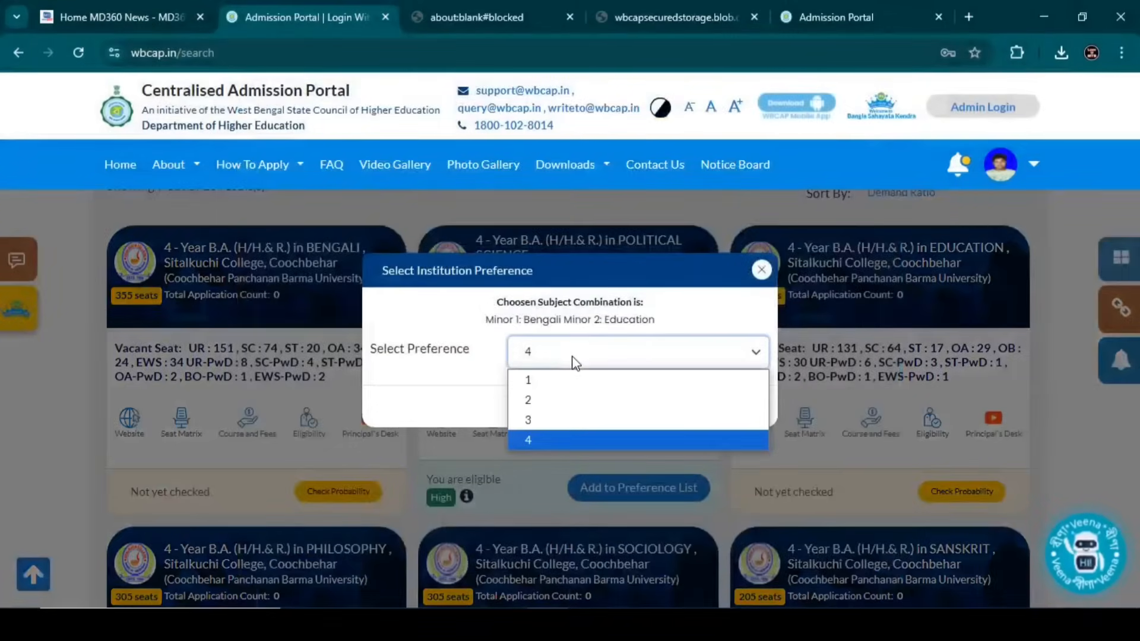
left_click(564, 401)
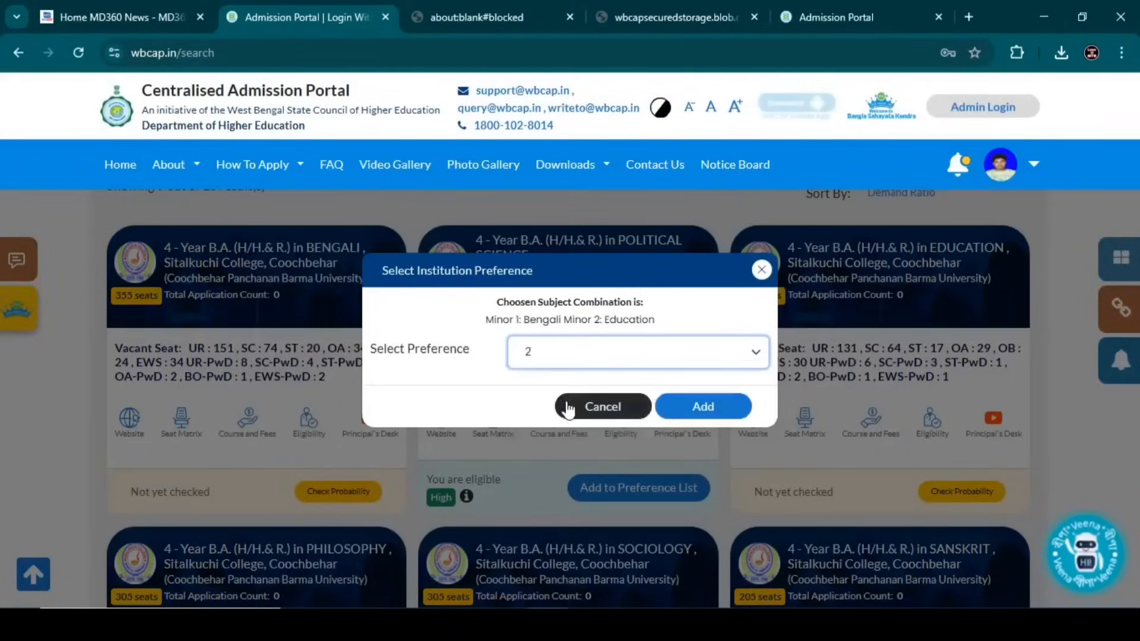
left_click(683, 408)
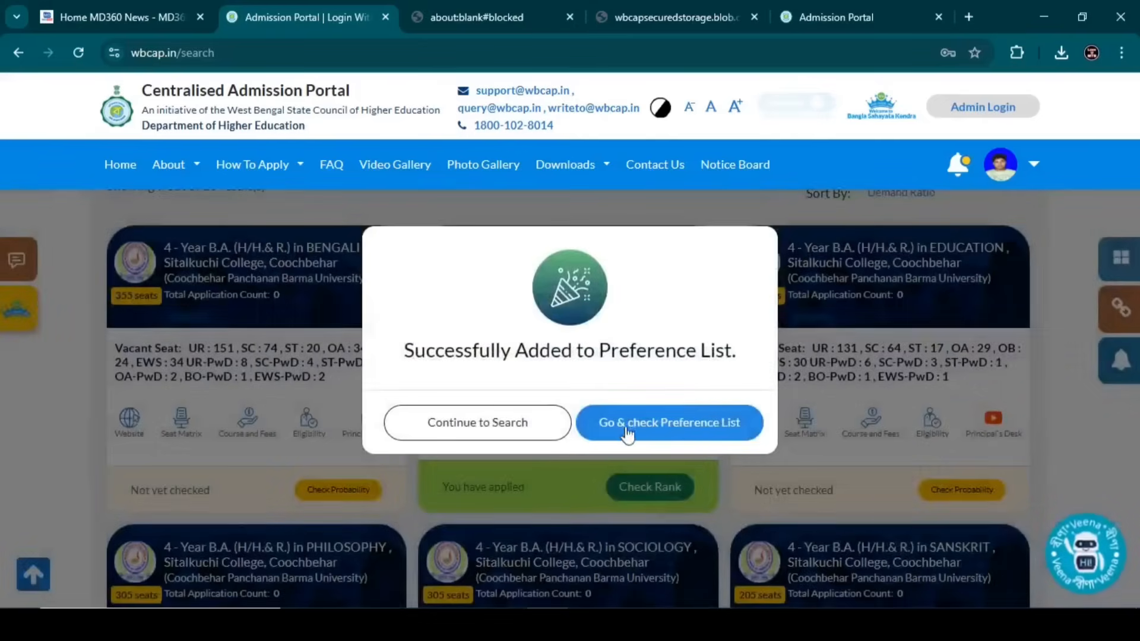
left_click(523, 426)
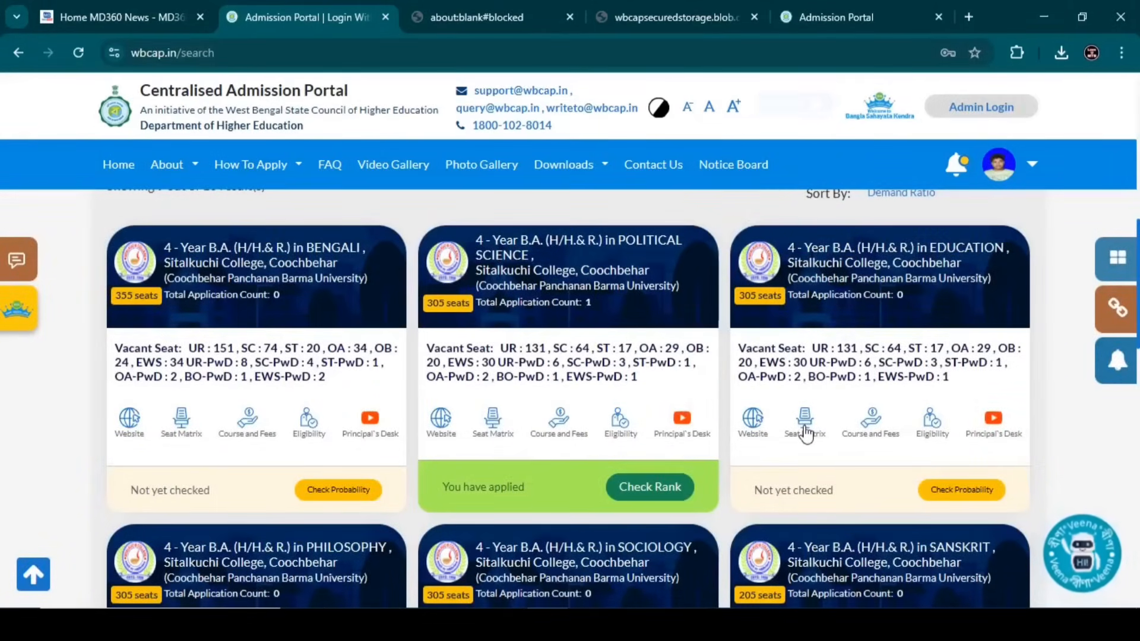
- Check the admission probability for Sitalkuchi College's Education course and review its details
left_click(956, 491)
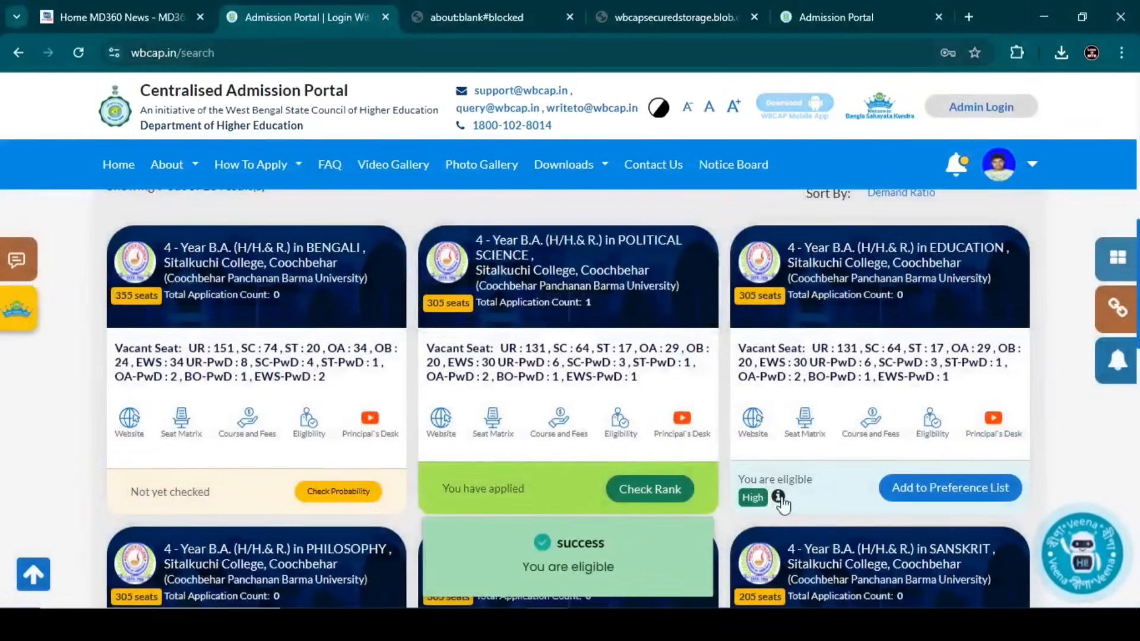
left_click(779, 498)
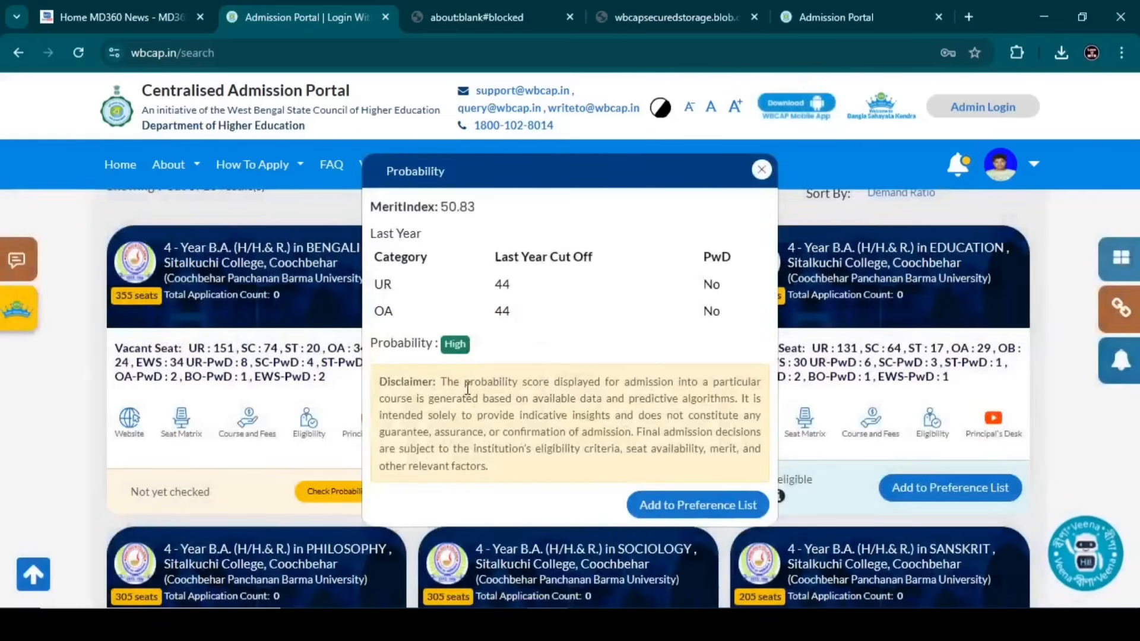
left_click(492, 297)
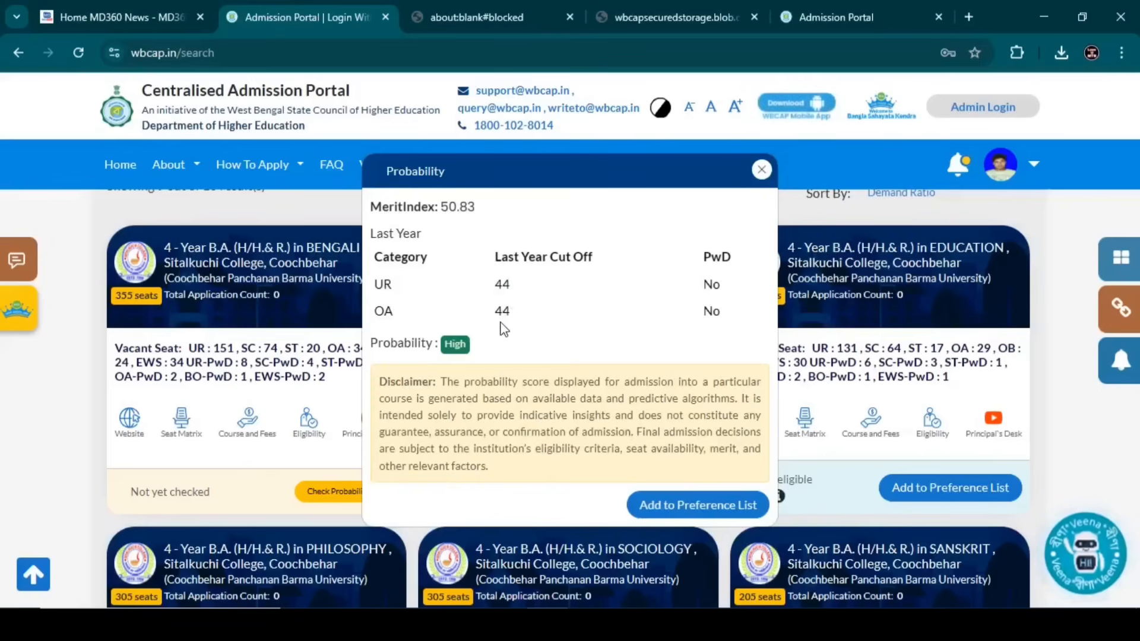
left_click(762, 170)
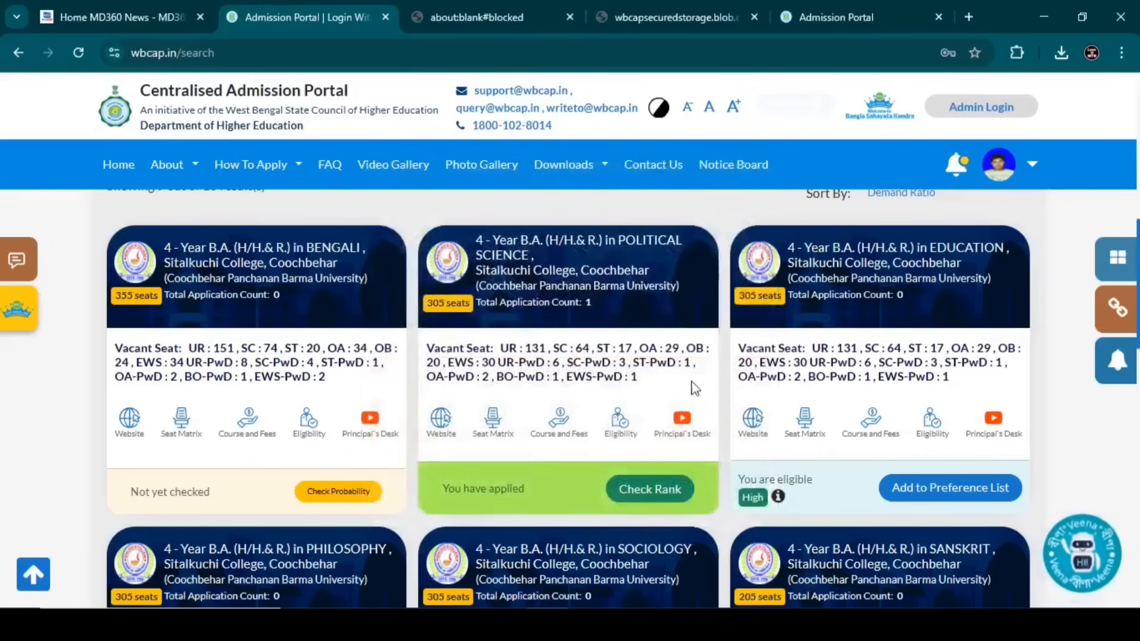
- Add the Education B.A. with Bengali and Political Science minors to the preference list as preference 5
left_click(921, 492)
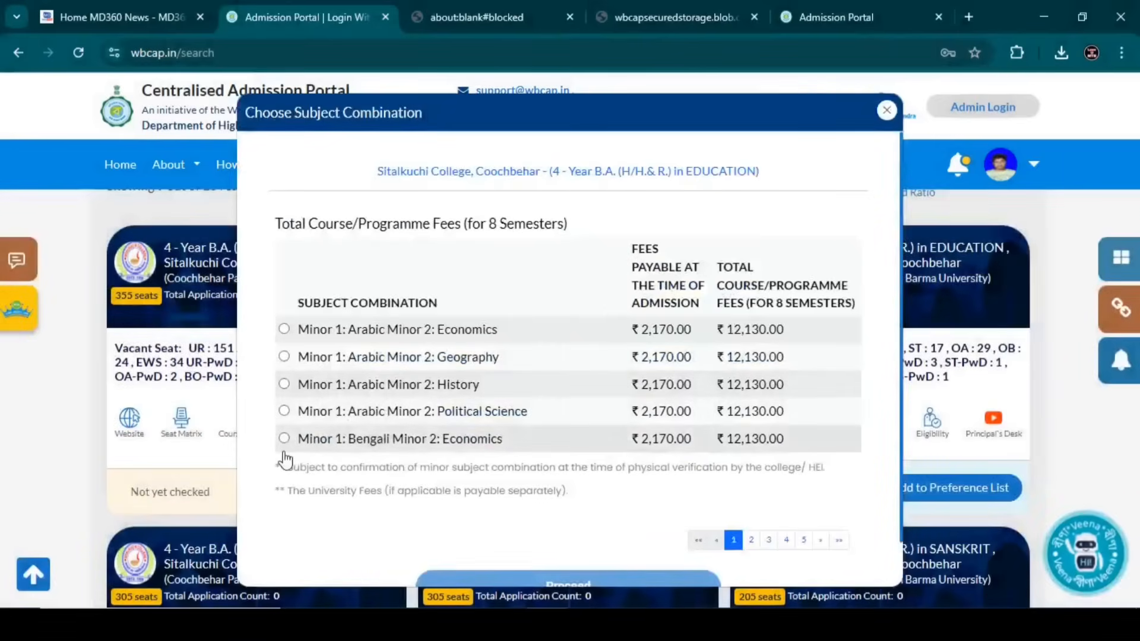
left_click(751, 540)
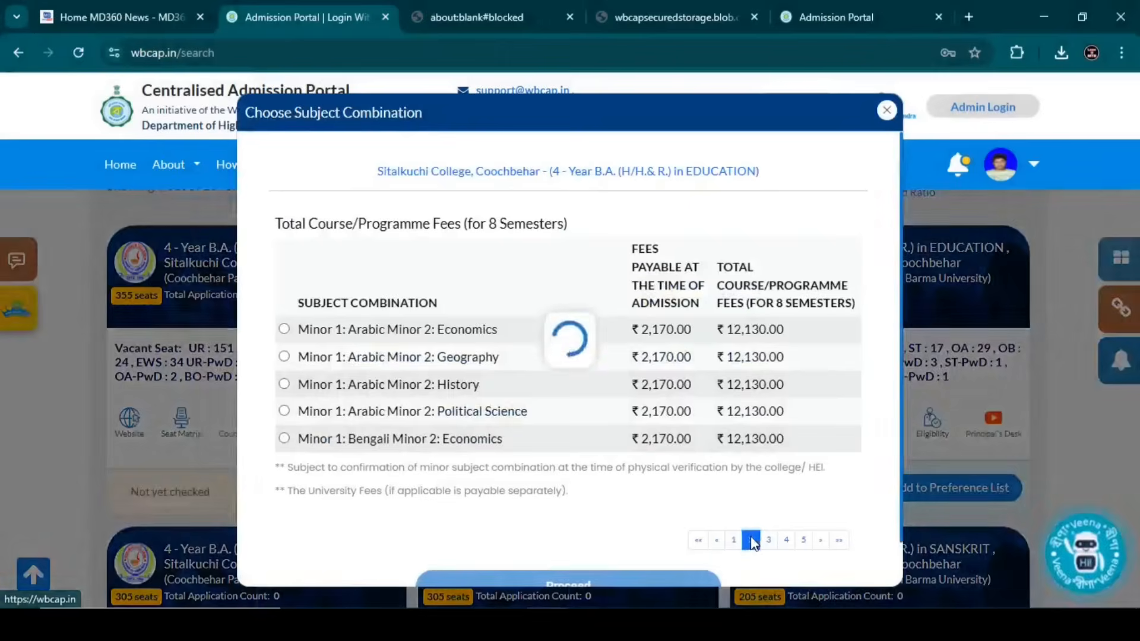
left_click(285, 384)
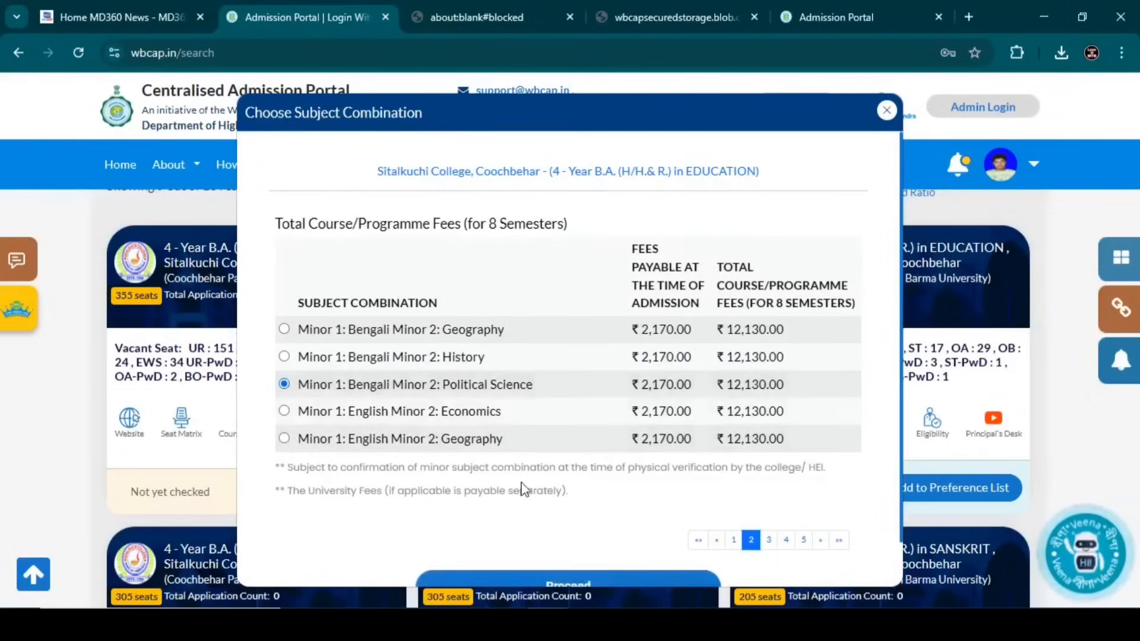
left_click(545, 584)
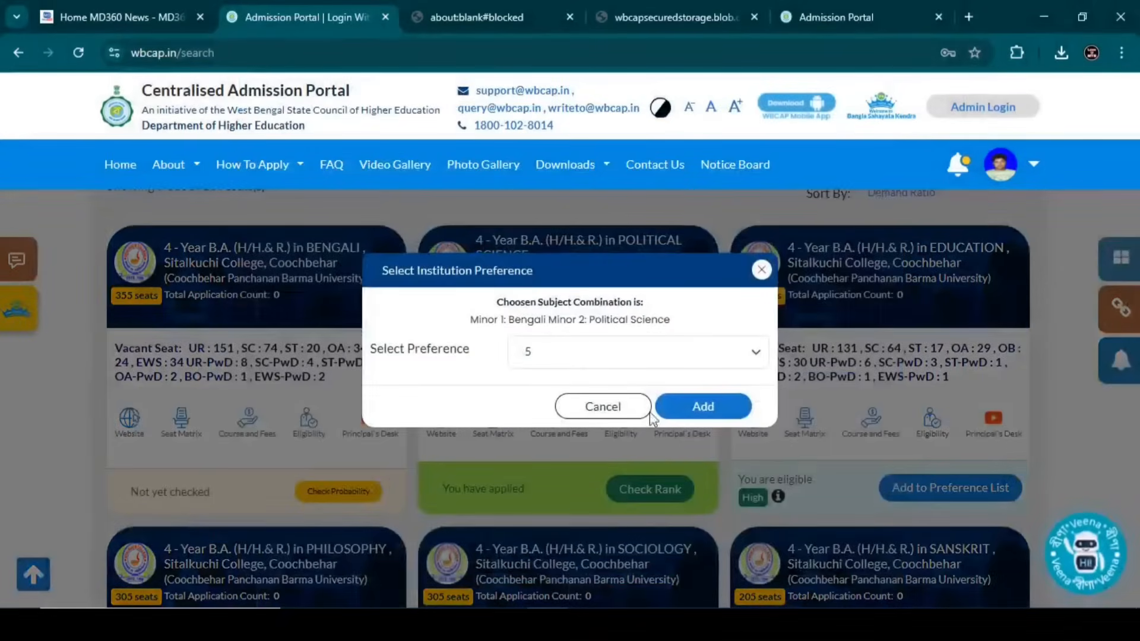
left_click(582, 366)
left_click(555, 441)
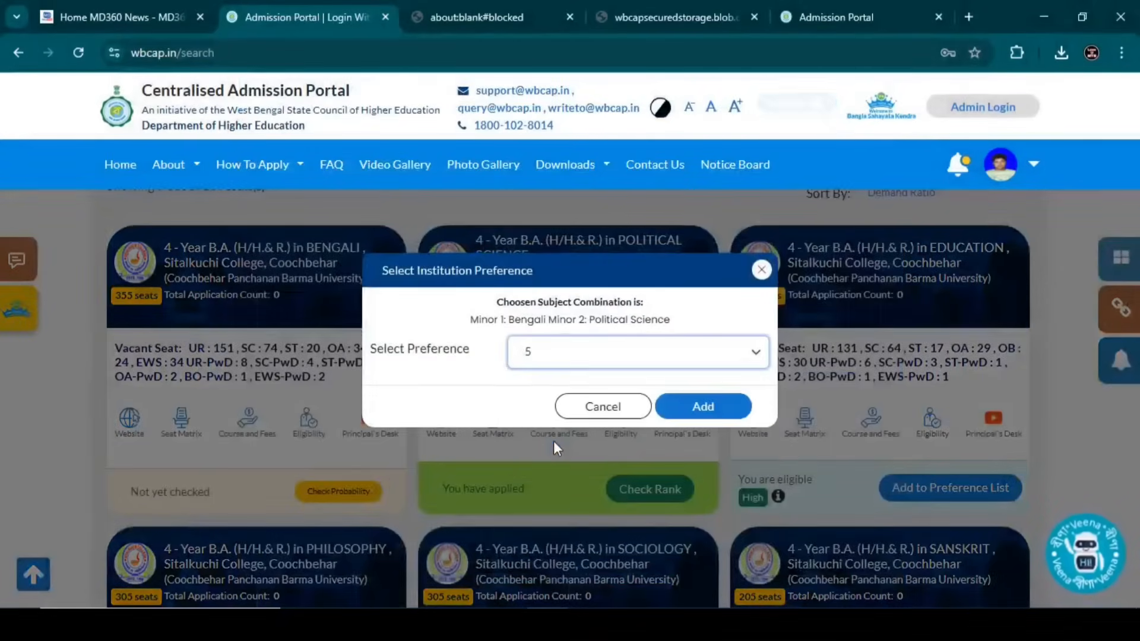
left_click(696, 408)
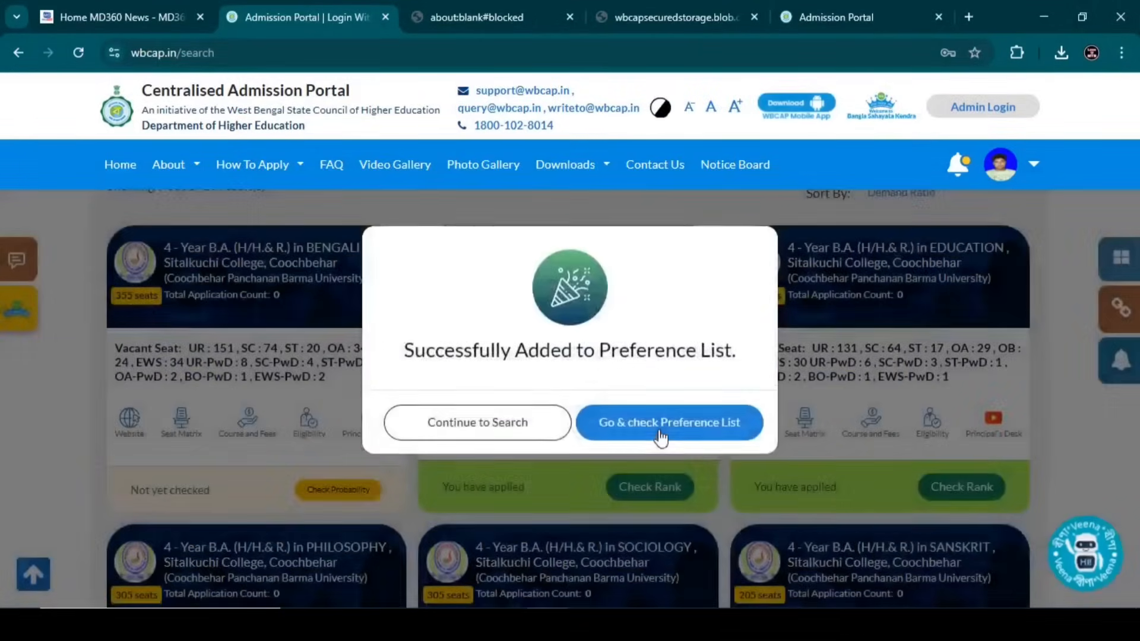
left_click(467, 439)
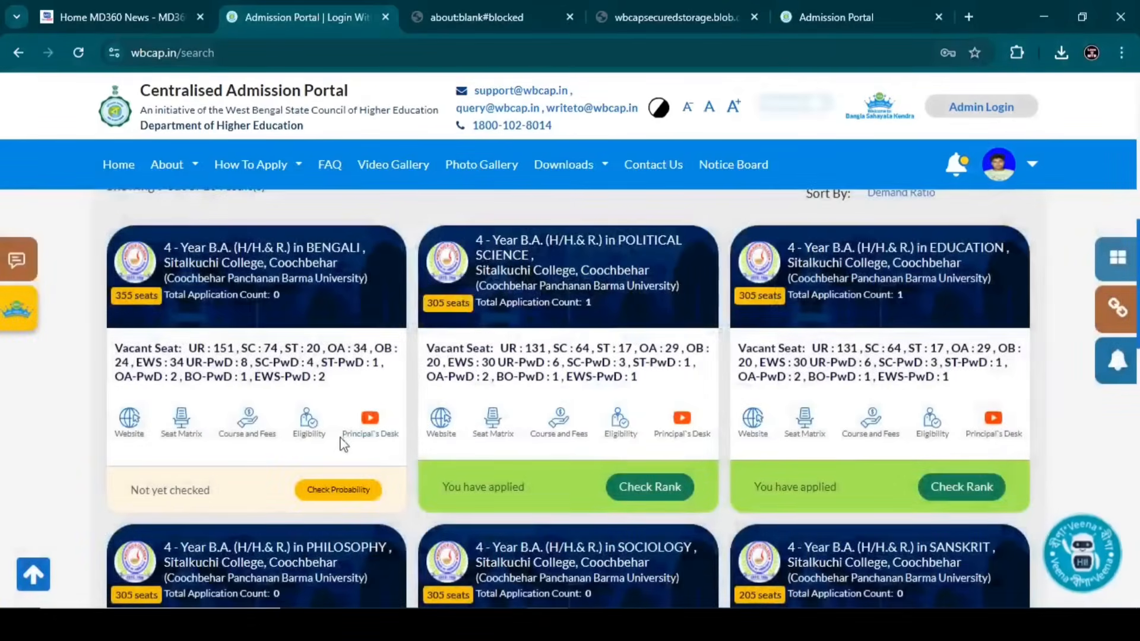
- Check Sitalkuchi College's Bengali B.A.: High probability, merit index 47.83 against a 45 cut-off
scroll(351, 438, "down", 4)
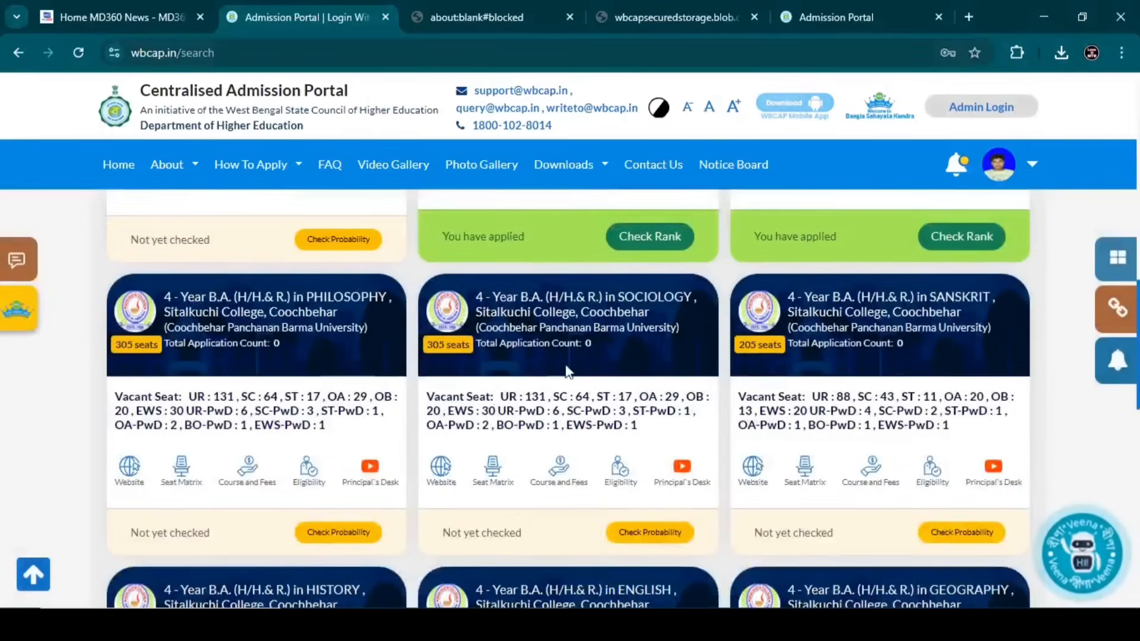
scroll(772, 380, "down", 1)
scroll(772, 380, "down", 4)
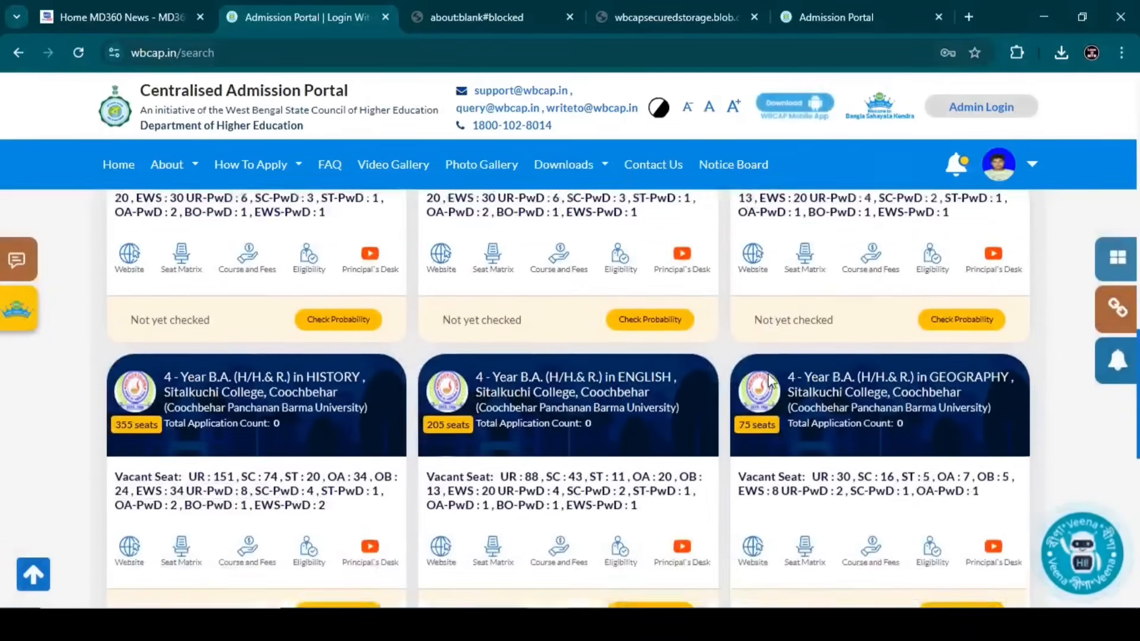
scroll(772, 381, "up", 3)
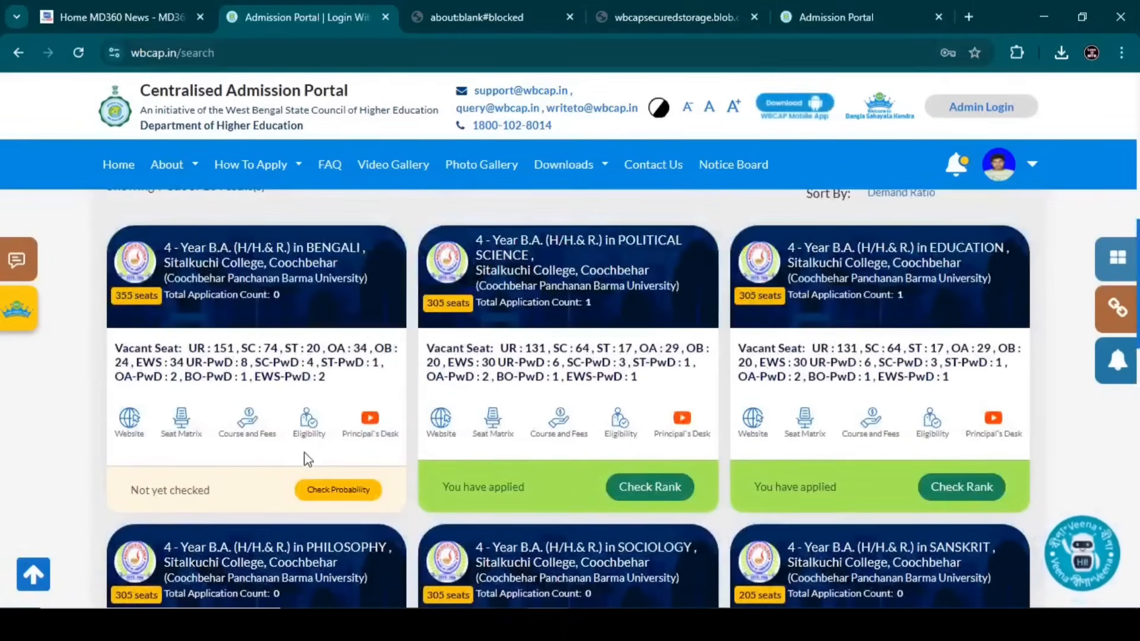
left_click(328, 498)
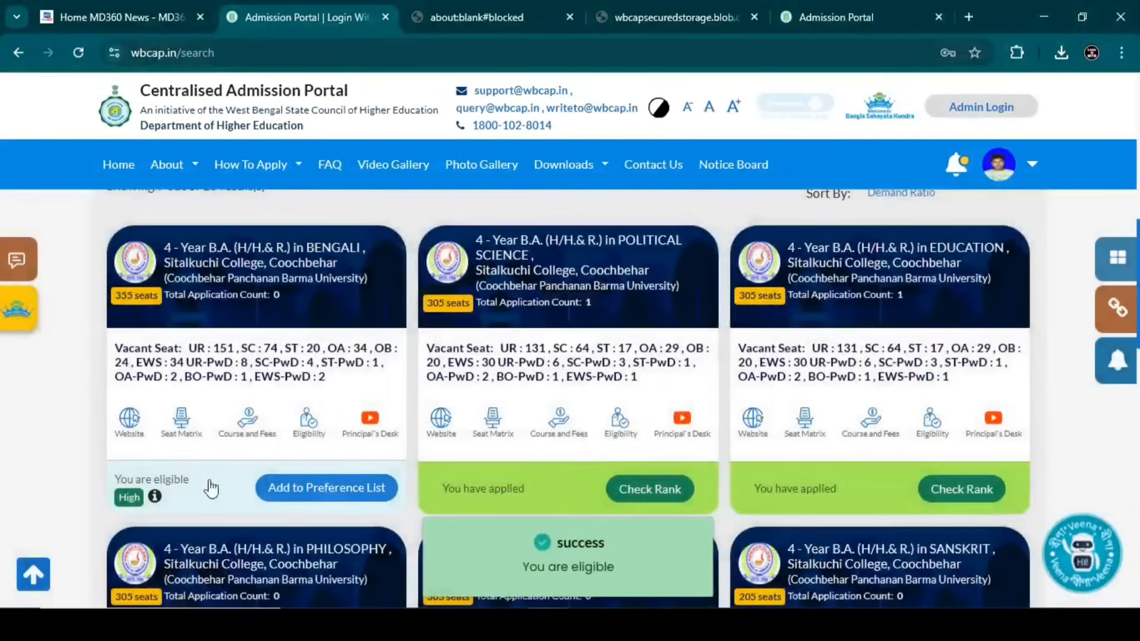
left_click(155, 497)
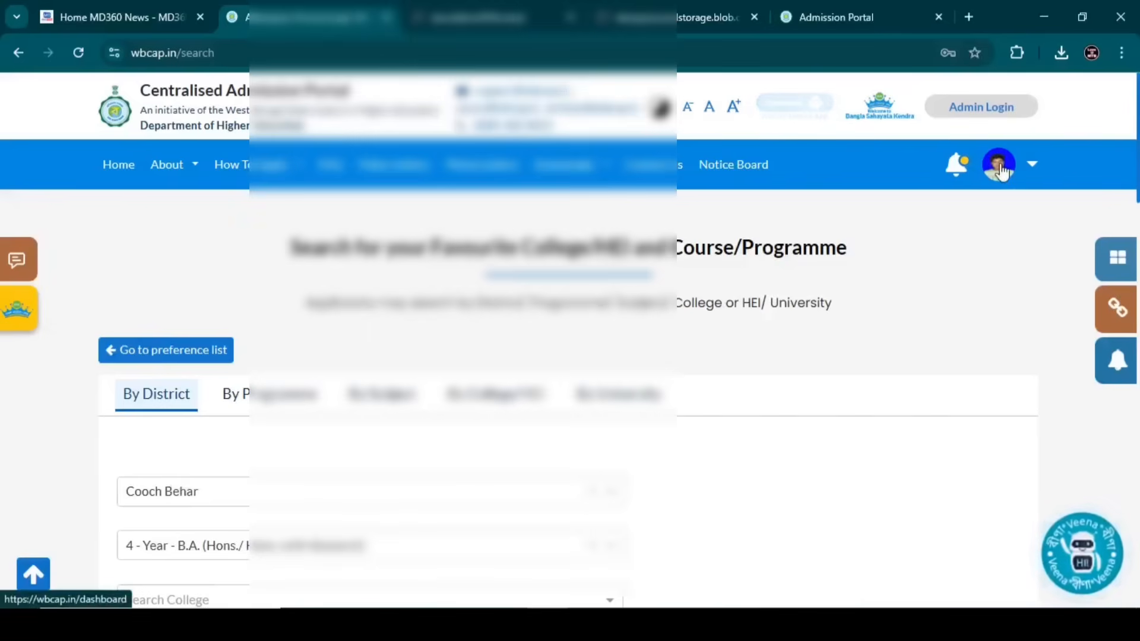
- Go to the applicant dashboard and look over the 6-of-25 preference summary
left_click(1000, 165)
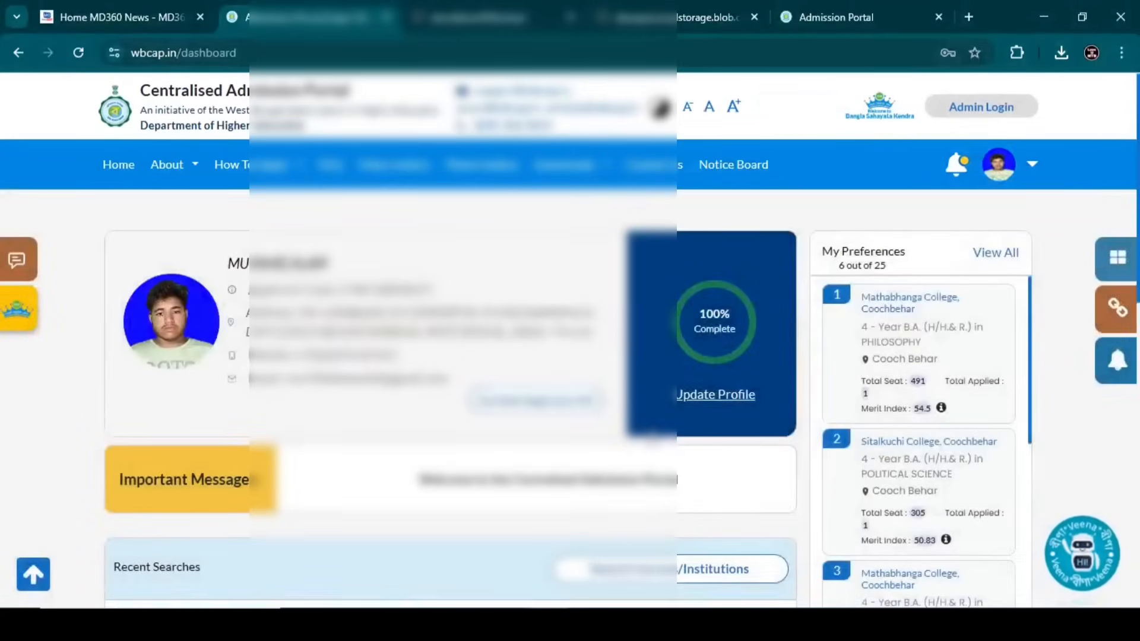
scroll(781, 478, "down", 3)
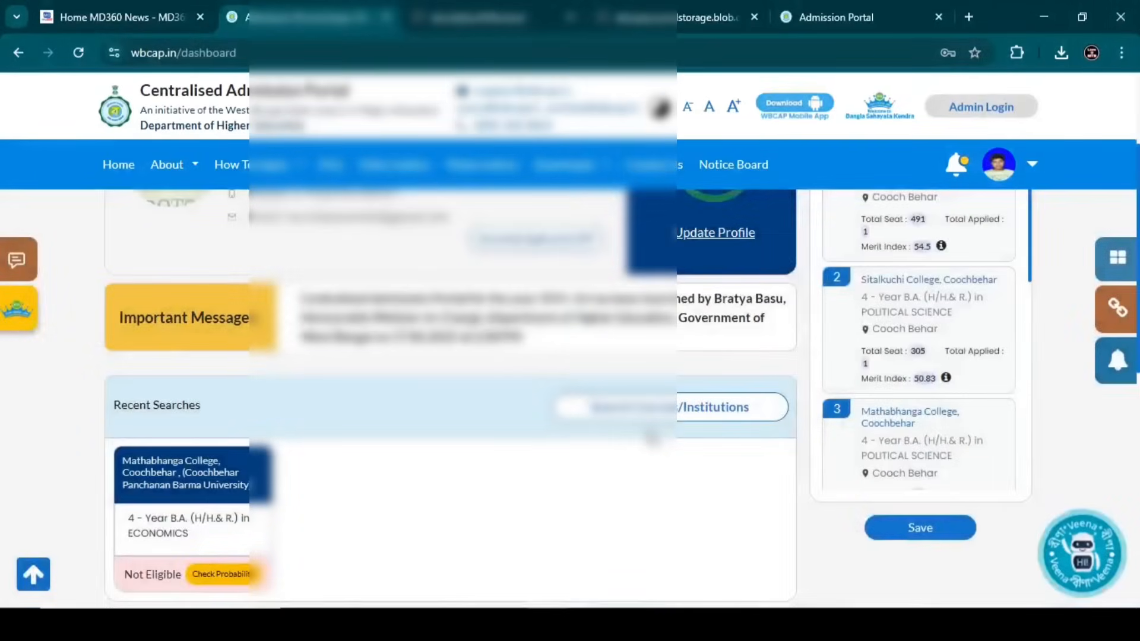
scroll(652, 438, "down", 3)
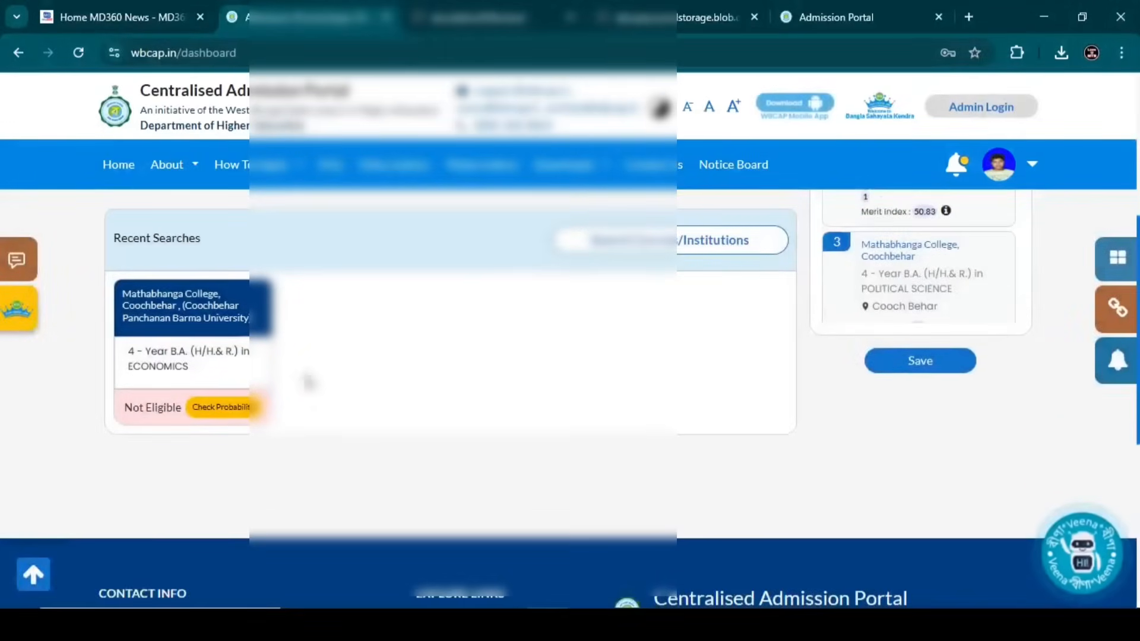
scroll(377, 382, "up", 3)
scroll(1075, 416, "up", 3)
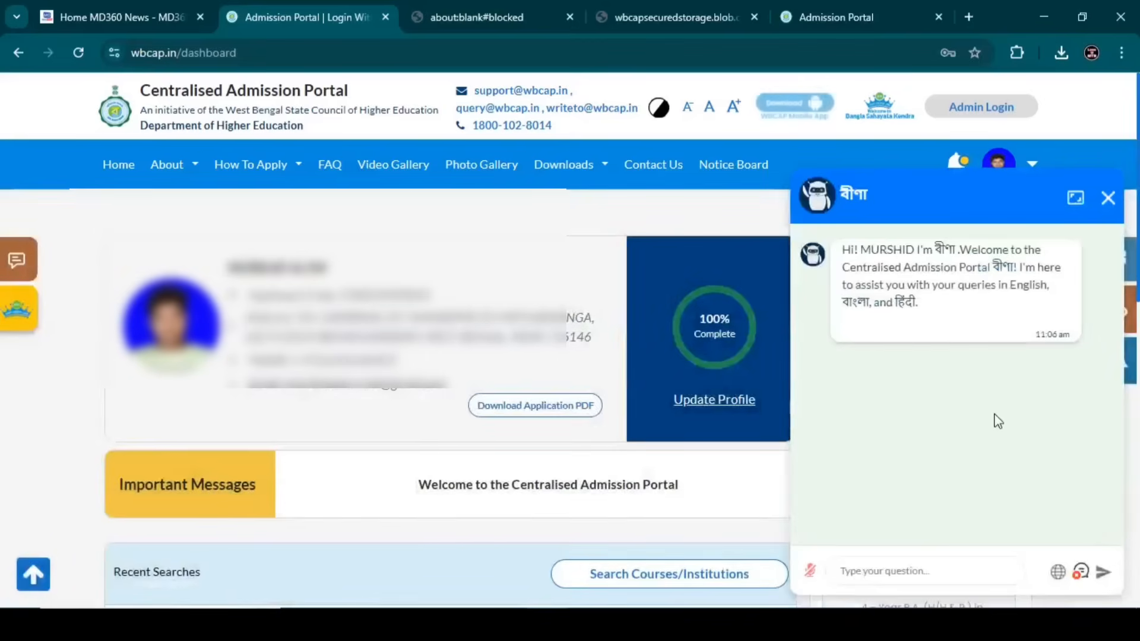
- Restart the Veena chat in Bengali and ask about the required documents
left_click(1108, 200)
left_click(1082, 558)
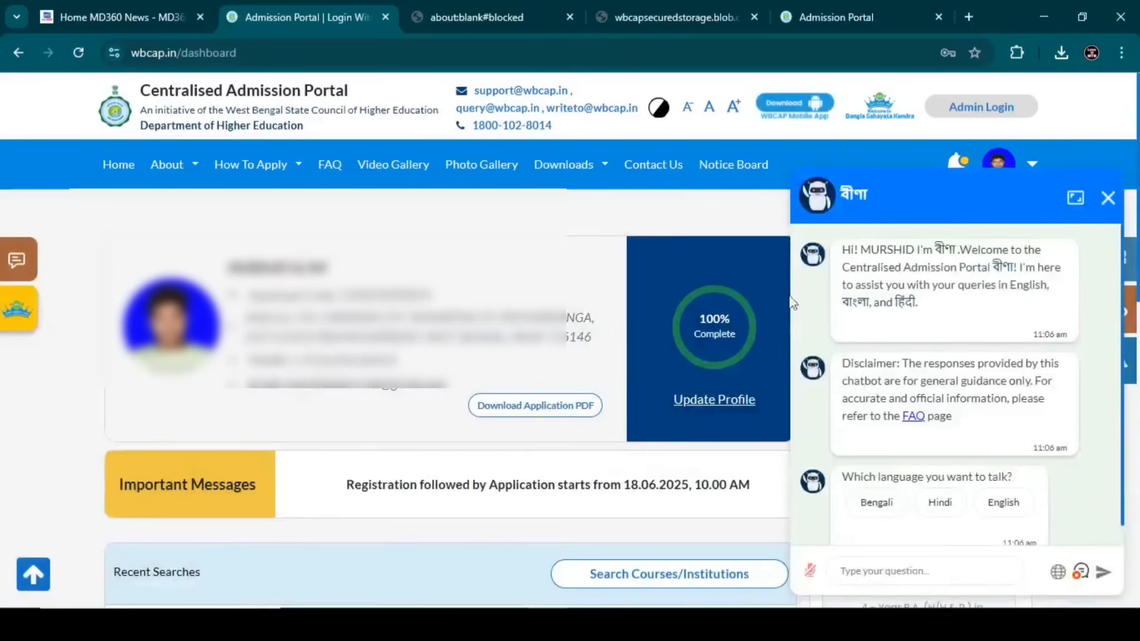
left_click(879, 504)
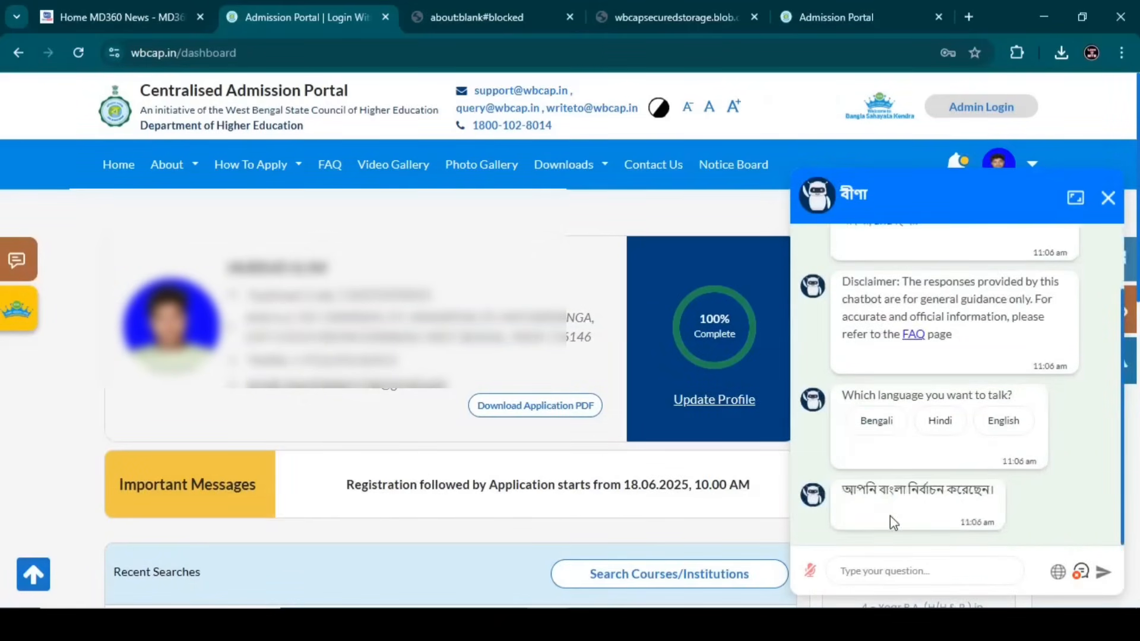
scroll(960, 344, "up", 3)
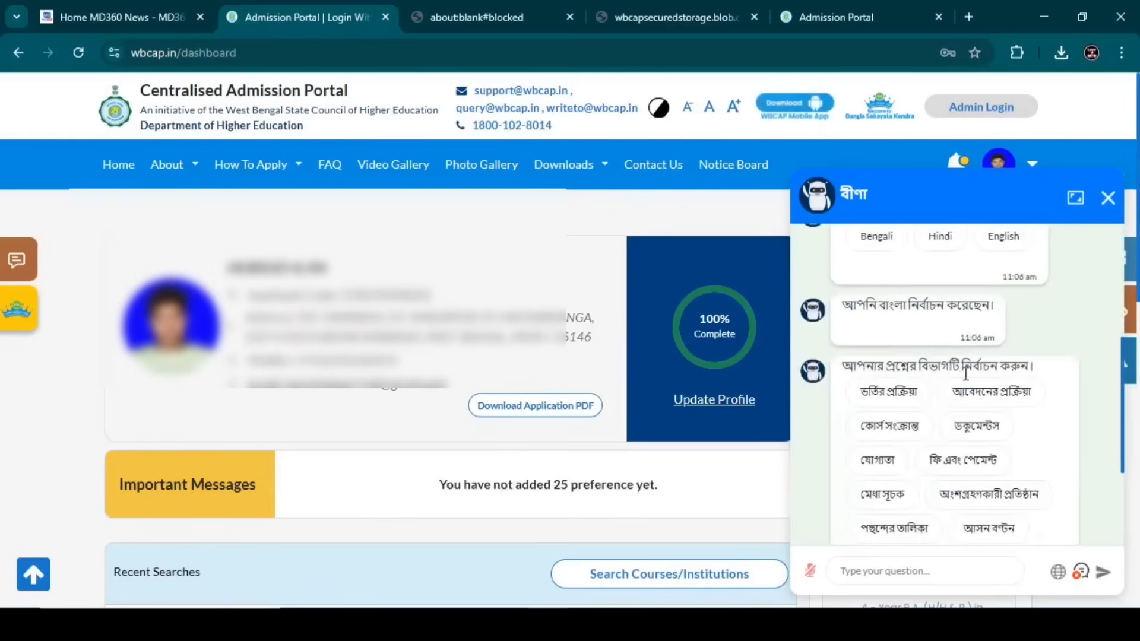
left_click(960, 432)
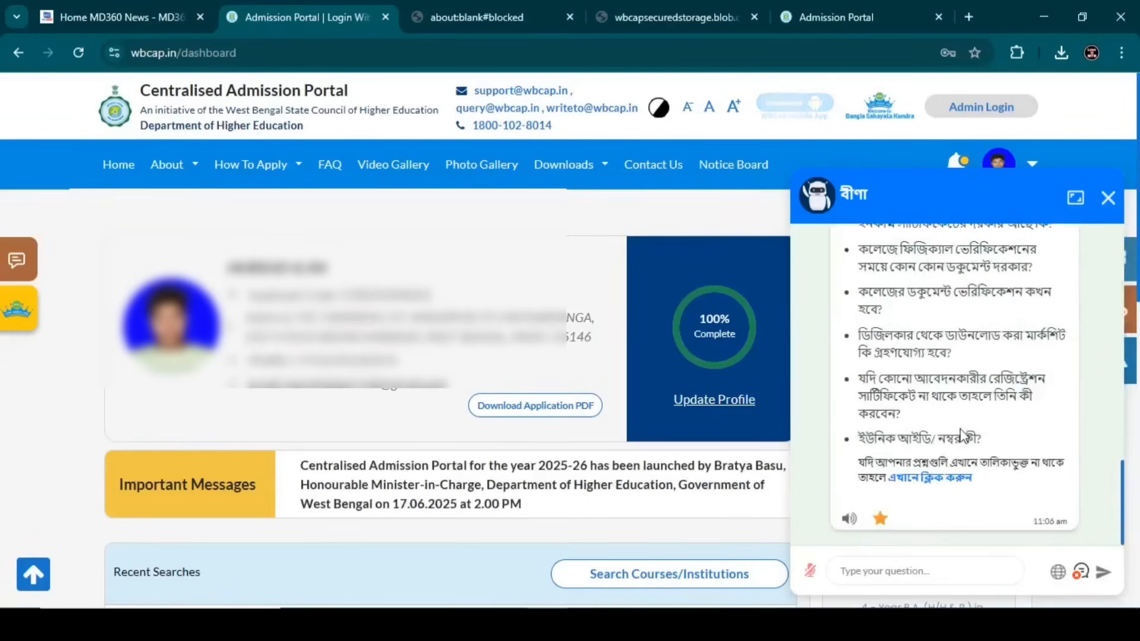
- Ask Veena whether DigiLocker marksheets are accepted and what to do without a registration certificate
scroll(961, 436, "up", 1)
scroll(961, 437, "down", 1)
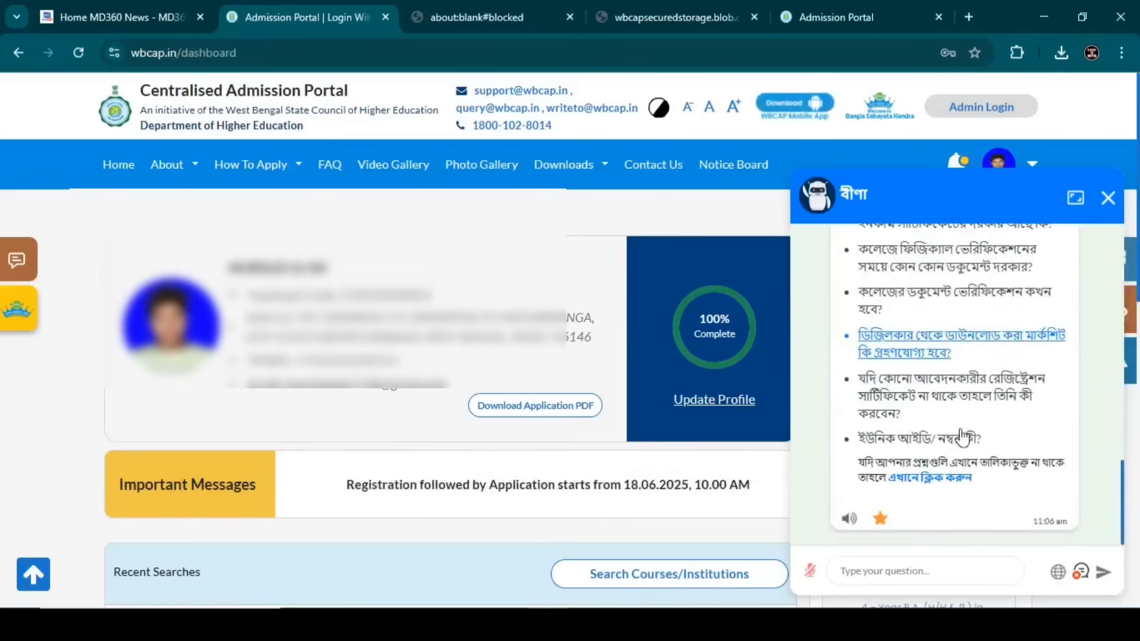
left_click(929, 356)
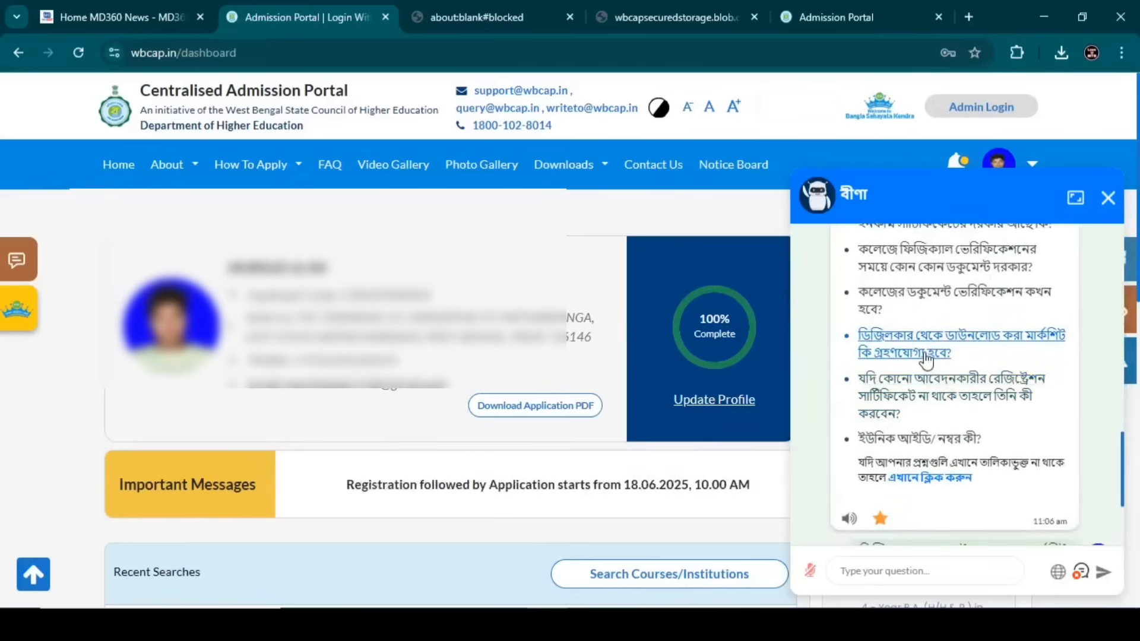
scroll(928, 358, "up", 3)
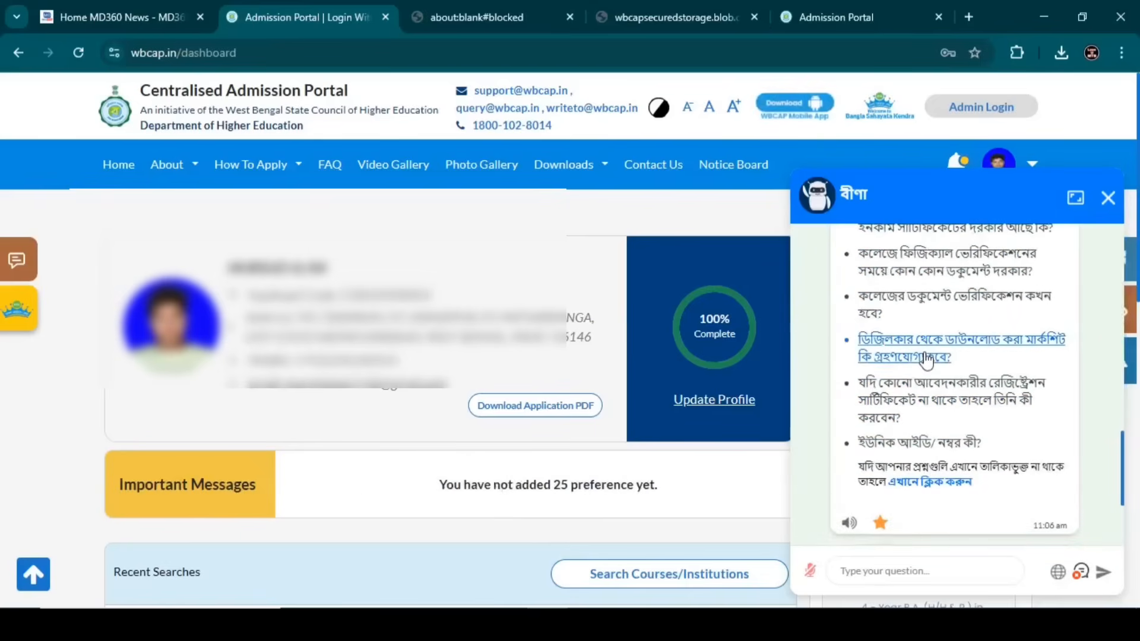
left_click(905, 410)
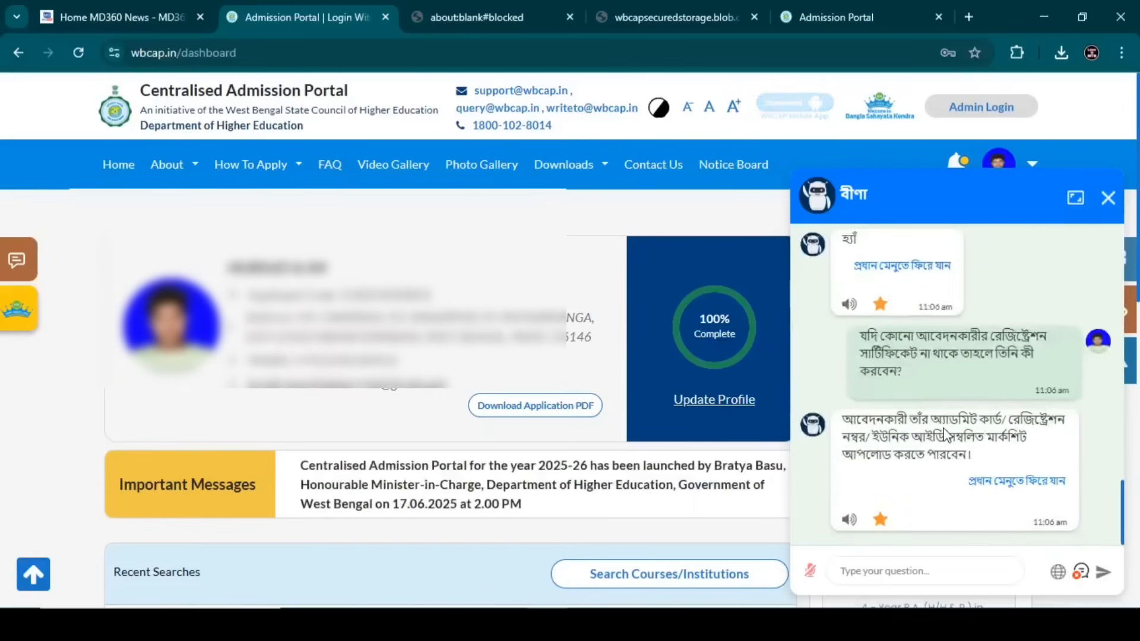
- Bring up Veena's questions about the merit index
scroll(945, 440, "up", 5)
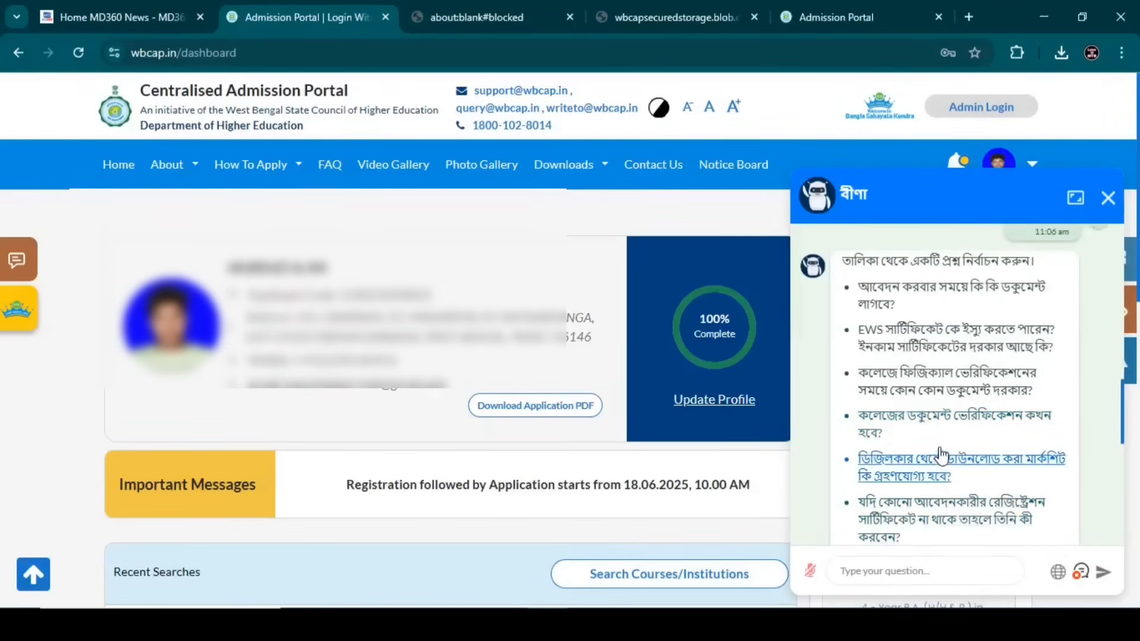
scroll(942, 453, "down", 3)
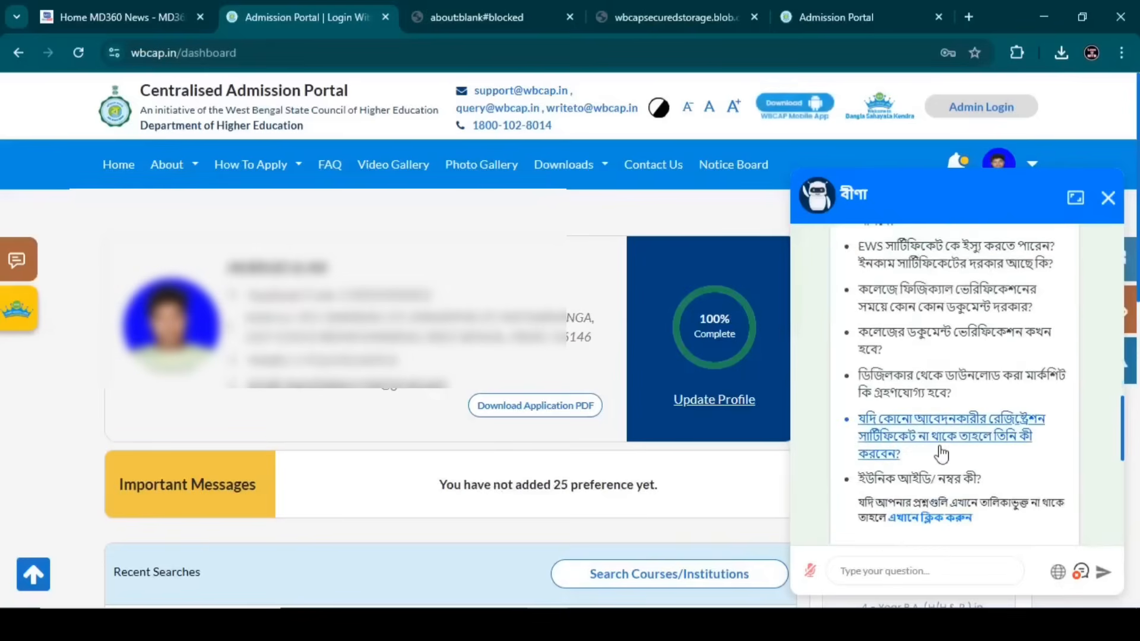
scroll(914, 410, "up", 8)
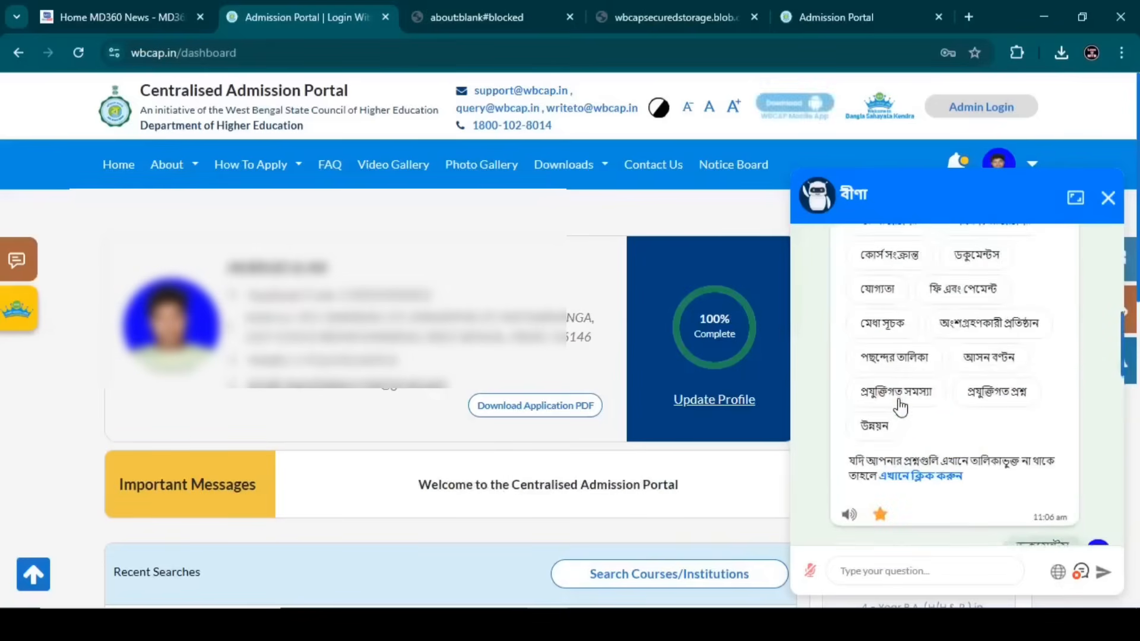
left_click(891, 334)
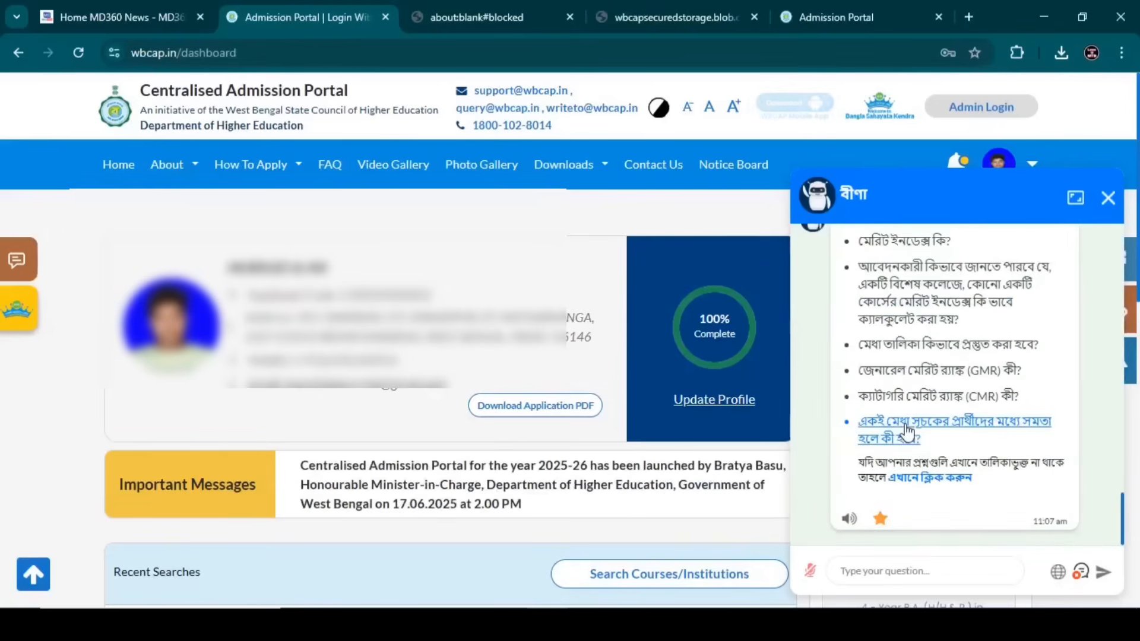
scroll(926, 404, "up", 6)
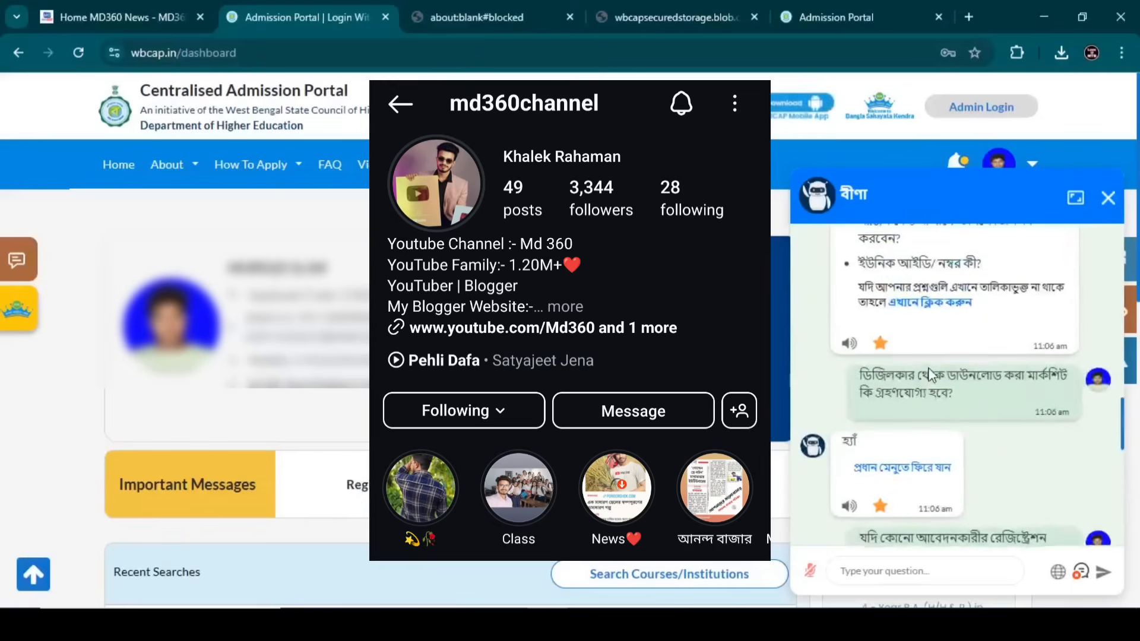
scroll(932, 376, "up", 4)
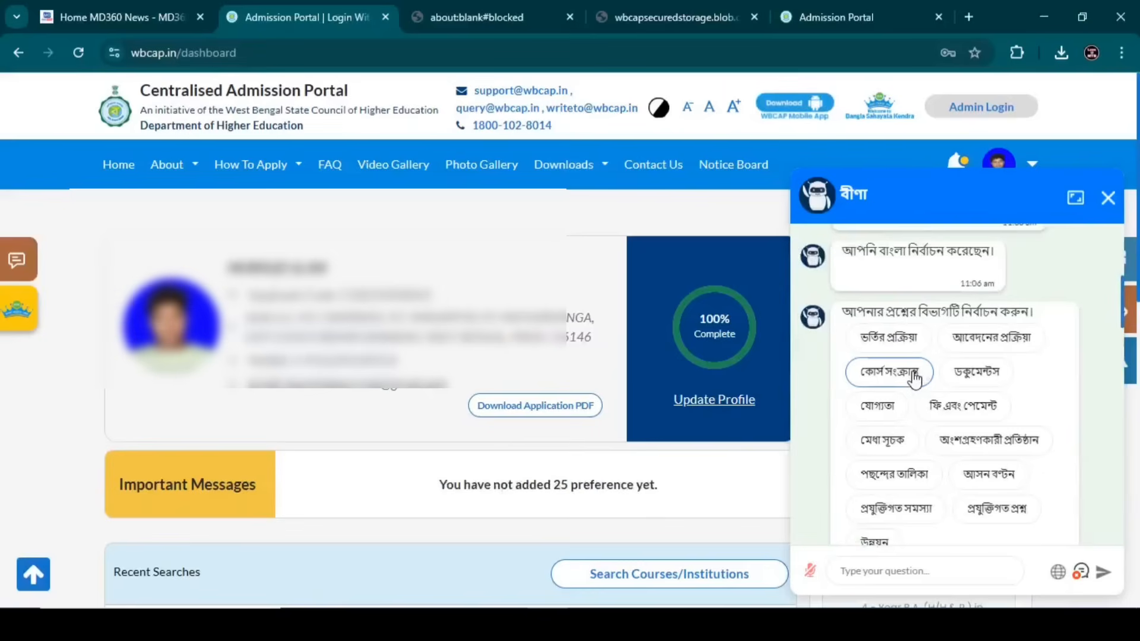
- View Veena's admission process questions, then close the chat
left_click(892, 343)
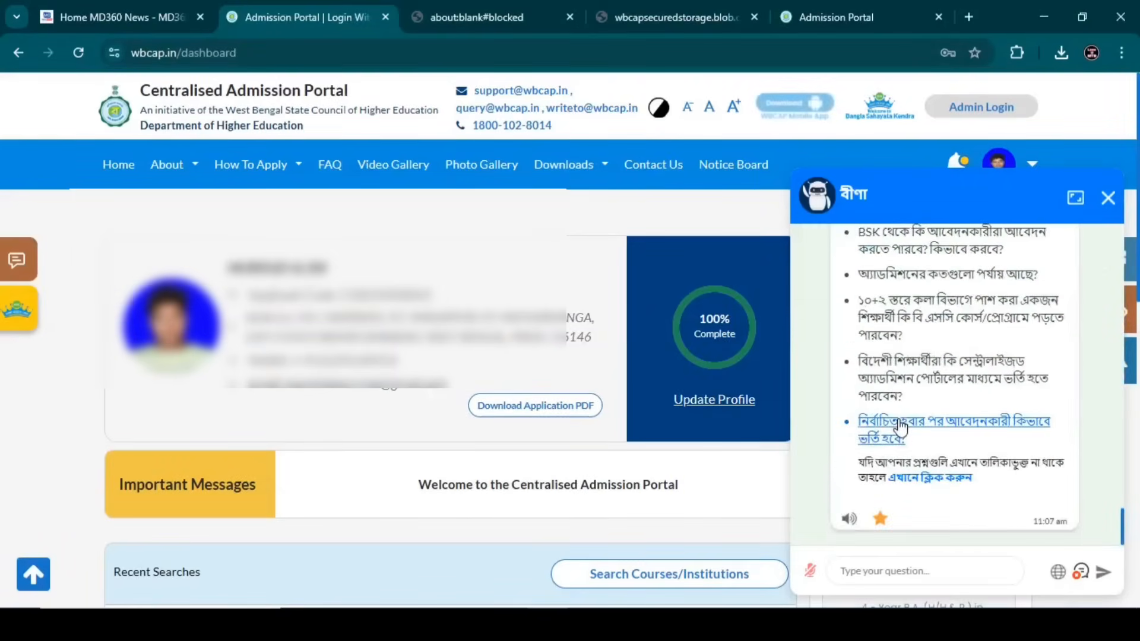
scroll(901, 421, "up", 10)
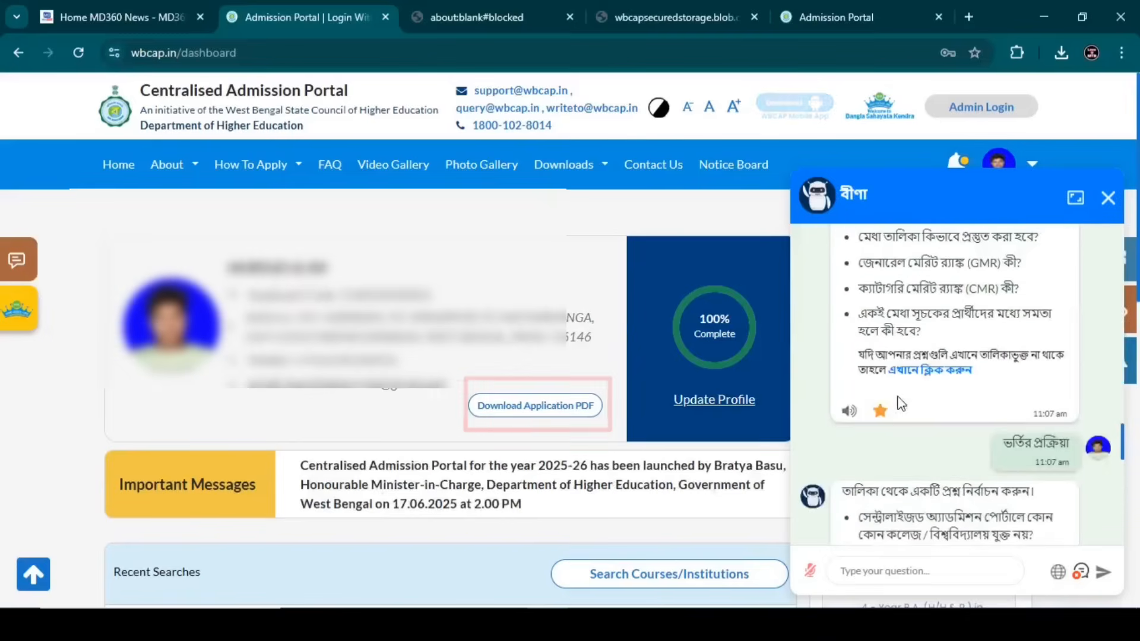
left_click(1109, 197)
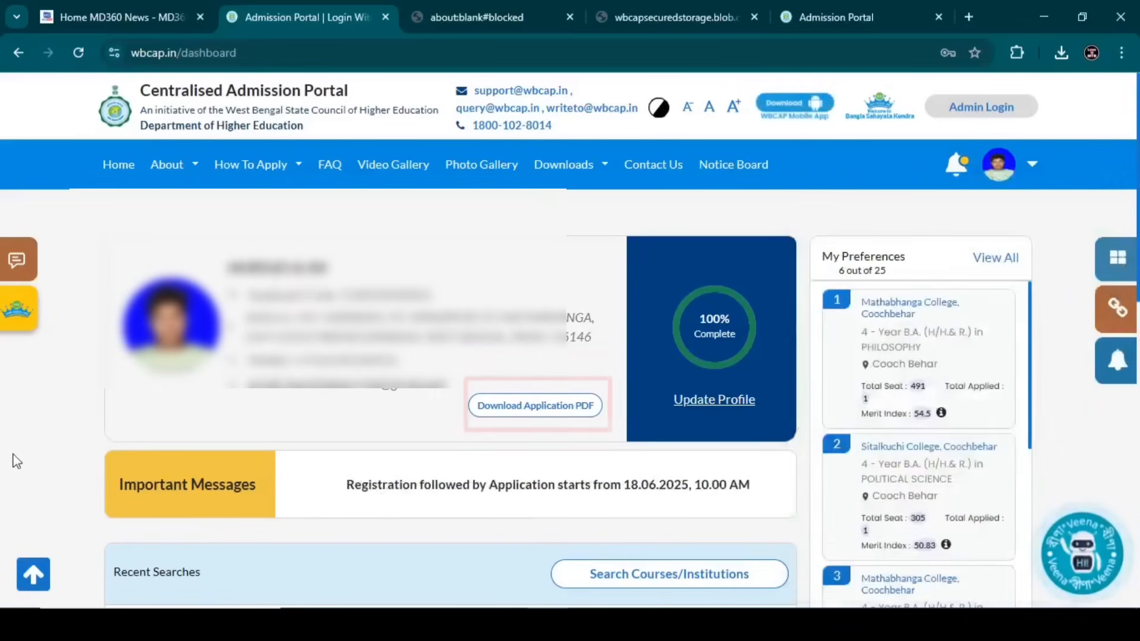